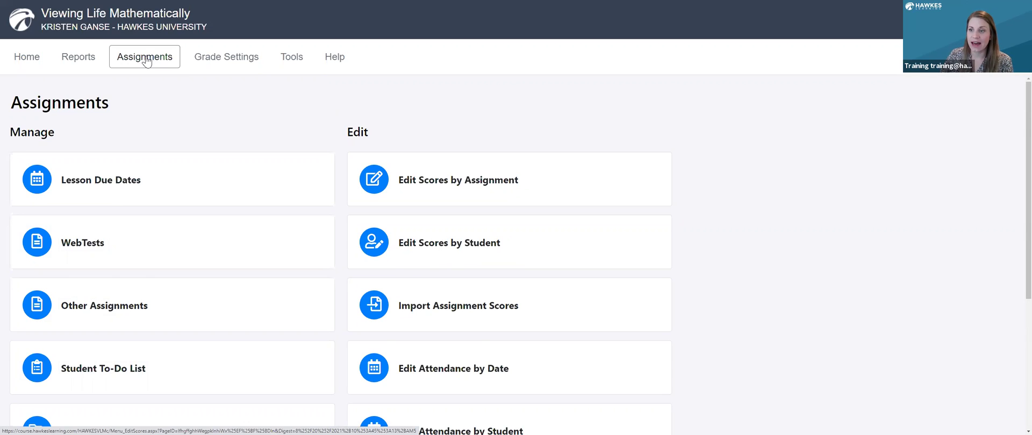
Step: Open the Question Builder from the course assignments and start creating a new question folder
{"action": "scroll", "coordinate": [163, 353], "scroll_direction": "down", "scroll_amount": 2}
{"action": "scroll", "coordinate": [166, 354], "scroll_direction": "down", "scroll_amount": 1}
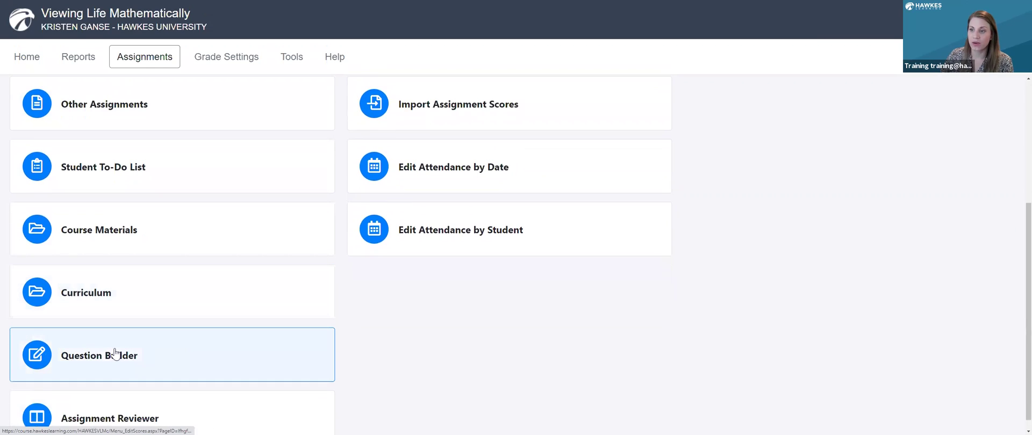
{"action": "left_click", "coordinate": [139, 365]}
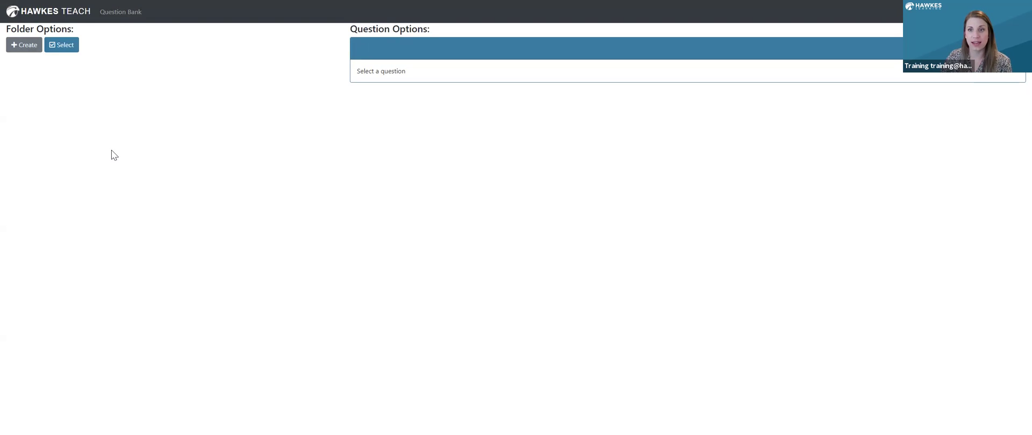
{"action": "left_click", "coordinate": [29, 52]}
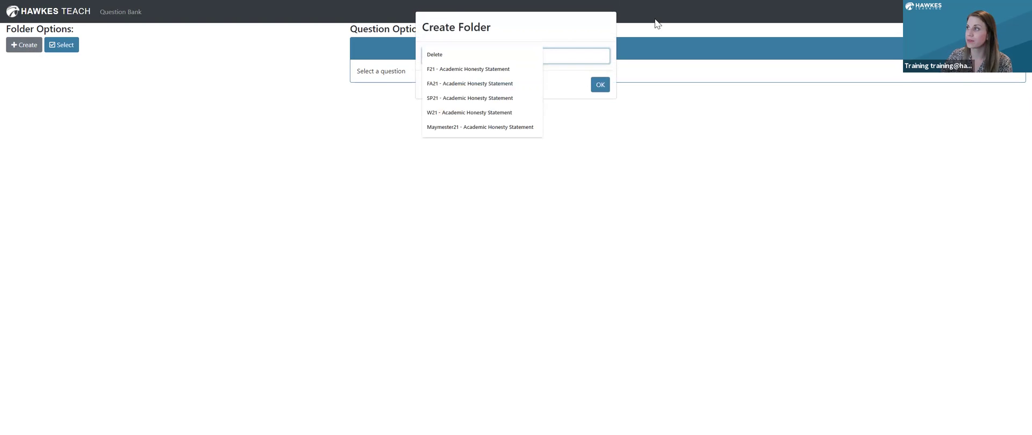
Step: Try out Unit 1 Test, Adding Fractions and Nouns as example names for the new folder
{"action": "type", "text": "Uni"}
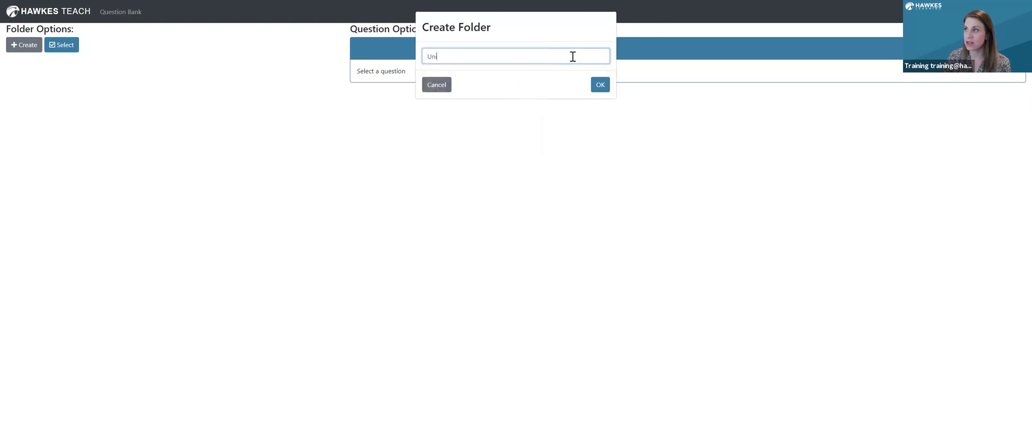
{"action": "type", "text": "t 1 Test"}
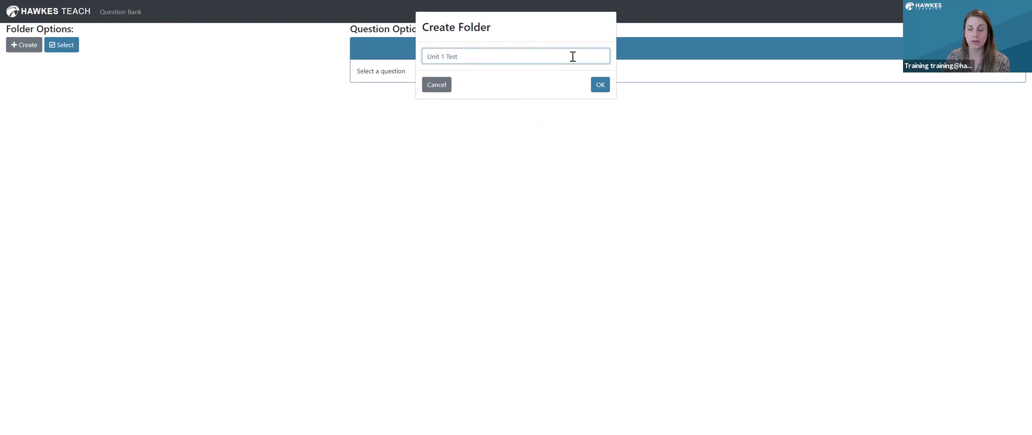
{"action": "left_click_drag", "start_coordinate": [567, 54], "coordinate": [401, 64]}
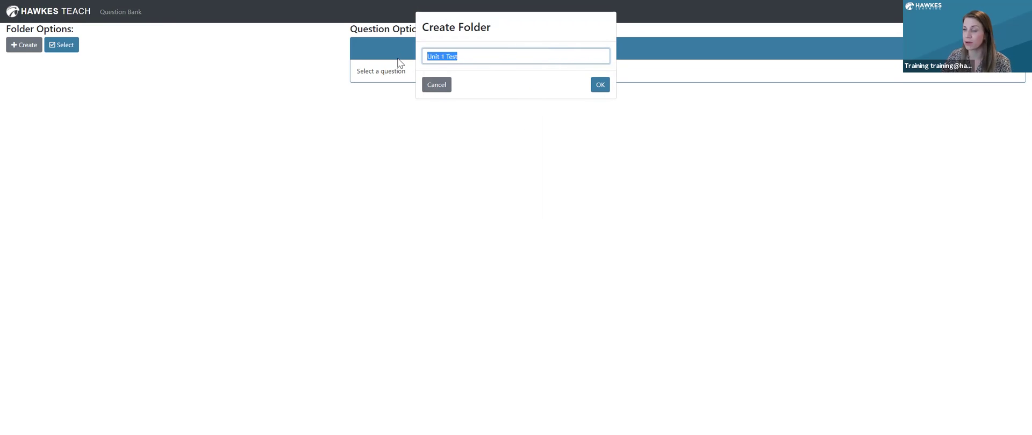
{"action": "type", "text": "Adding Fractions"}
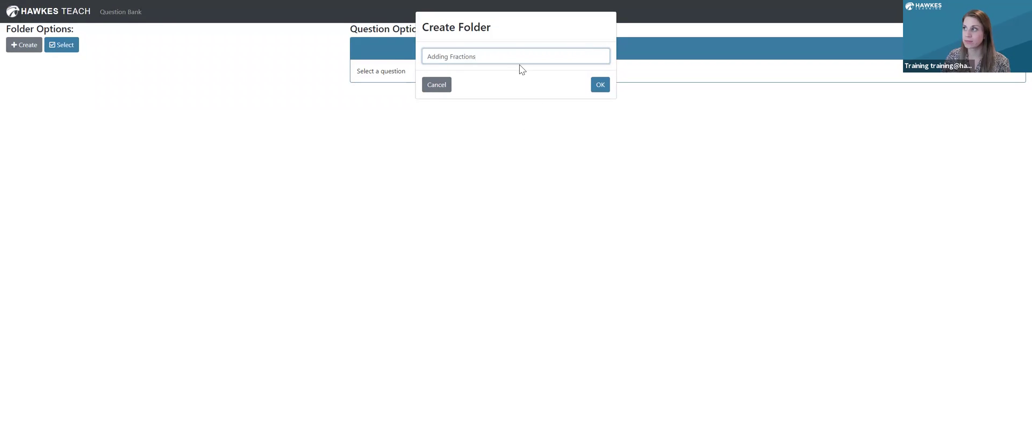
{"action": "left_click_drag", "start_coordinate": [519, 63], "coordinate": [357, 50]}
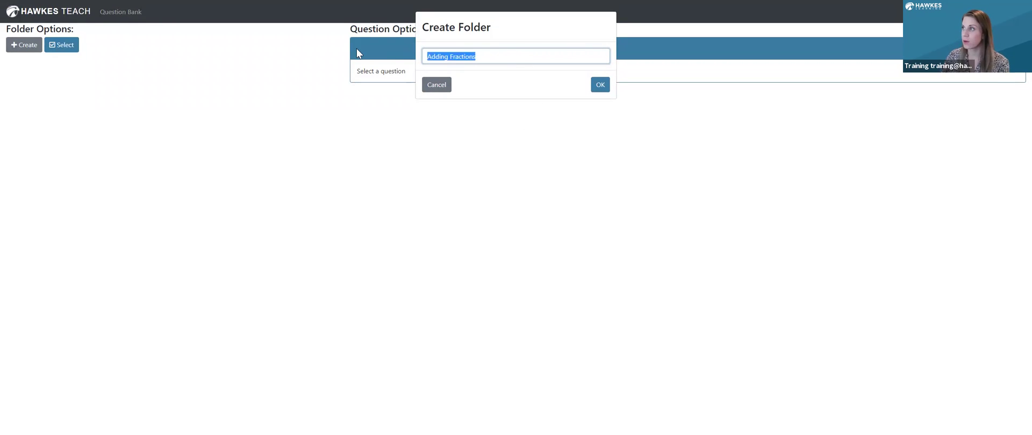
{"action": "type", "text": "Nouns"}
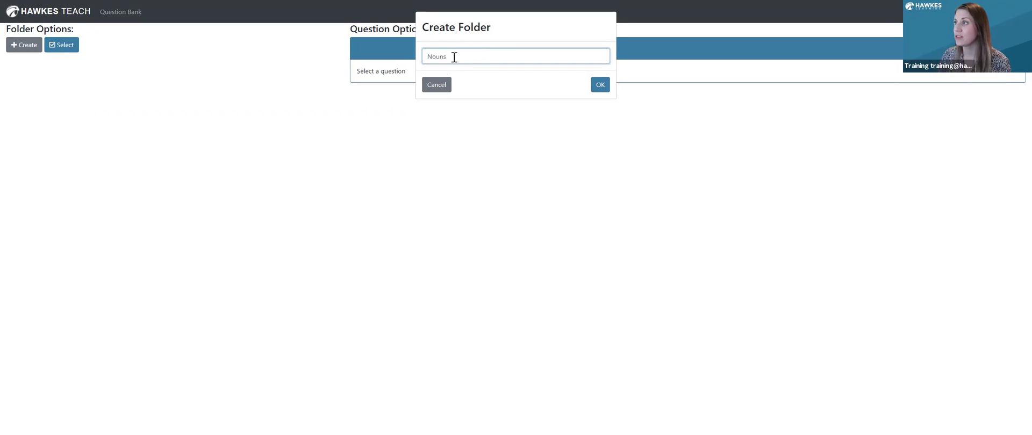
Step: Name the new folder Adding Fractions and create it
{"action": "left_click_drag", "start_coordinate": [455, 58], "coordinate": [372, 48]}
{"action": "type", "text": "Adding Fractions"}
{"action": "left_click", "coordinate": [599, 85]}
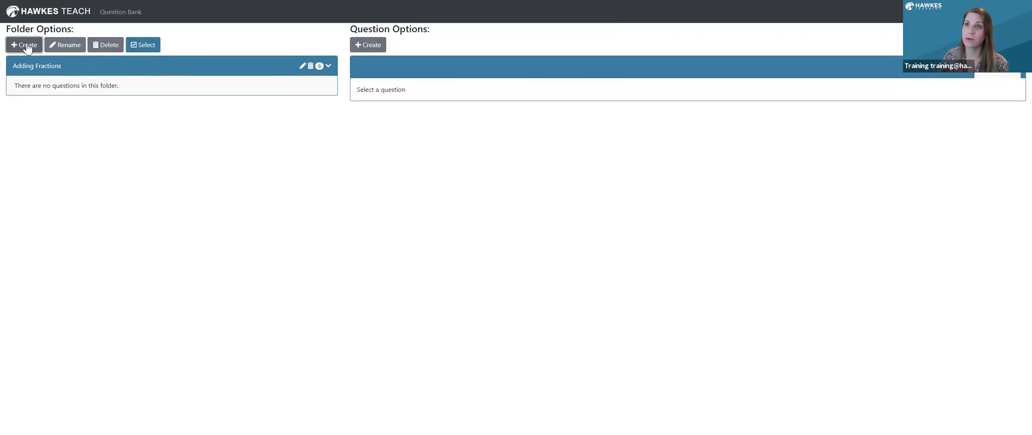
Step: Start a new question in the Adding Fractions folder and place the cursor in its question statement
{"action": "left_click", "coordinate": [240, 70]}
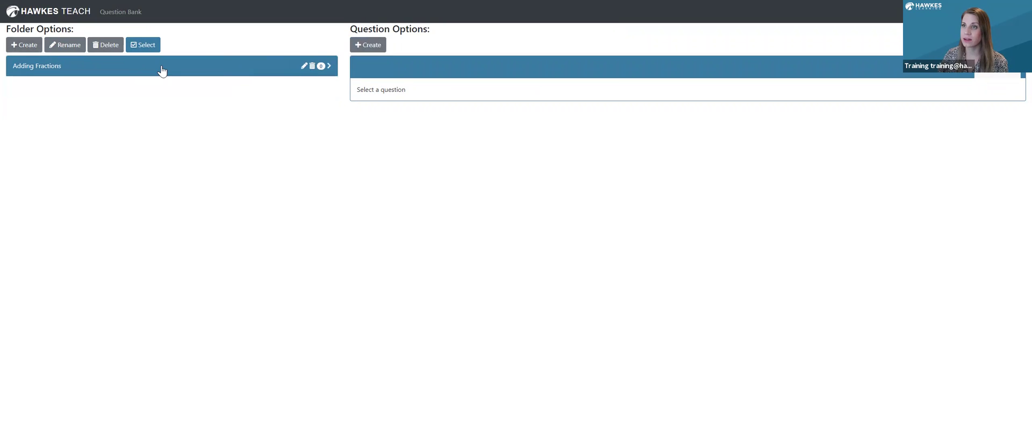
{"action": "left_click", "coordinate": [375, 47]}
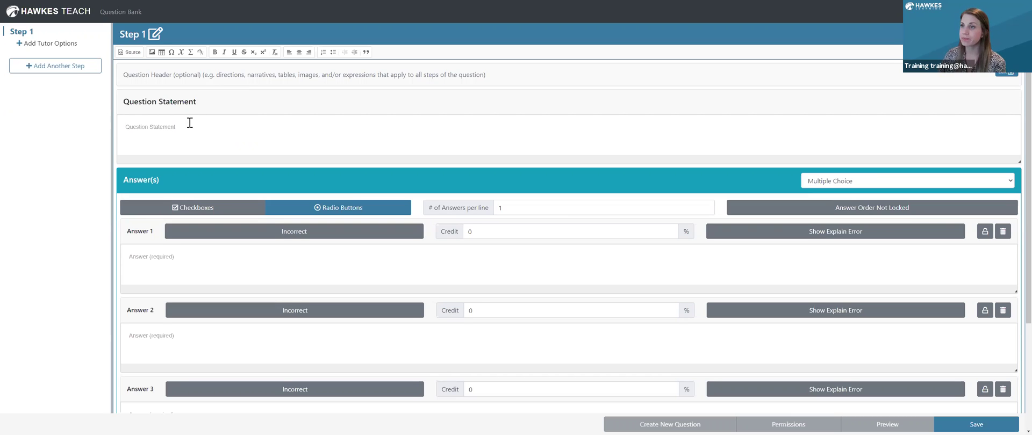
{"action": "left_click", "coordinate": [168, 128]}
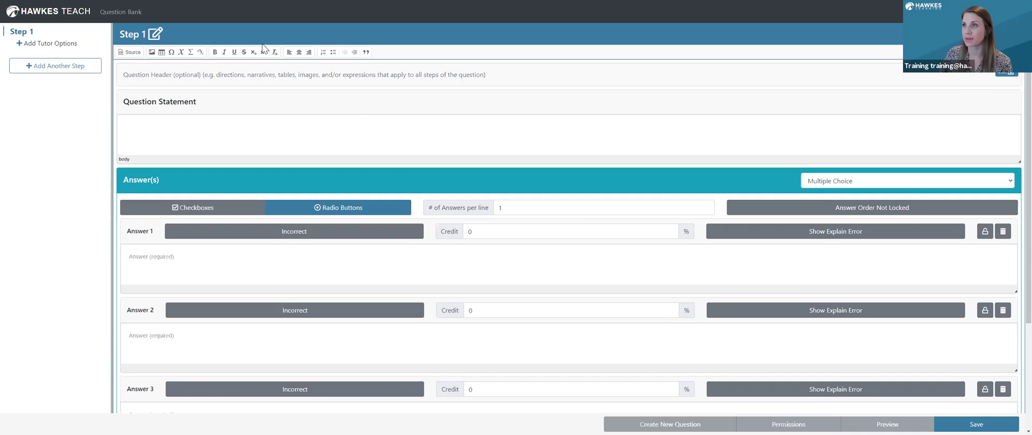
Step: Build the expression 1/2 + 1/2 in the Expression Builder, insert it into the question statement, and add an equals sign after it
{"action": "left_click", "coordinate": [190, 52]}
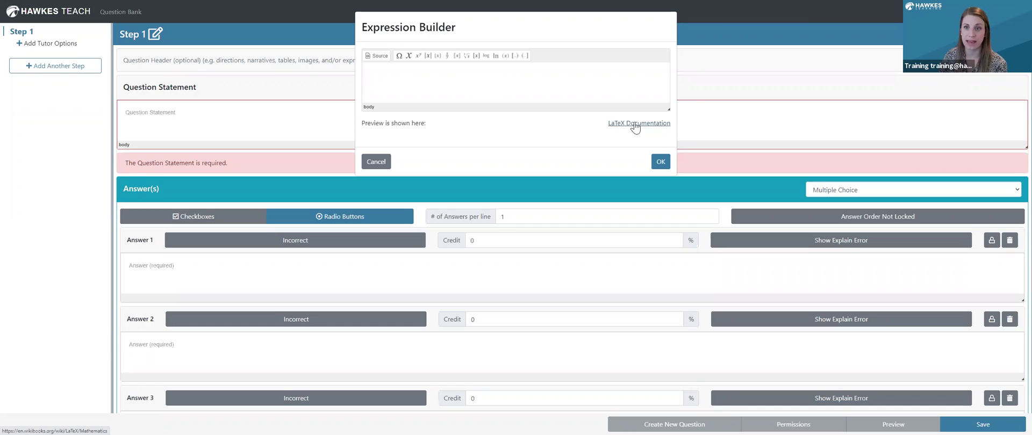
{"action": "left_click", "coordinate": [447, 56]}
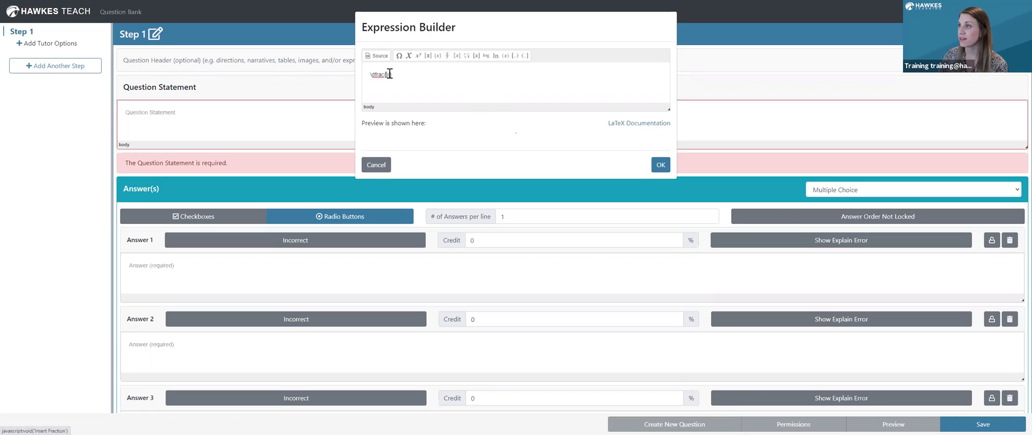
{"action": "type", "text": "1}{"}
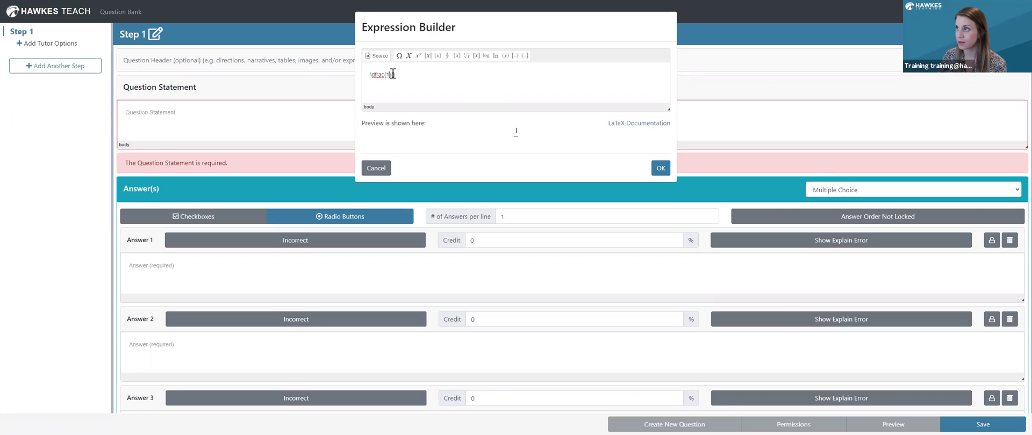
{"action": "type", "text": "2}"}
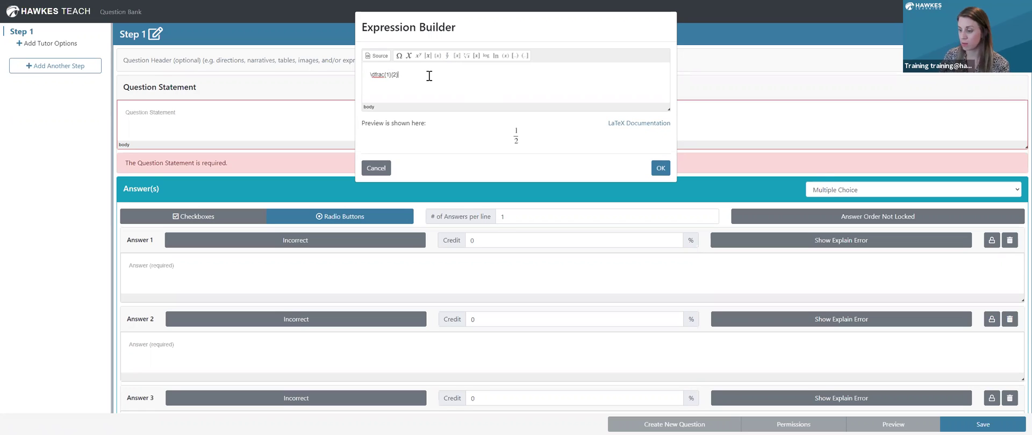
{"action": "type", "text": "+"}
{"action": "left_click", "coordinate": [446, 55]}
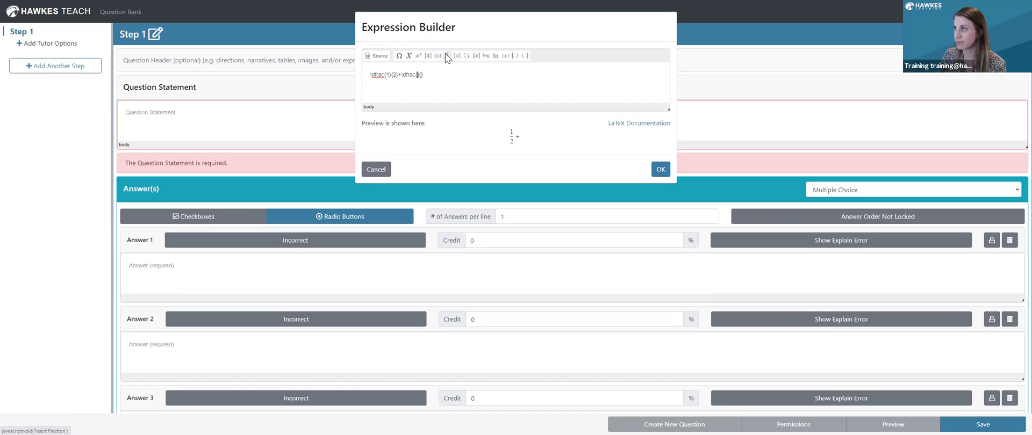
{"action": "type", "text": "1}{"}
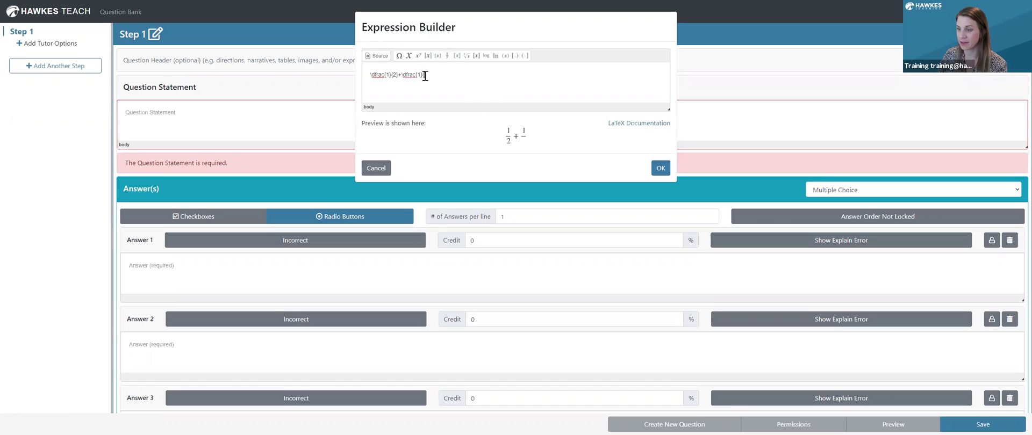
{"action": "type", "text": "2"}
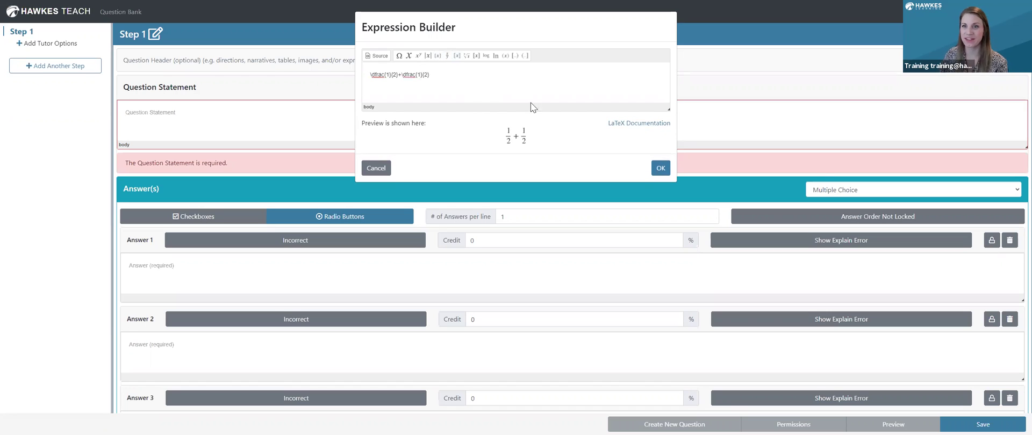
{"action": "left_click", "coordinate": [658, 169]}
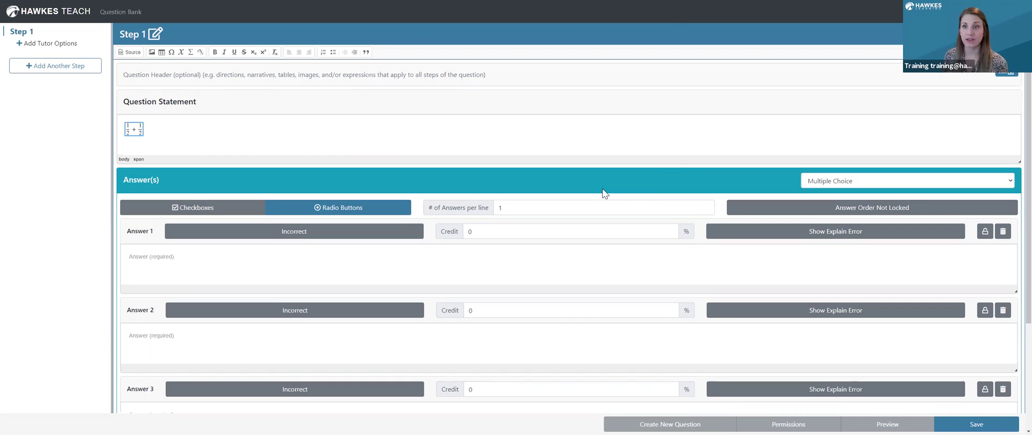
{"action": "left_click", "coordinate": [151, 129]}
{"action": "type", "text": "="}
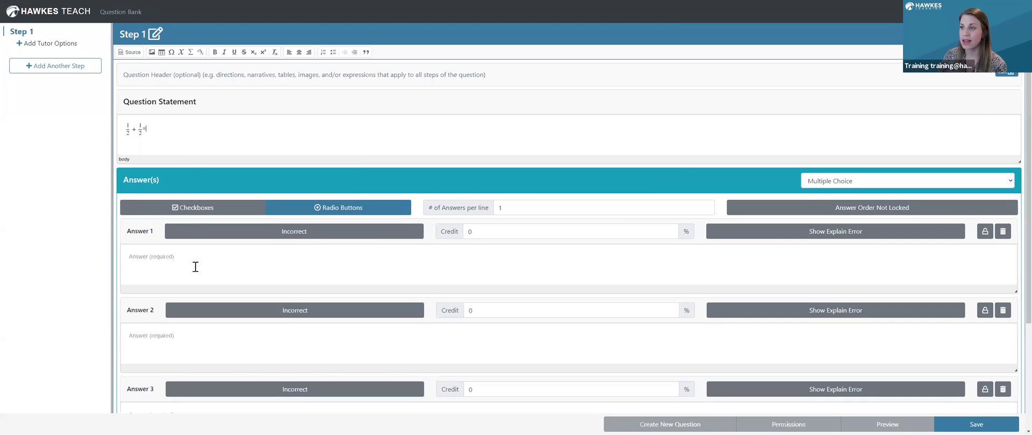
Step: Keep the Multiple Choice answer type, enter 1 as Answer 1 and mark it as correct
{"action": "scroll", "coordinate": [473, 261], "scroll_direction": "down", "scroll_amount": 2}
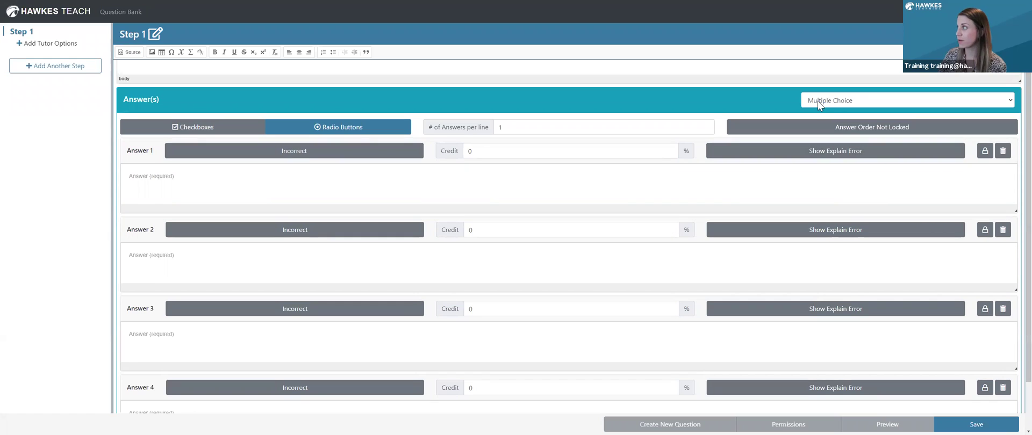
{"action": "left_click", "coordinate": [859, 102]}
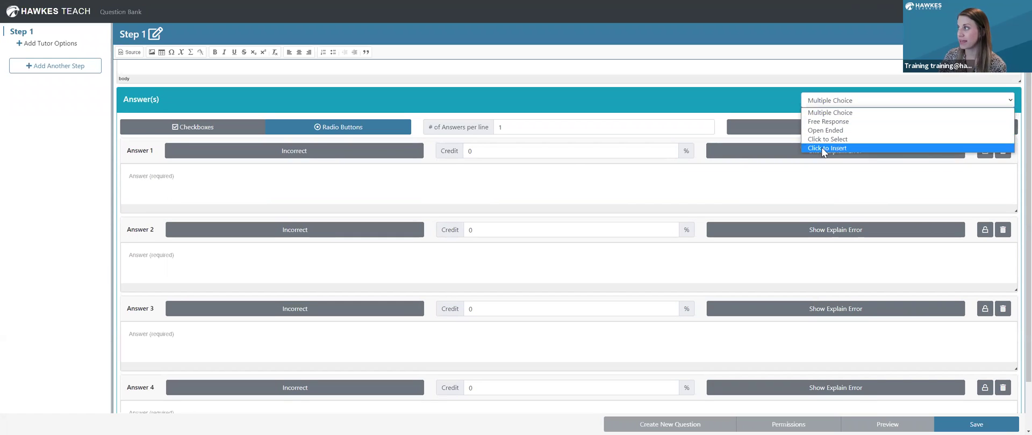
{"action": "left_click", "coordinate": [425, 194]}
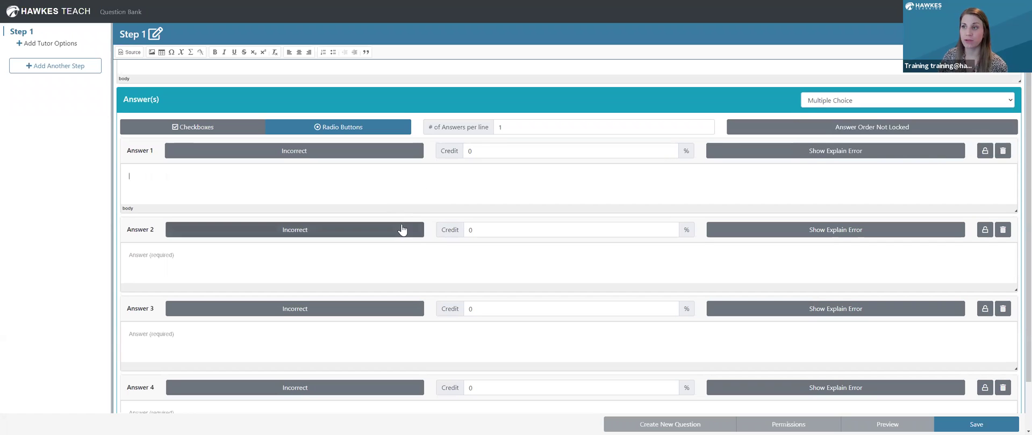
{"action": "scroll", "coordinate": [402, 230], "scroll_direction": "up", "scroll_amount": 2}
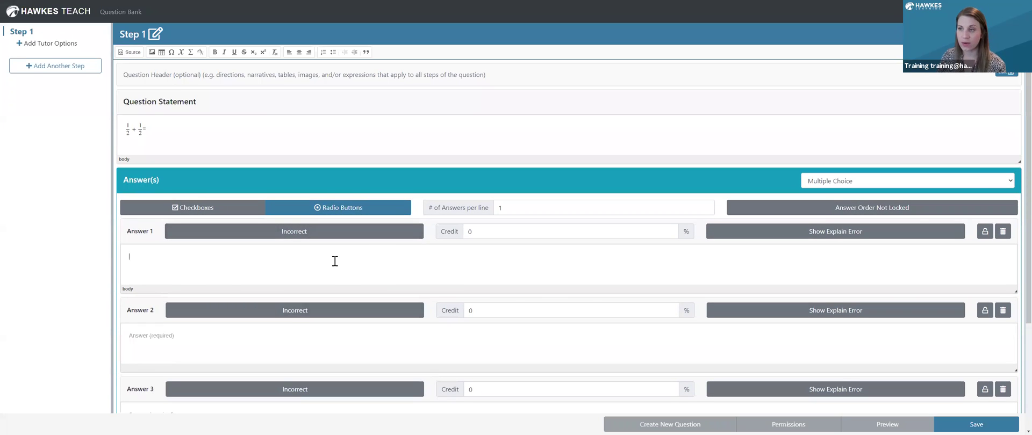
{"action": "left_click", "coordinate": [233, 237]}
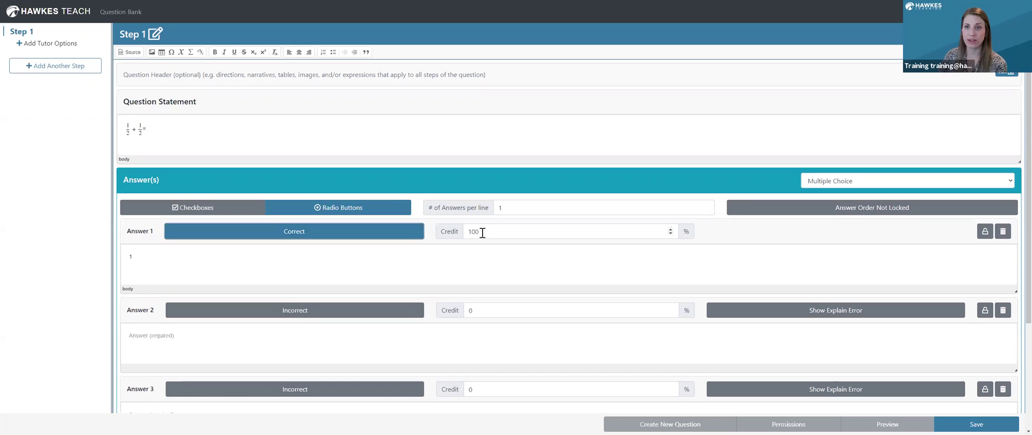
Step: Fill in the incorrect choices with 0 for Answer 2, 3 for Answer 3 and 6 for Answer 4
{"action": "scroll", "coordinate": [184, 251], "scroll_direction": "down", "scroll_amount": 2}
{"action": "left_click", "coordinate": [196, 252]}
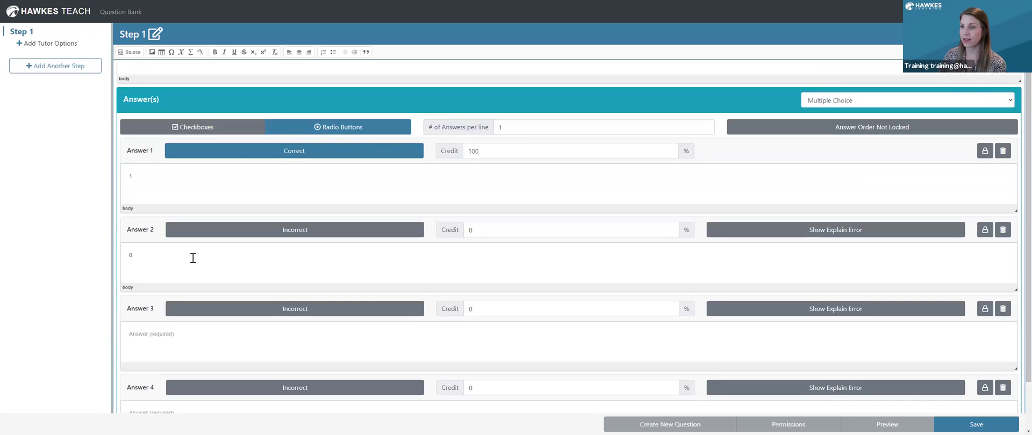
{"action": "left_click", "coordinate": [148, 333]}
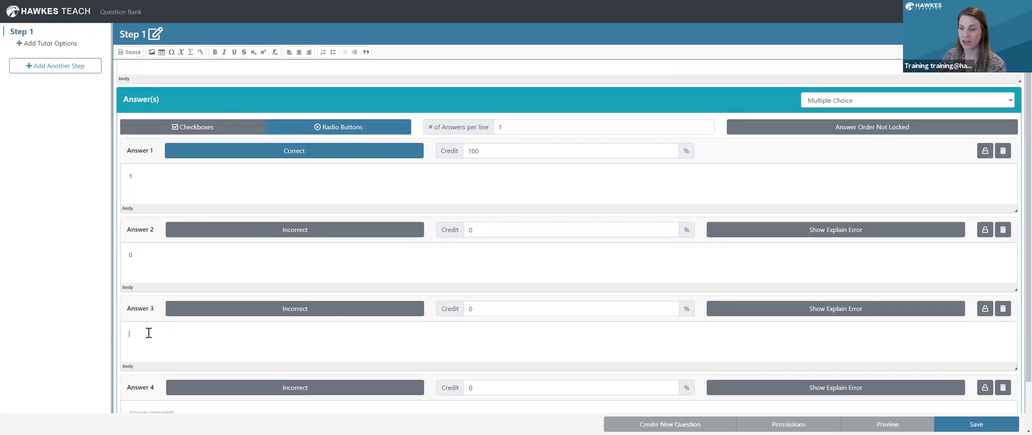
{"action": "type", "text": "3"}
{"action": "scroll", "coordinate": [149, 344], "scroll_direction": "down", "scroll_amount": 2}
{"action": "left_click", "coordinate": [148, 356]}
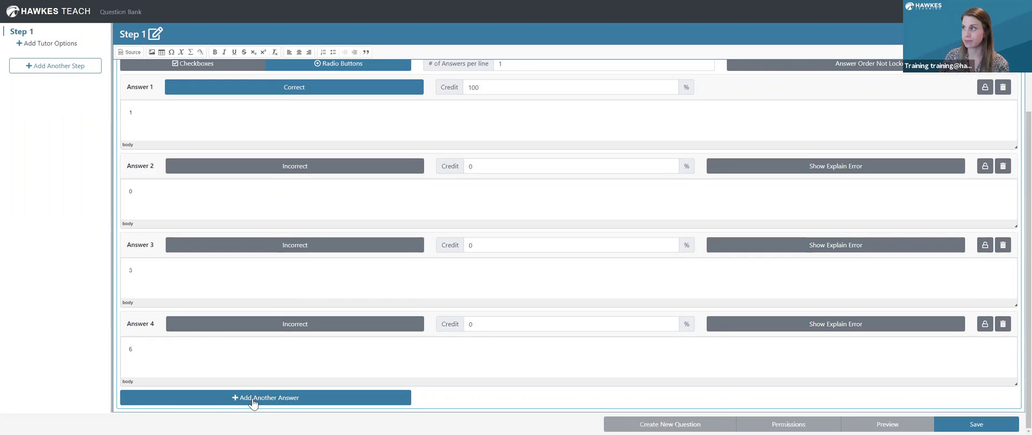
Step: Show the explain-error field for Answer 2 and enter "It appears you have subtracted instead of added the fractions."
{"action": "scroll", "coordinate": [333, 347], "scroll_direction": "up", "scroll_amount": 2}
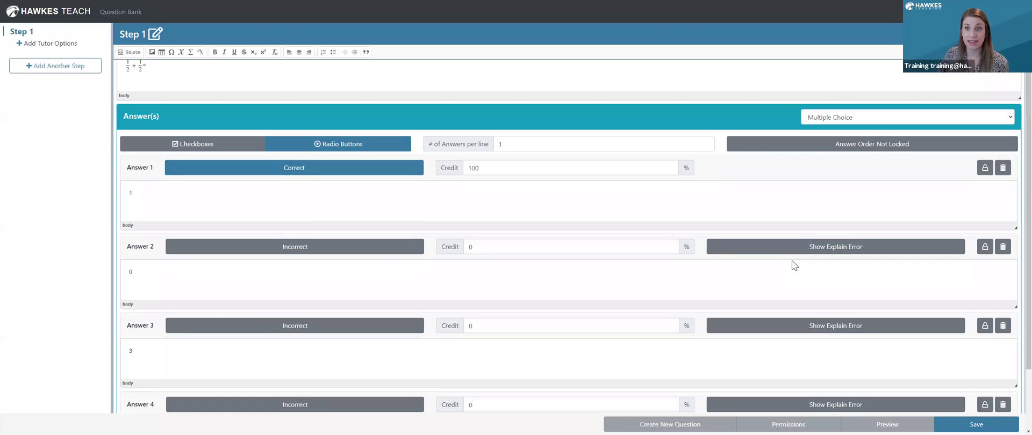
{"action": "left_click", "coordinate": [834, 249]}
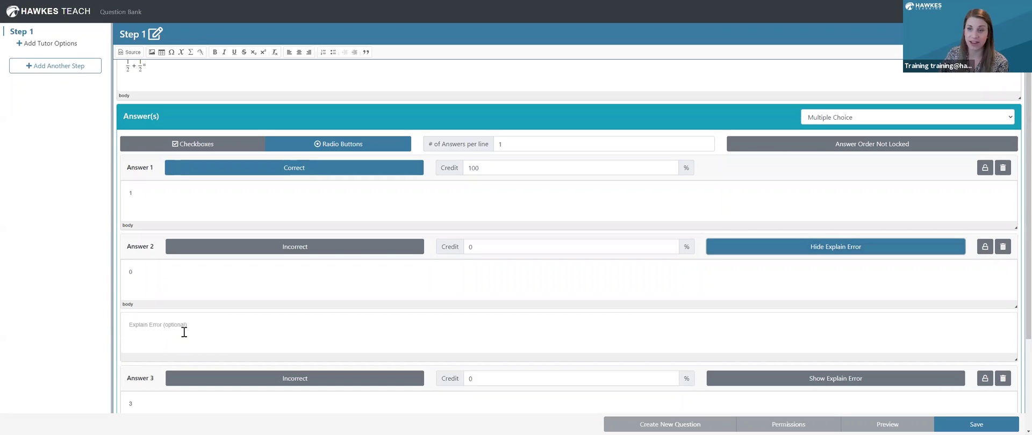
{"action": "left_click", "coordinate": [184, 331]}
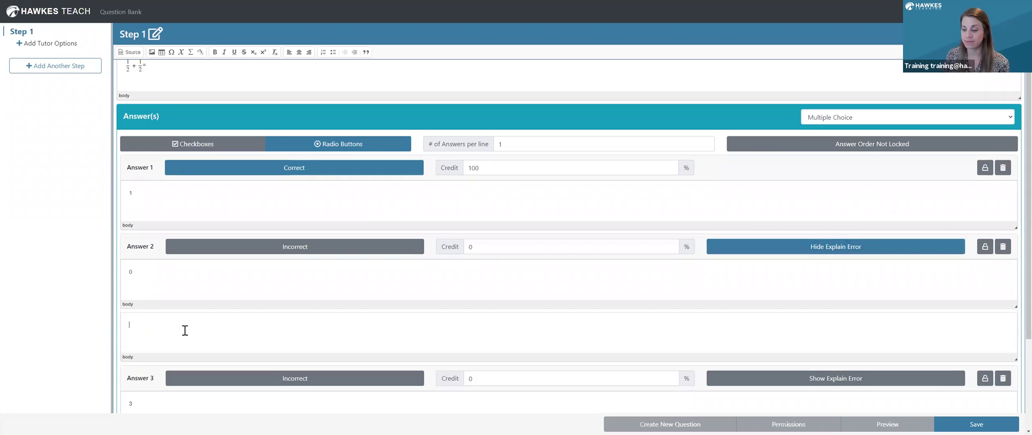
{"action": "type", "text": "It app"}
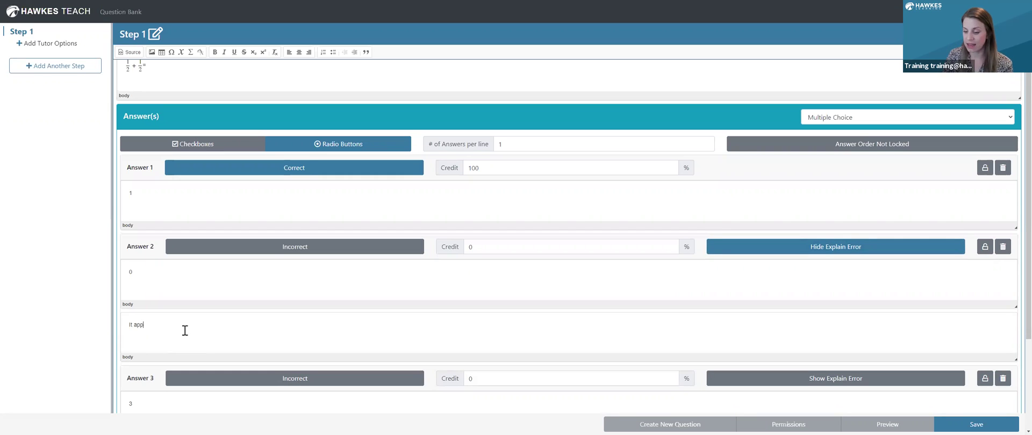
{"action": "type", "text": "ears you have aubt"}
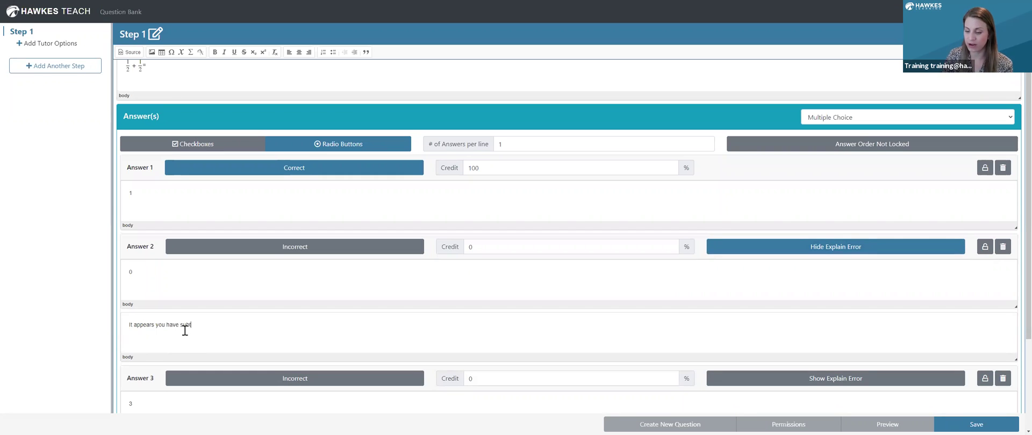
{"action": "type", "text": "ractd instead of"}
{"action": "right_click", "coordinate": [198, 324]}
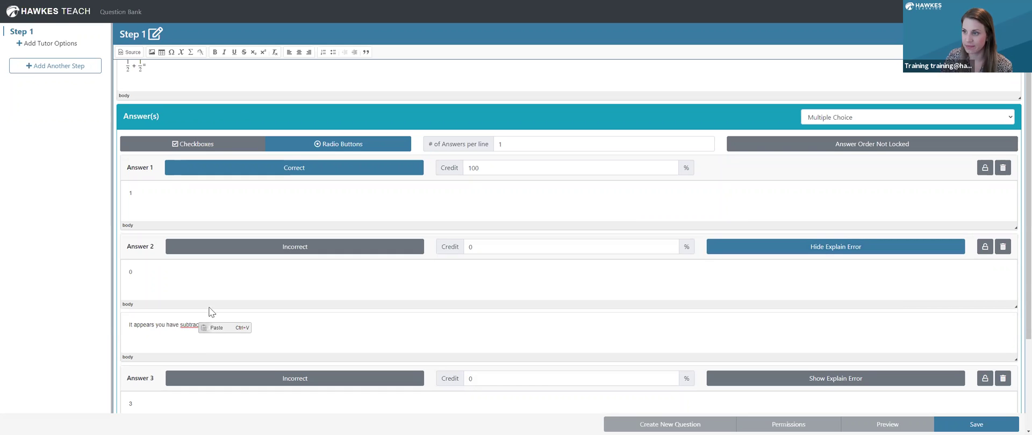
{"action": "left_click", "coordinate": [193, 325]}
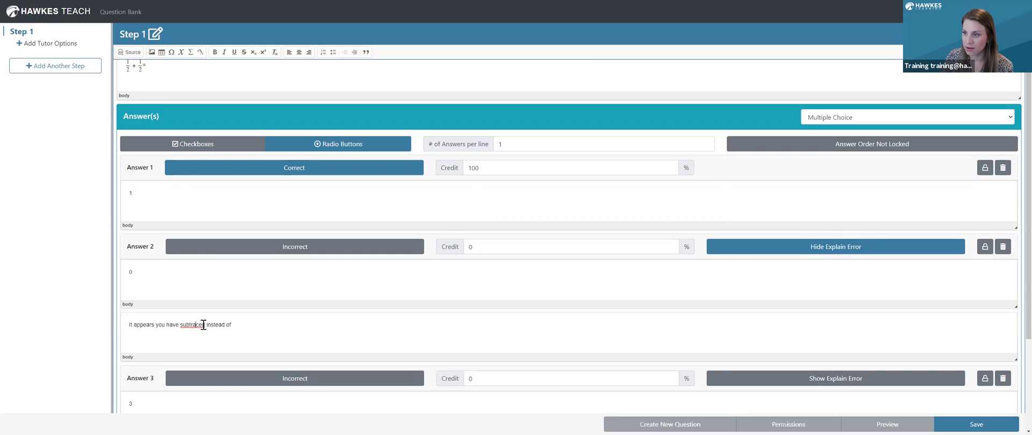
{"action": "type", "text": "t"}
{"action": "left_click", "coordinate": [248, 324]}
{"action": "type", "text": "added the fractions"}
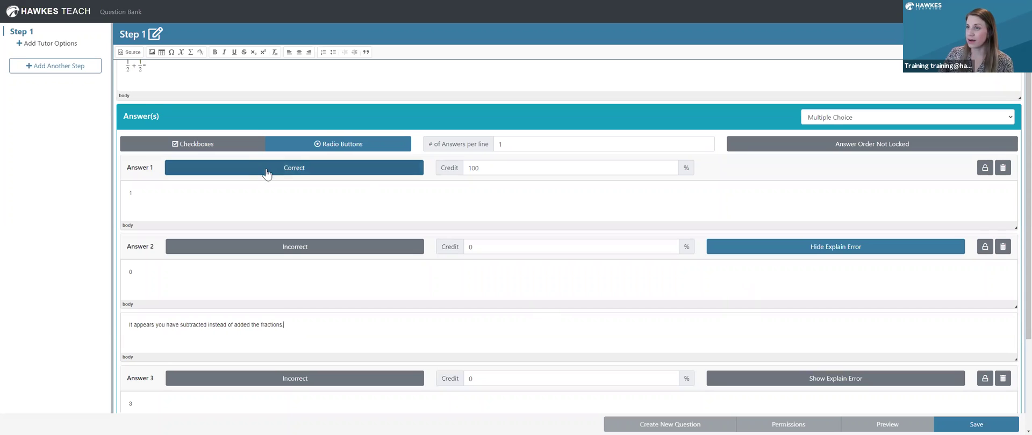
Step: Add a hint to Step 1 from the tutor options and place the cursor in the hint header
{"action": "scroll", "coordinate": [267, 170], "scroll_direction": "up", "scroll_amount": 1}
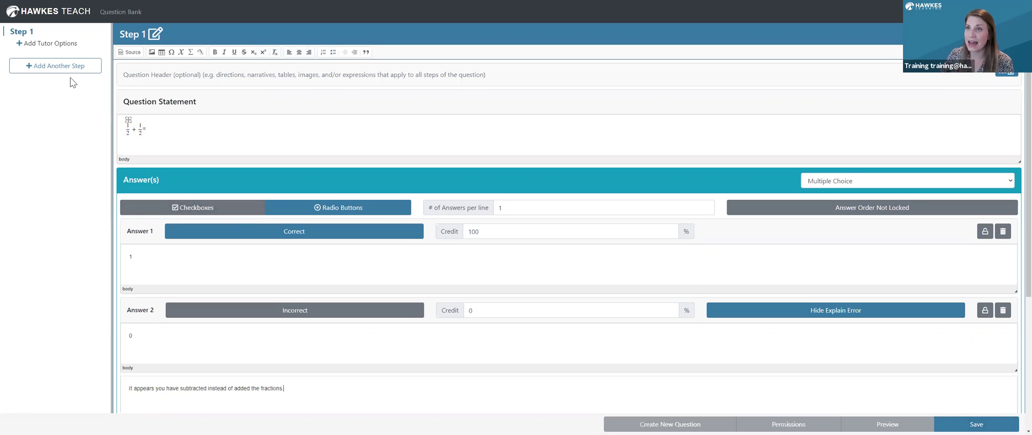
{"action": "left_click", "coordinate": [49, 45]}
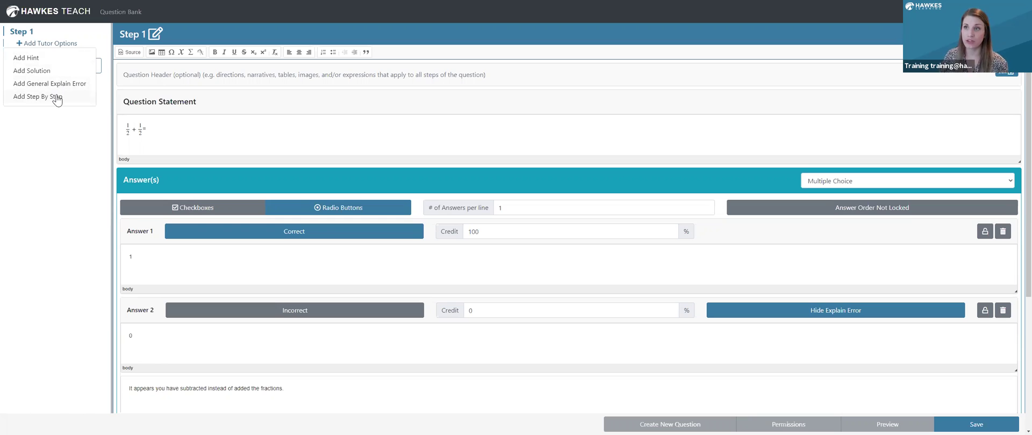
{"action": "left_click", "coordinate": [25, 58]}
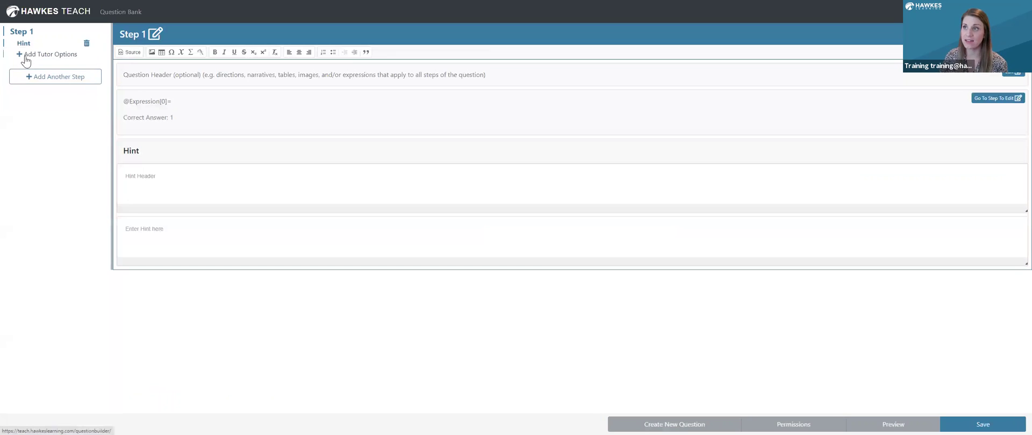
{"action": "left_click", "coordinate": [165, 181]}
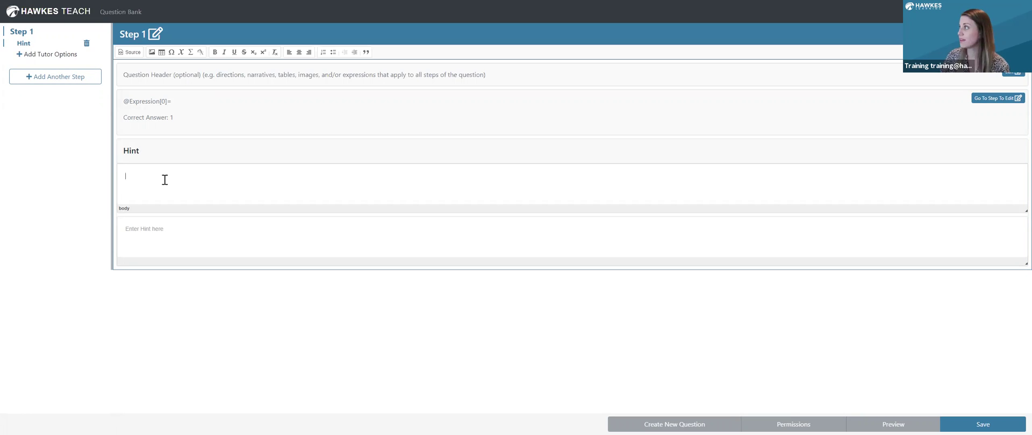
Step: Add a second step to the question and switch between Step 1 and Step 2
{"action": "left_click", "coordinate": [51, 77]}
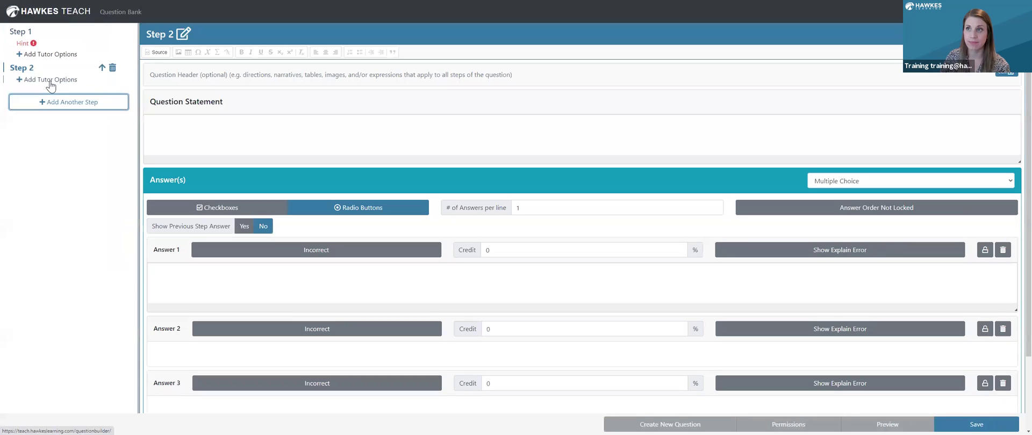
{"action": "left_click", "coordinate": [20, 31]}
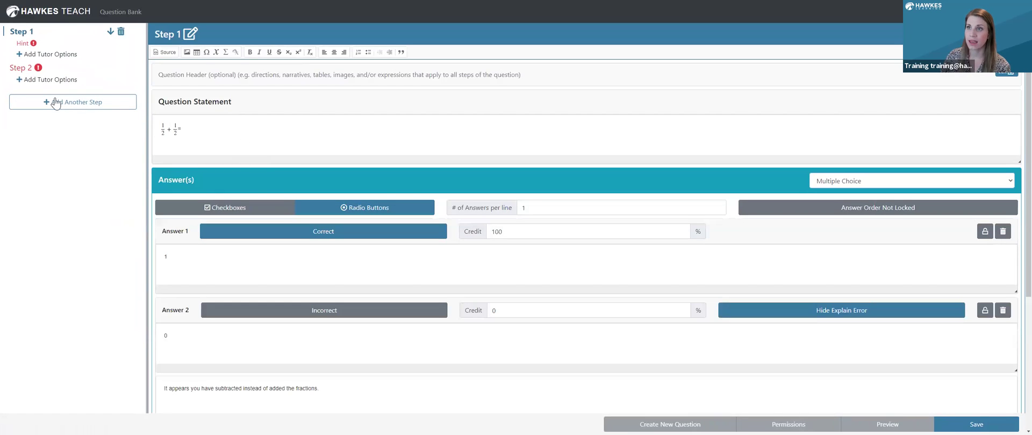
{"action": "left_click", "coordinate": [22, 68]}
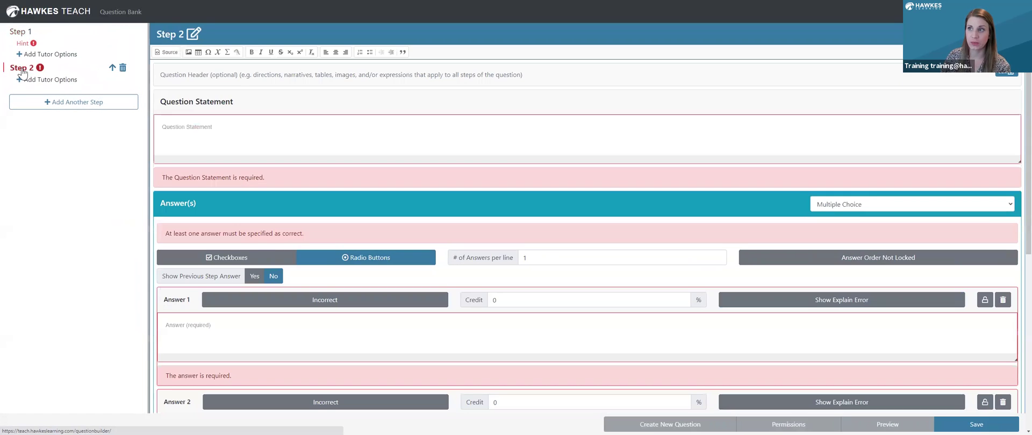
{"action": "left_click", "coordinate": [21, 31]}
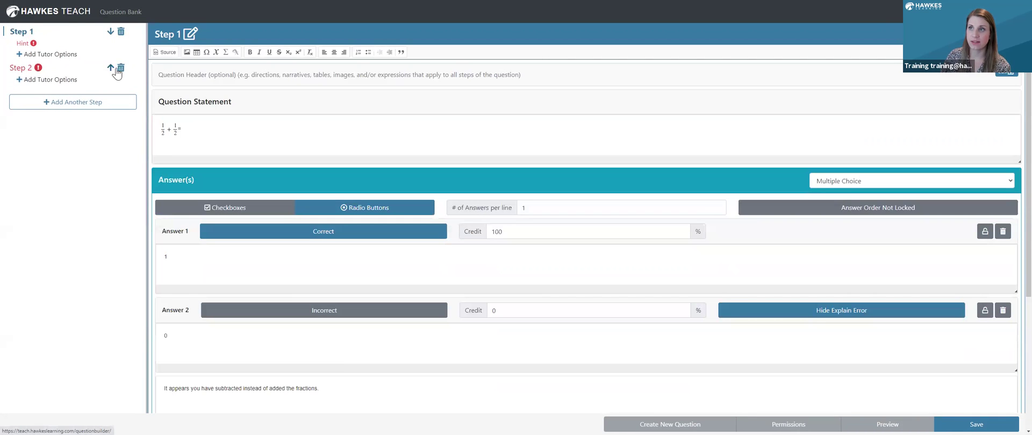
Step: Remove Step 2 and the Step 1 hint from the question, confirming both deletions
{"action": "left_click", "coordinate": [119, 69]}
{"action": "left_click", "coordinate": [600, 85]}
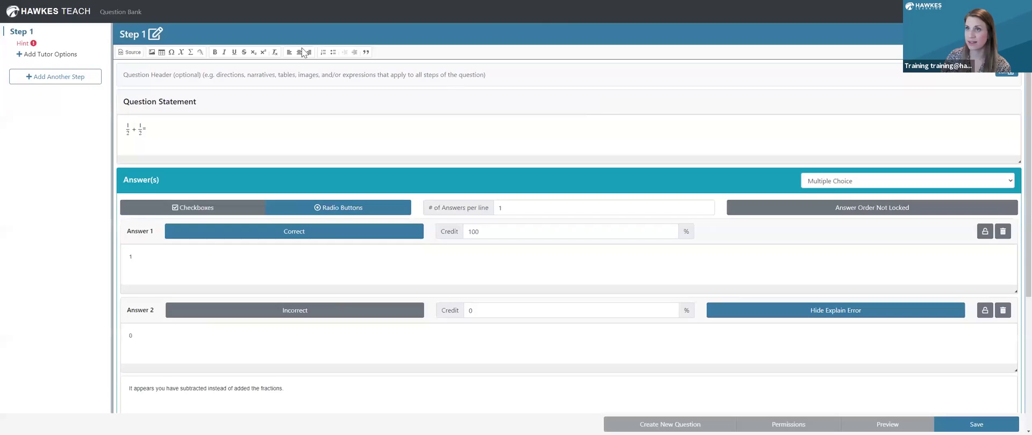
{"action": "left_click", "coordinate": [86, 44]}
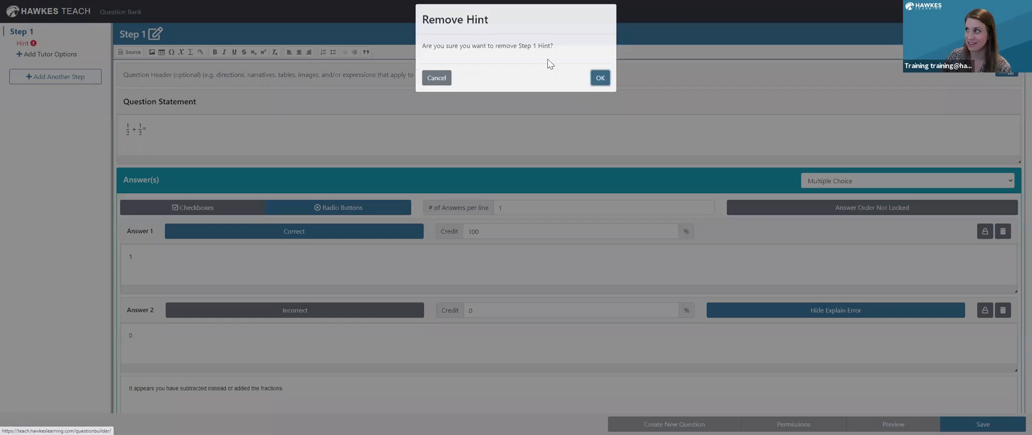
{"action": "left_click", "coordinate": [600, 86]}
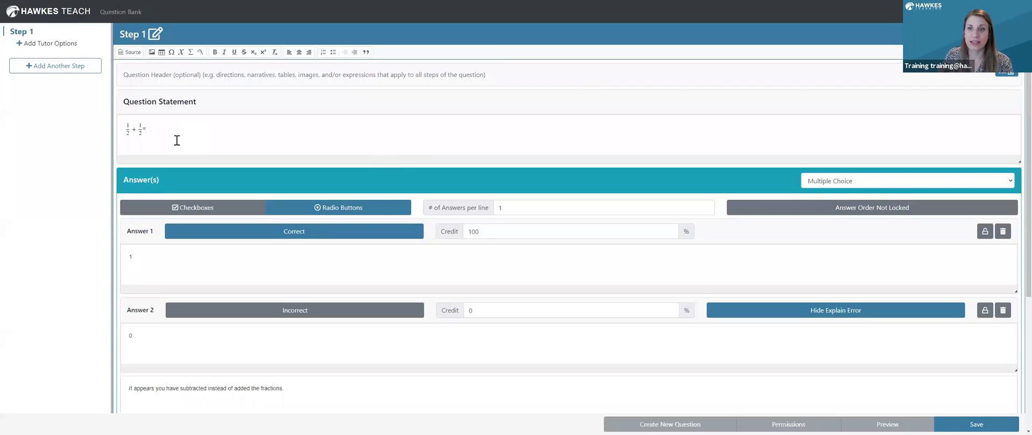
Step: Select the first fraction's numerator in the question's expression, open the Variable Manager for it and name the variable table Table1
{"action": "double_click", "coordinate": [133, 133]}
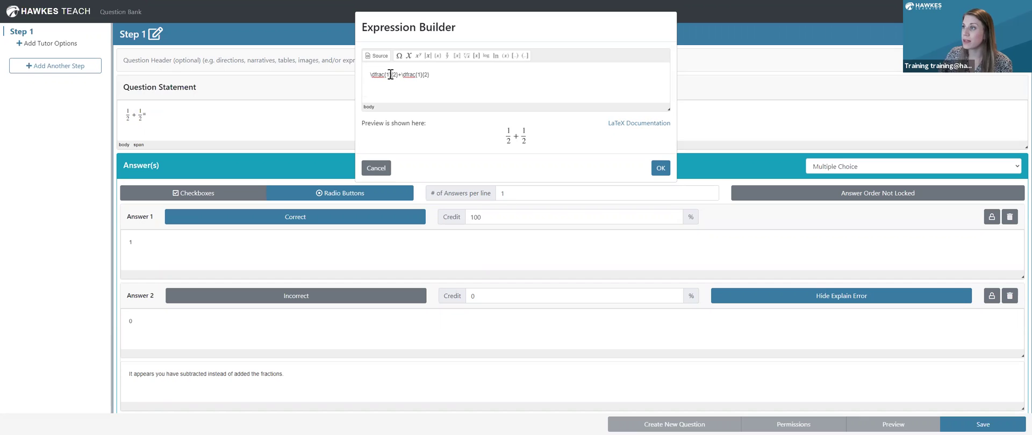
{"action": "double_click", "coordinate": [388, 75]}
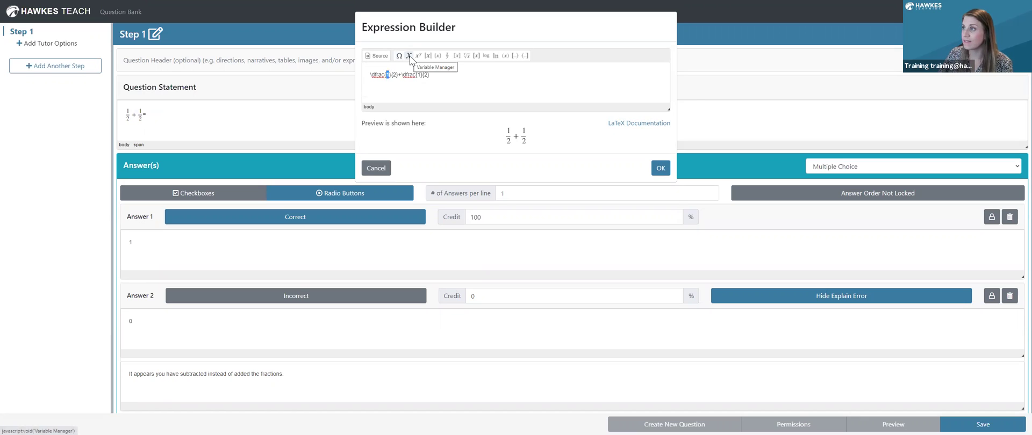
{"action": "left_click", "coordinate": [408, 56]}
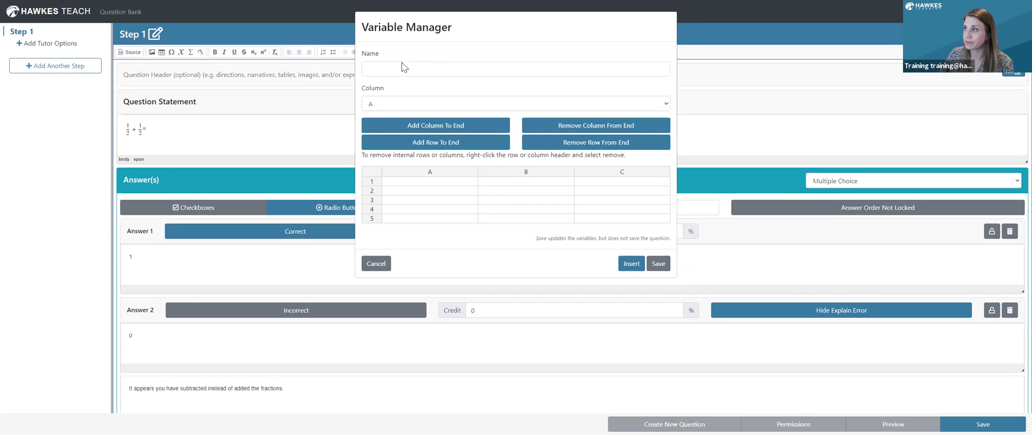
{"action": "left_click", "coordinate": [393, 72]}
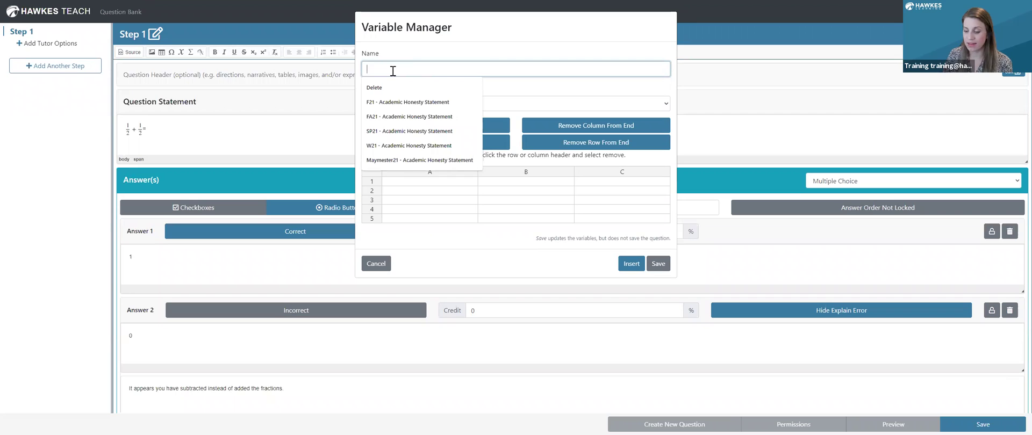
{"action": "type", "text": "Tabe1"}
{"action": "left_click", "coordinate": [376, 70]}
{"action": "type", "text": "l"}
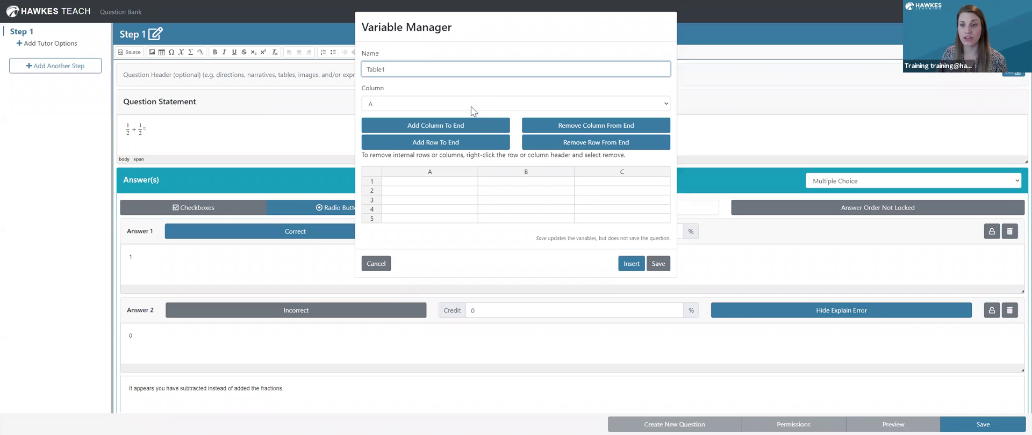
Step: Fill row 1 of the variable table with 1, 2, 1, 2, 1, adding columns D and E for the last two values
{"action": "left_click", "coordinate": [429, 182]}
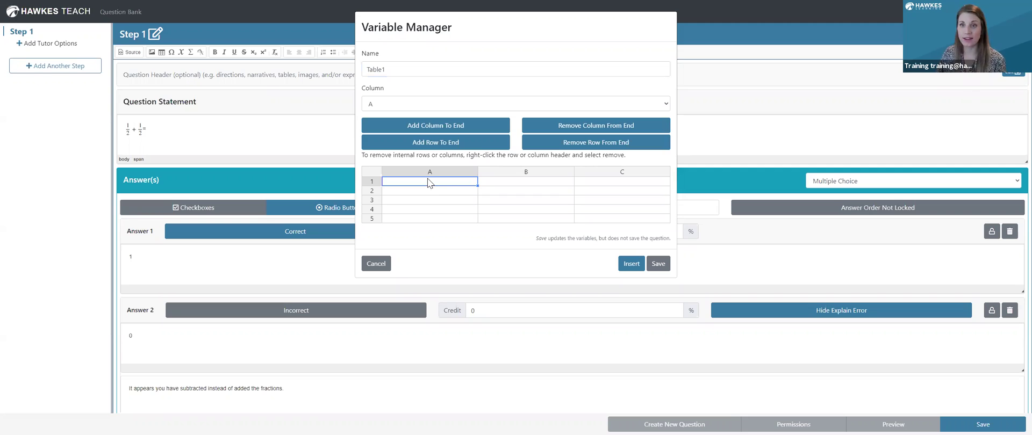
{"action": "type", "text": "1"}
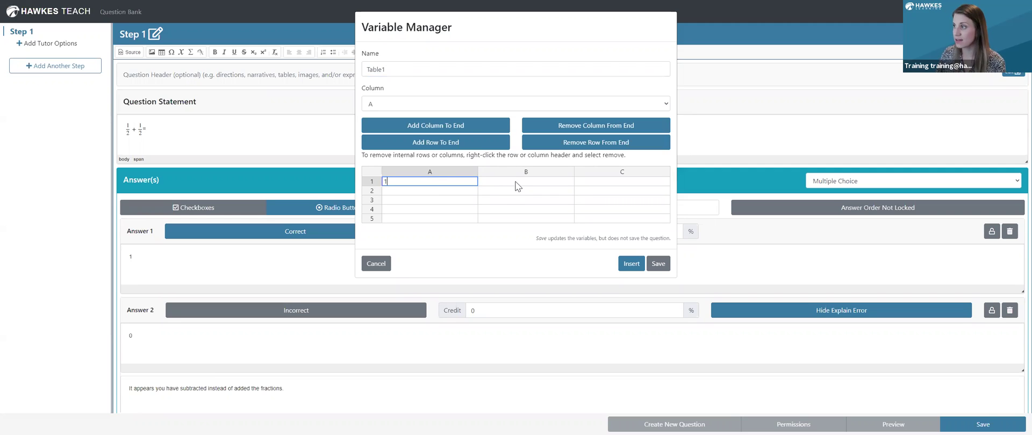
{"action": "left_click", "coordinate": [510, 181]}
{"action": "type", "text": "2"}
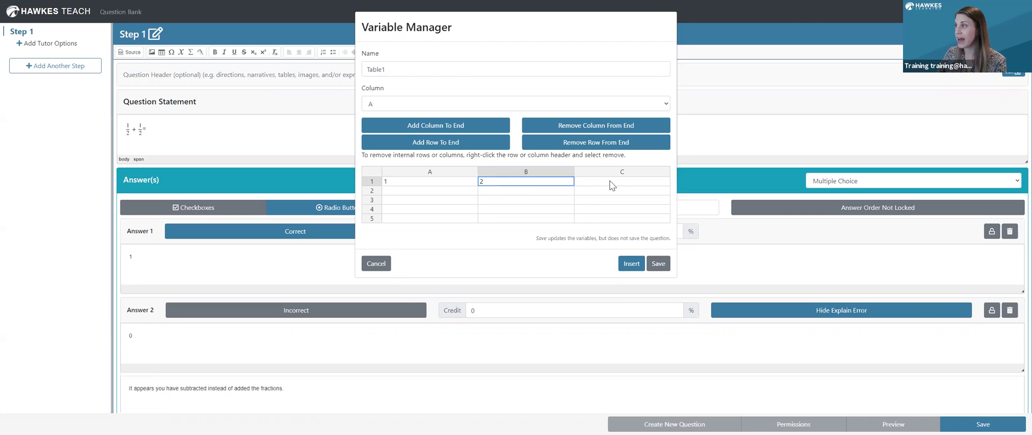
{"action": "left_click", "coordinate": [607, 183]}
{"action": "type", "text": "1"}
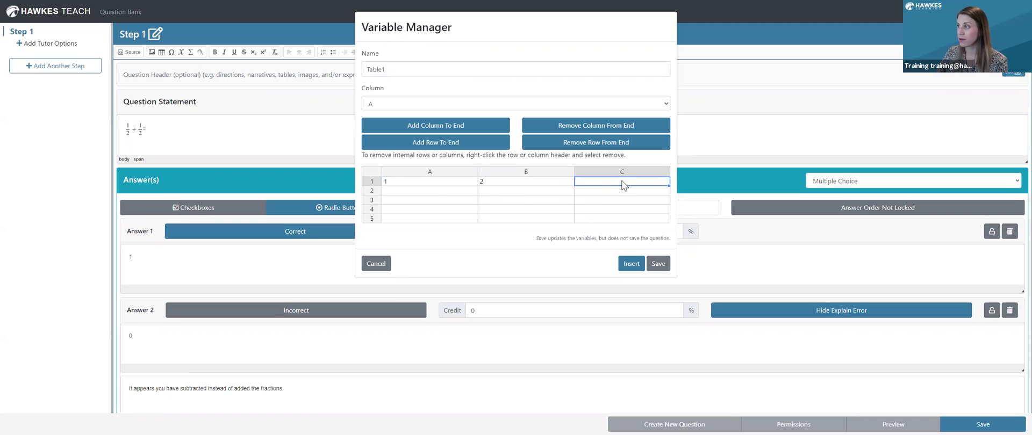
{"action": "left_click", "coordinate": [489, 129]}
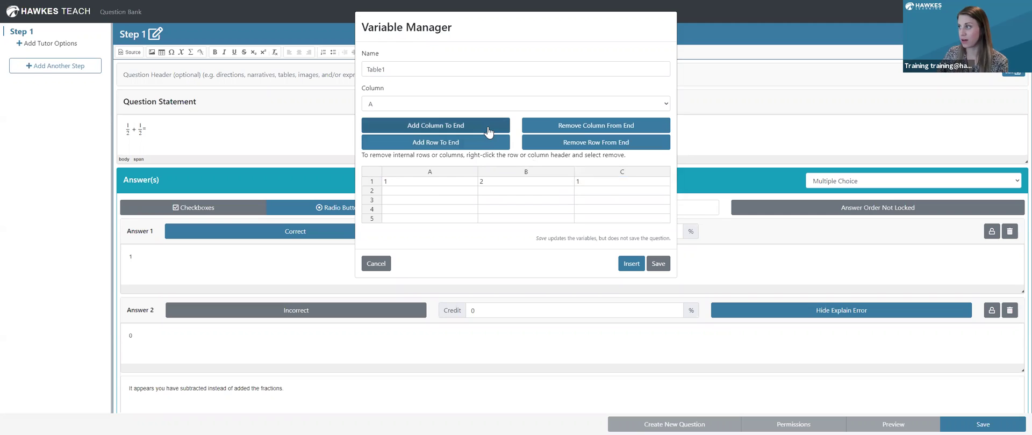
{"action": "left_click", "coordinate": [619, 181]}
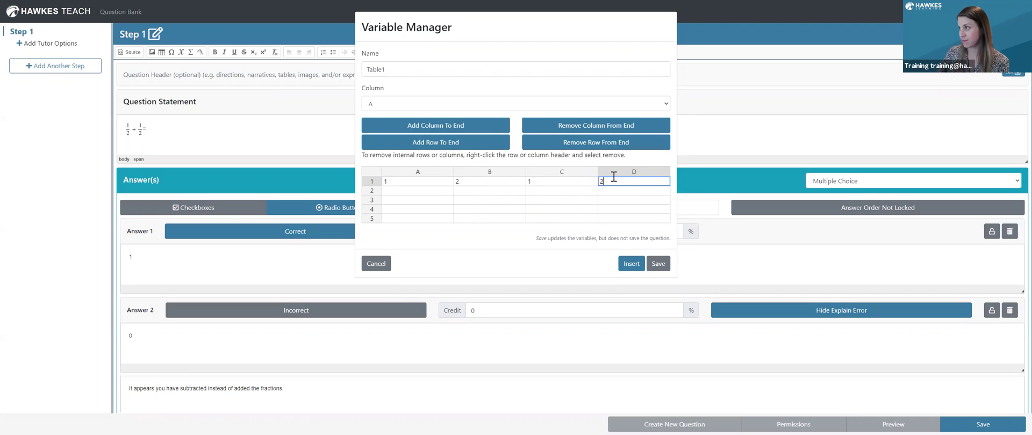
{"action": "left_click", "coordinate": [493, 131]}
{"action": "left_click", "coordinate": [638, 183]}
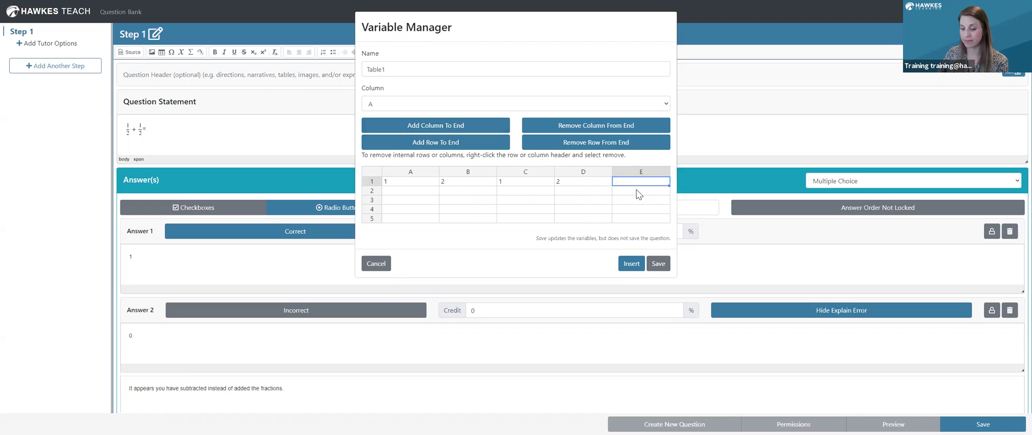
{"action": "type", "text": "1"}
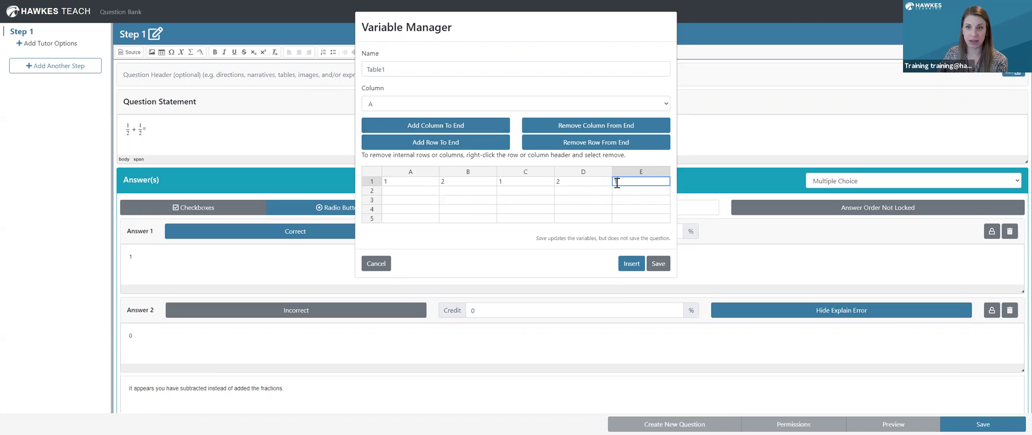
Step: Fill row 2 of the variable table with 1, 3, 2, 3, 1 across columns A to E and move to cell A3
{"action": "left_click", "coordinate": [415, 192]}
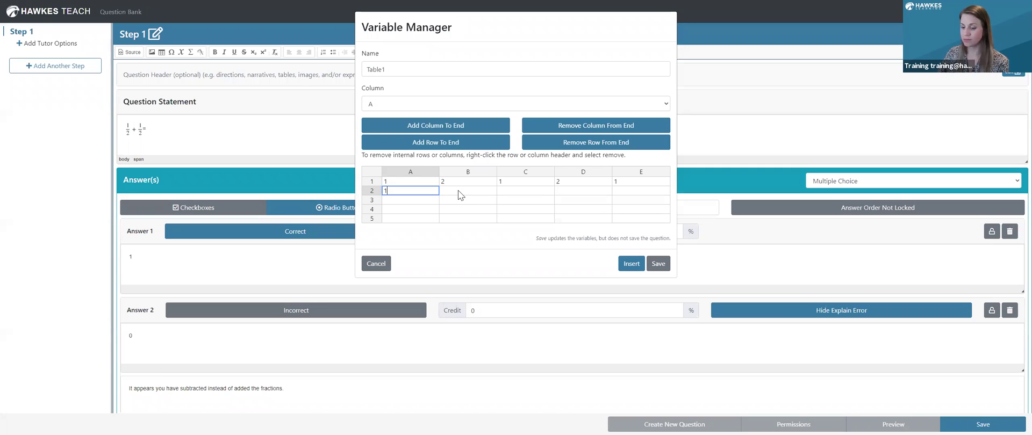
{"action": "type", "text": "1"}
{"action": "left_click", "coordinate": [477, 190]}
{"action": "type", "text": "3"}
{"action": "left_click", "coordinate": [521, 191]}
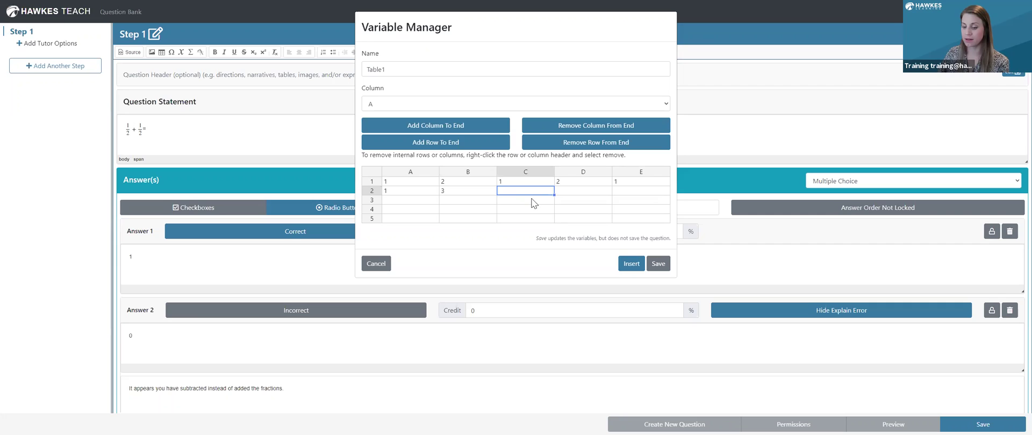
{"action": "type", "text": "2"}
{"action": "left_click", "coordinate": [577, 194]}
{"action": "type", "text": "3"}
{"action": "left_click", "coordinate": [622, 190]}
{"action": "type", "text": "1"}
{"action": "left_click", "coordinate": [416, 204]}
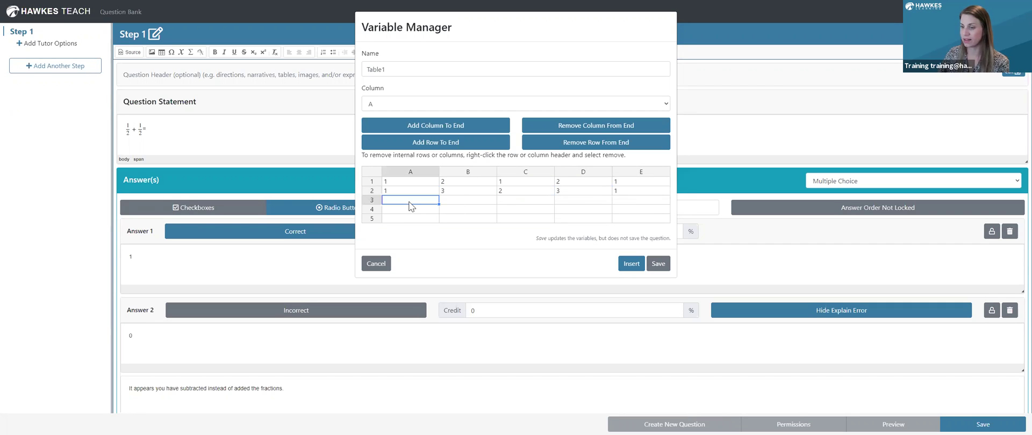
Step: Fill row 3 of the variable table with 1, 5, 2, 5, 3 across columns A to E
{"action": "type", "text": "1"}
{"action": "left_click", "coordinate": [453, 200]}
{"action": "type", "text": "5"}
{"action": "left_click", "coordinate": [522, 200]}
{"action": "type", "text": "2"}
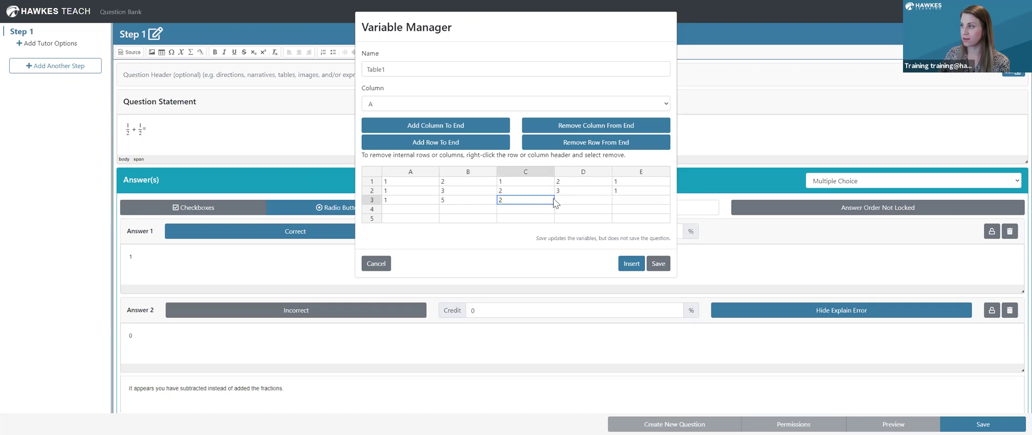
{"action": "left_click", "coordinate": [571, 199]}
{"action": "type", "text": "5"}
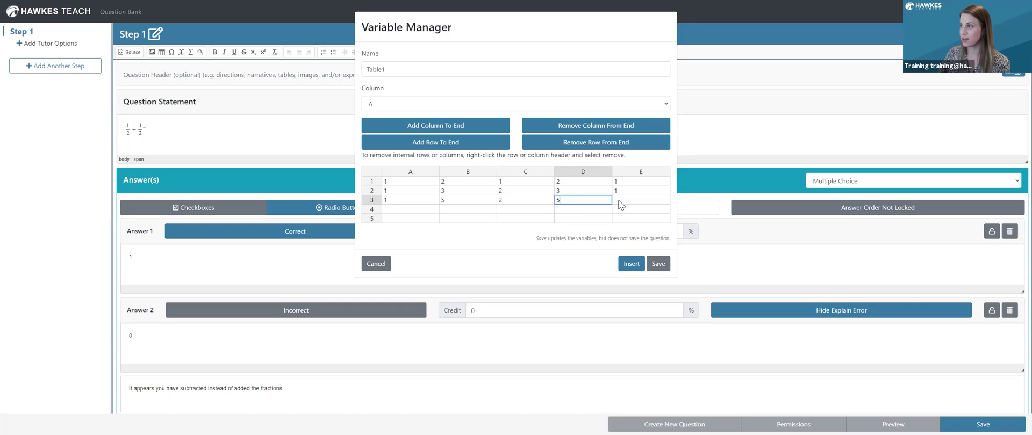
{"action": "left_click", "coordinate": [633, 200]}
{"action": "type", "text": "3"}
{"action": "double_click", "coordinate": [610, 204]}
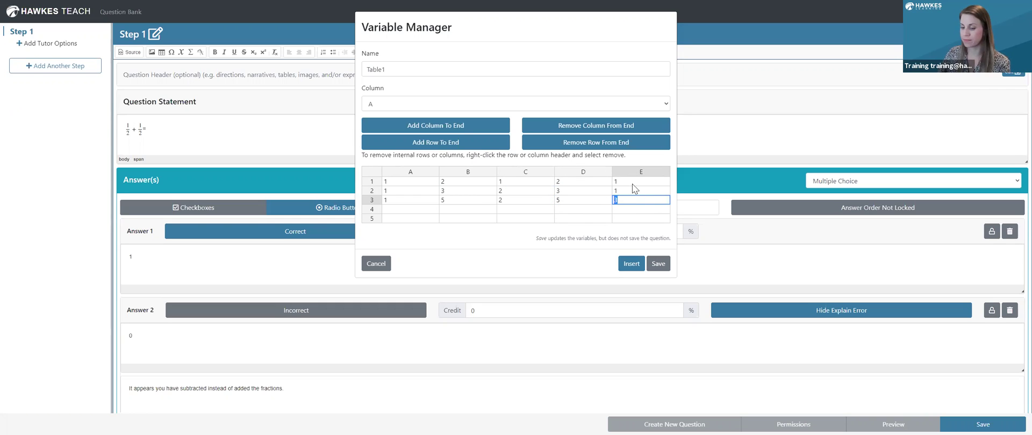
Step: Add column F to the variable table and enter 5 in its third row
{"action": "left_click", "coordinate": [458, 131]}
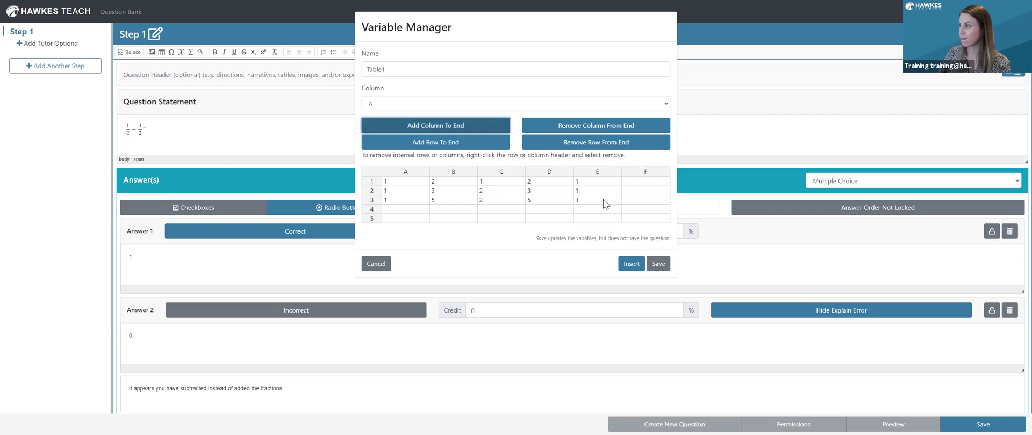
{"action": "left_click", "coordinate": [642, 200]}
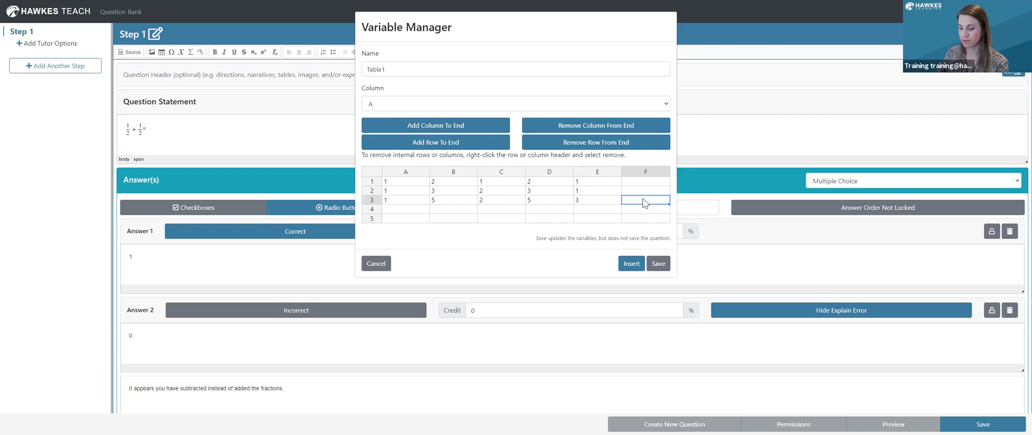
{"action": "type", "text": "5"}
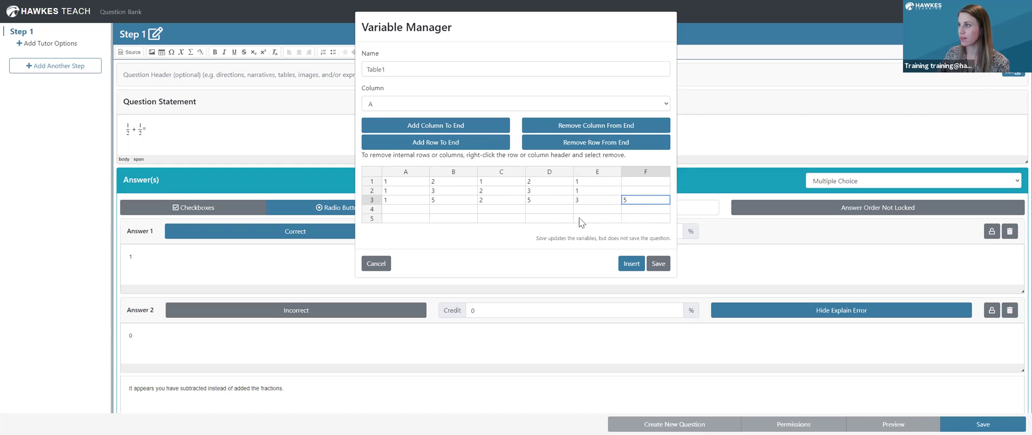
Step: Remove empty rows 4 and 5 from the variable table, then save the variables and close the Variable Manager
{"action": "left_click", "coordinate": [607, 150]}
{"action": "left_click", "coordinate": [607, 151]}
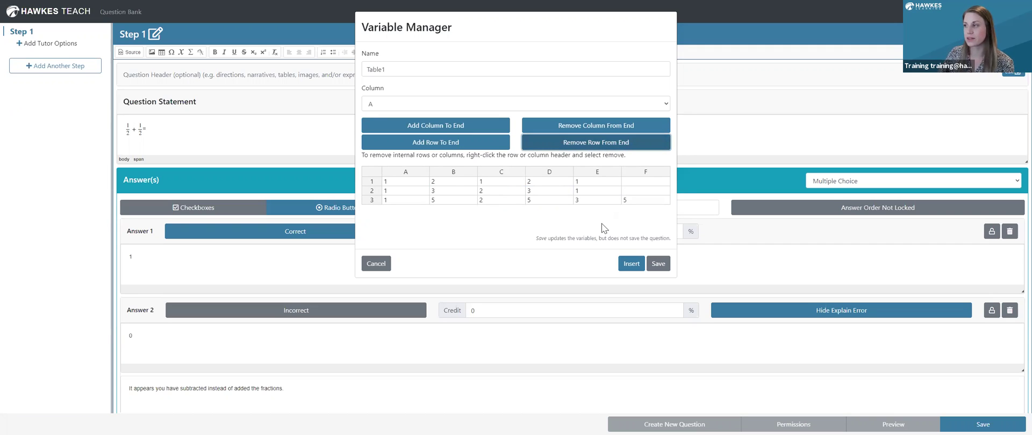
{"action": "left_click", "coordinate": [659, 264]}
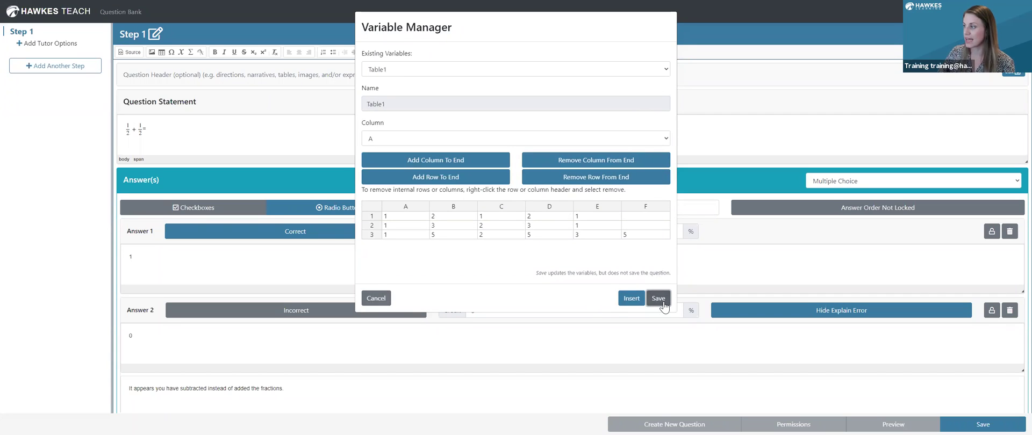
{"action": "left_click", "coordinate": [380, 303]}
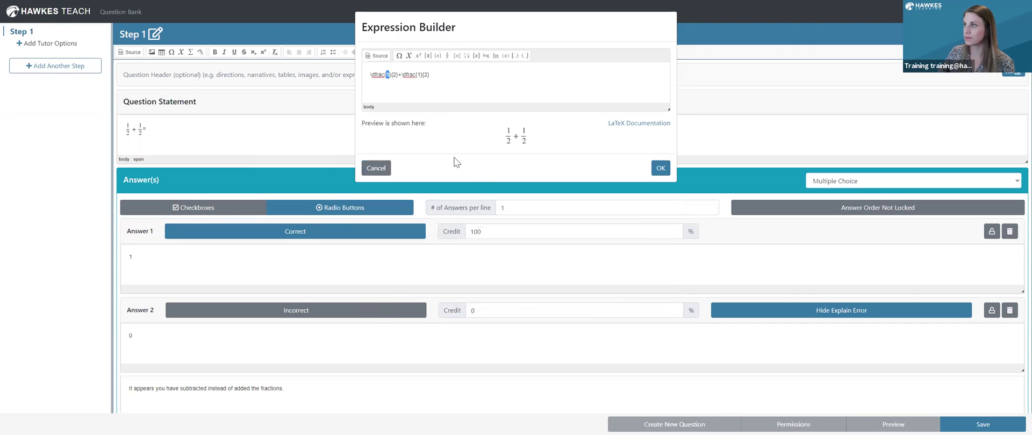
Step: Replace the selected numerator of the first fraction with the variable from column A of Table1
{"action": "left_click", "coordinate": [409, 56]}
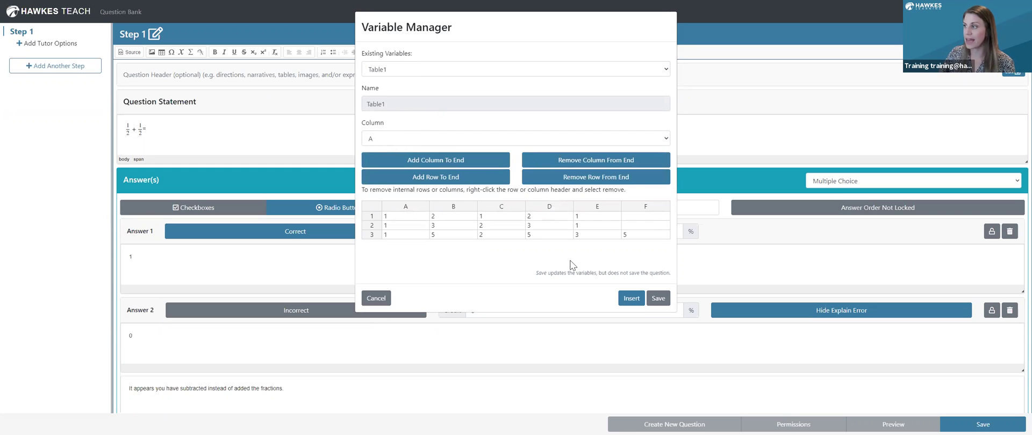
{"action": "left_click", "coordinate": [623, 294]}
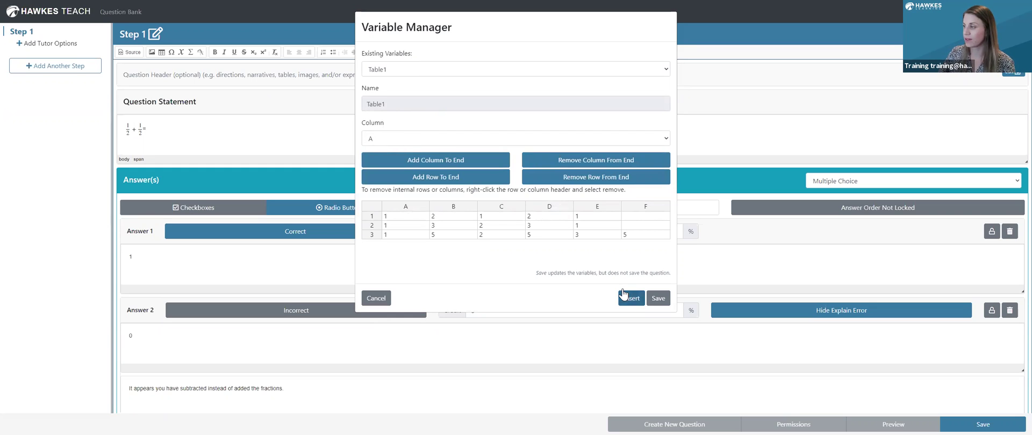
{"action": "left_click", "coordinate": [623, 298]}
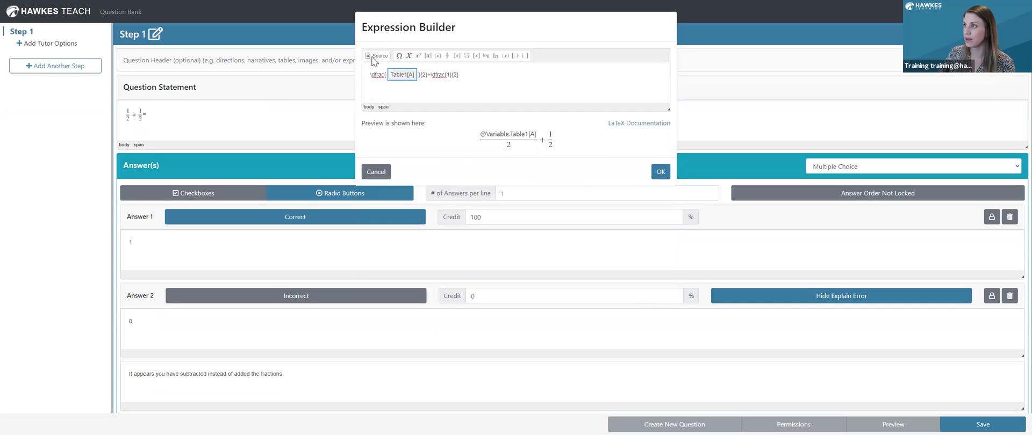
Step: Replace the first fraction's denominator with the variable from column B of Table1
{"action": "double_click", "coordinate": [423, 74]}
{"action": "left_click", "coordinate": [409, 56]}
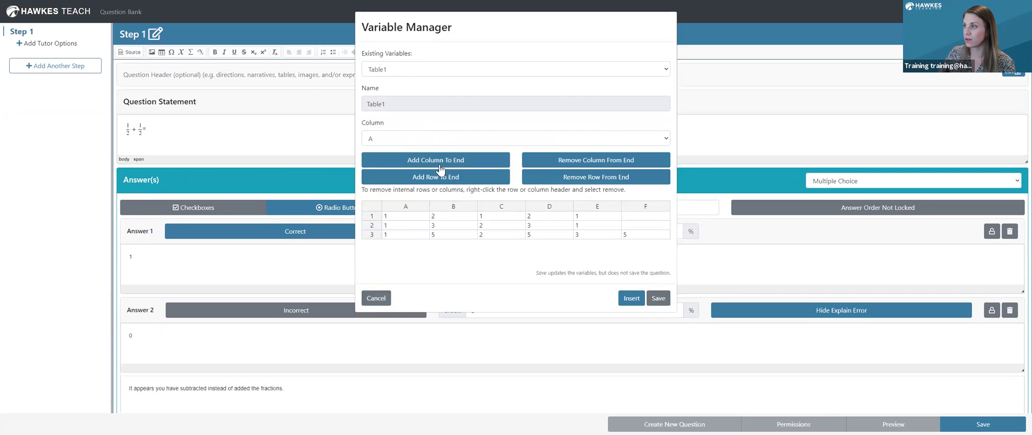
{"action": "left_click", "coordinate": [403, 138]}
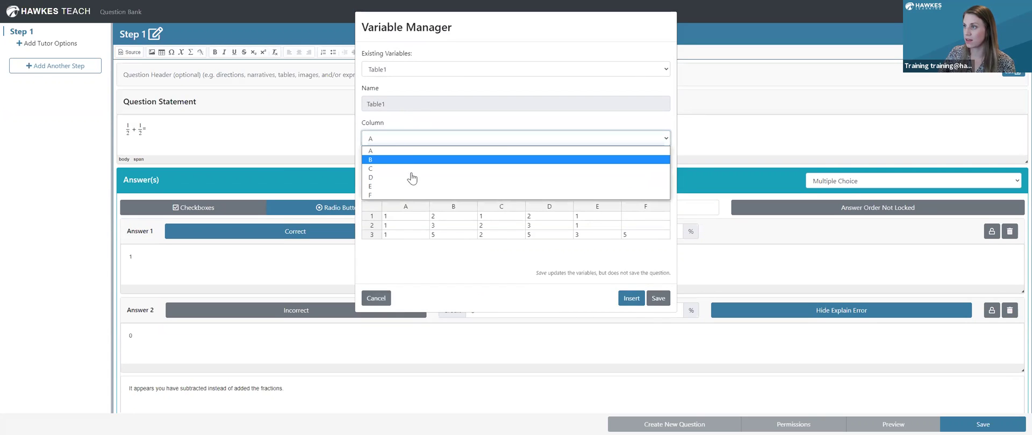
{"action": "left_click", "coordinate": [409, 160]}
{"action": "left_click", "coordinate": [631, 298]}
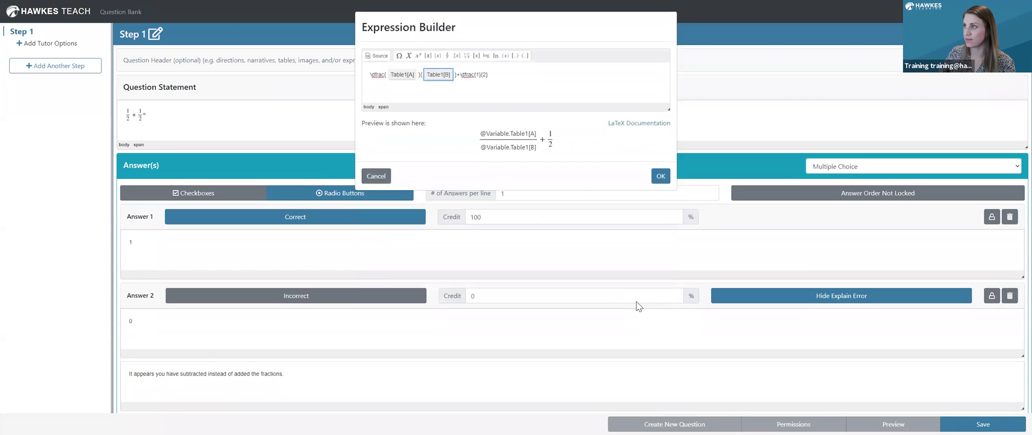
Step: Replace the second fraction's numerator with the variable from column C of Table1
{"action": "left_click", "coordinate": [478, 74]}
{"action": "left_click", "coordinate": [408, 56]}
{"action": "left_click", "coordinate": [415, 138]}
{"action": "left_click", "coordinate": [411, 170]}
{"action": "left_click", "coordinate": [631, 299]}
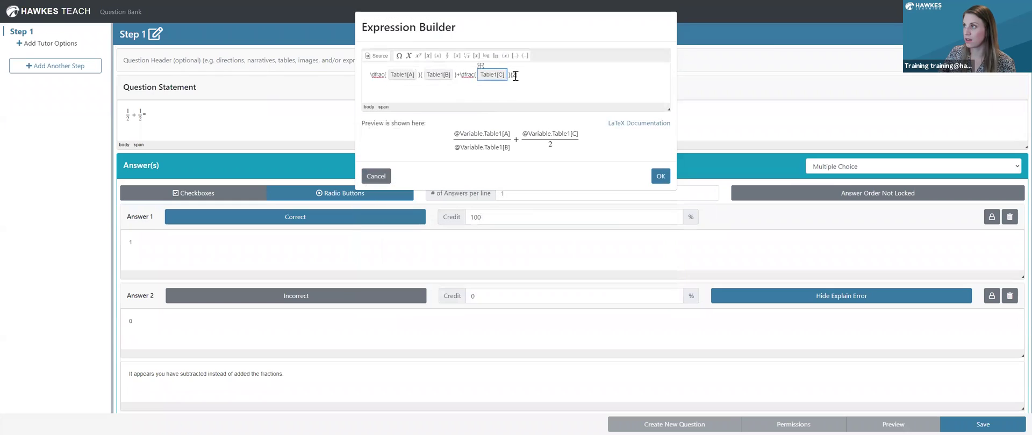
Step: Replace the second fraction's denominator with the variable from column D of Table1 and accept the expression
{"action": "double_click", "coordinate": [514, 75]}
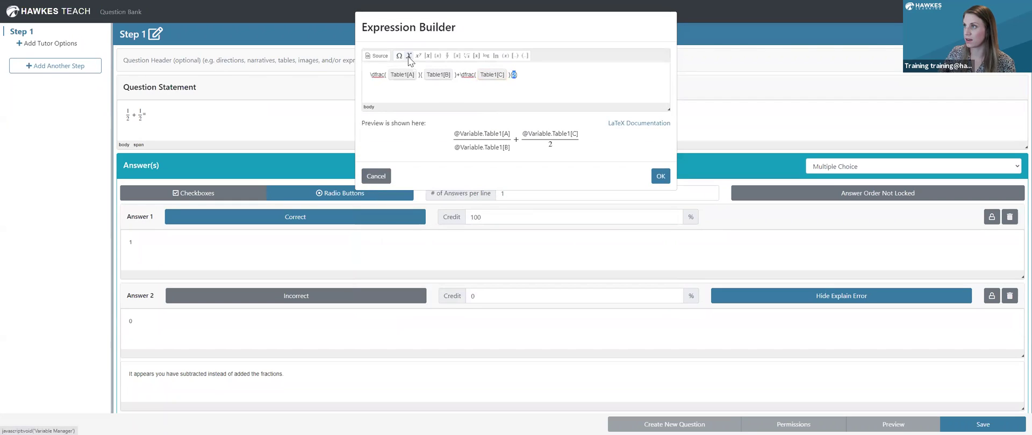
{"action": "left_click", "coordinate": [408, 55]}
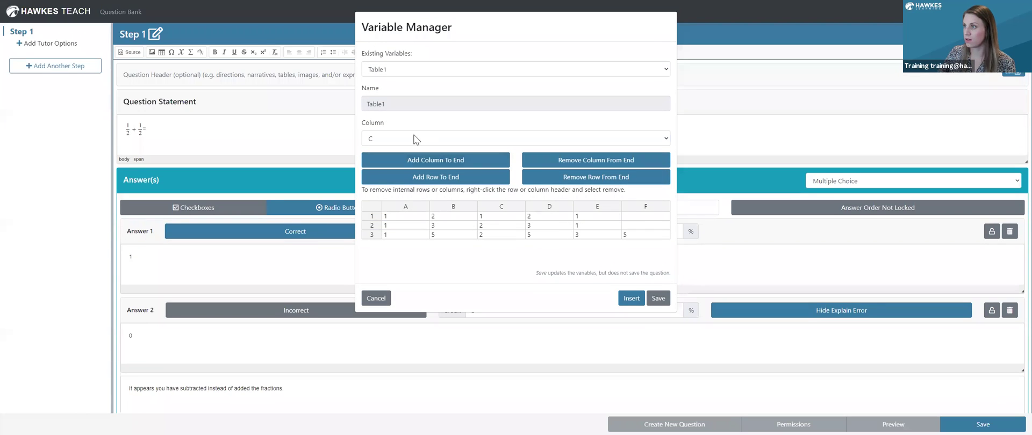
{"action": "left_click", "coordinate": [414, 139]}
{"action": "left_click", "coordinate": [632, 299]}
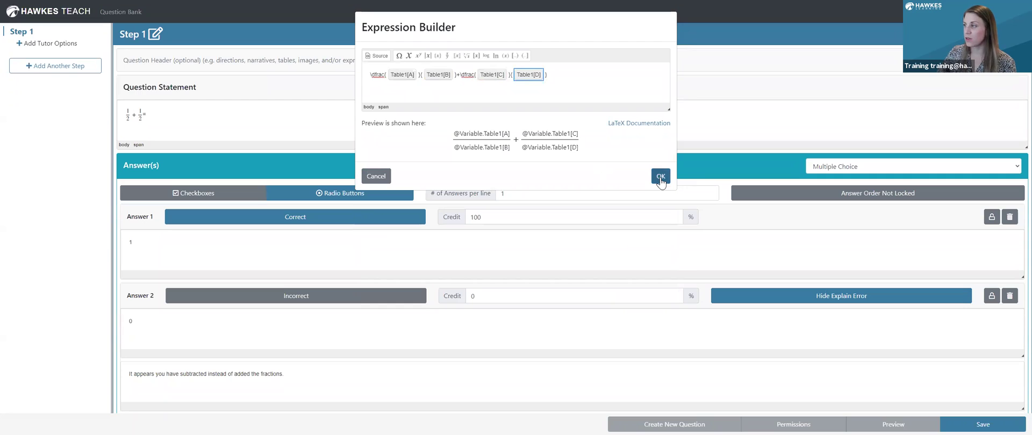
{"action": "left_click", "coordinate": [661, 177]}
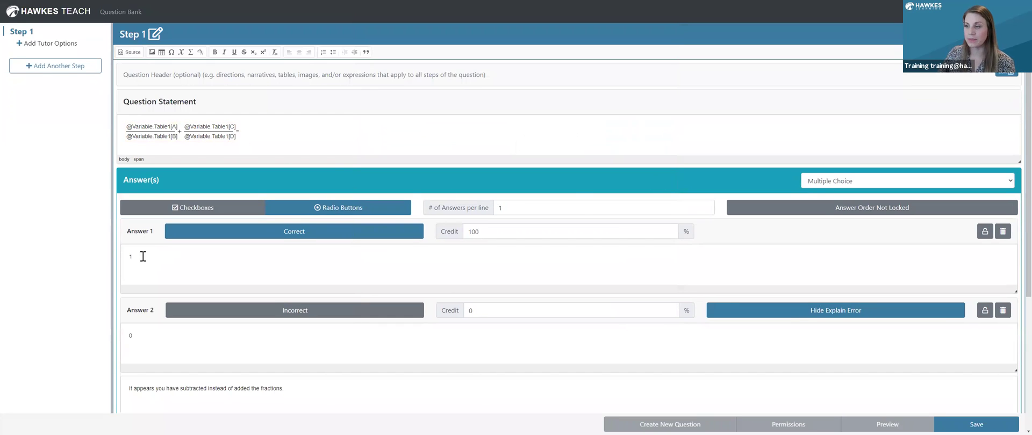
Step: Replace the value of the correct Answer 1 with the variable from column E of Table1
{"action": "left_click_drag", "start_coordinate": [138, 257], "coordinate": [130, 257]}
{"action": "left_click", "coordinate": [181, 52]}
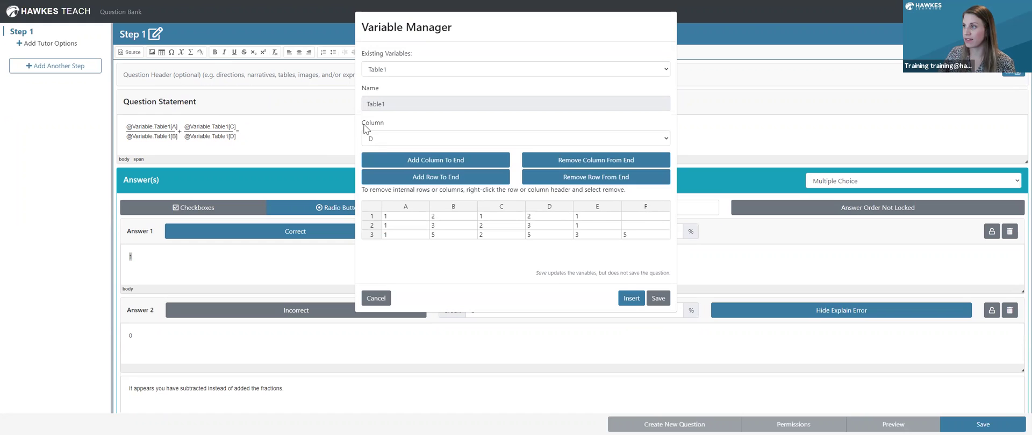
{"action": "left_click", "coordinate": [382, 141]}
{"action": "left_click", "coordinate": [404, 186]}
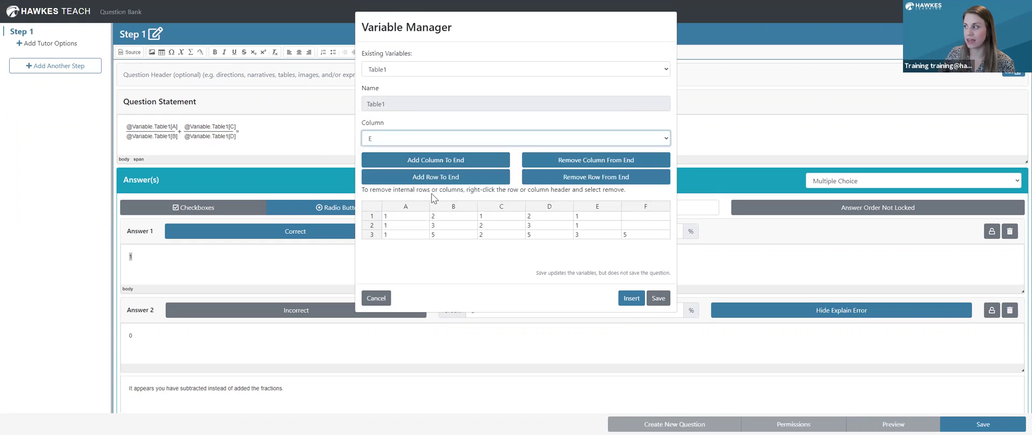
{"action": "left_click", "coordinate": [630, 298]}
{"action": "left_click", "coordinate": [222, 268]}
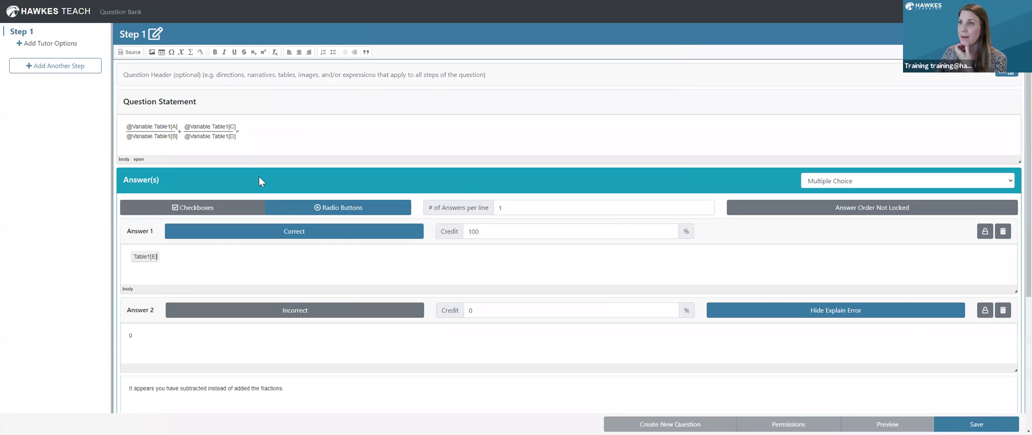
Step: Change the answer type to Free Response and enter 1 as the expression for Answer 1
{"action": "left_click", "coordinate": [824, 179]}
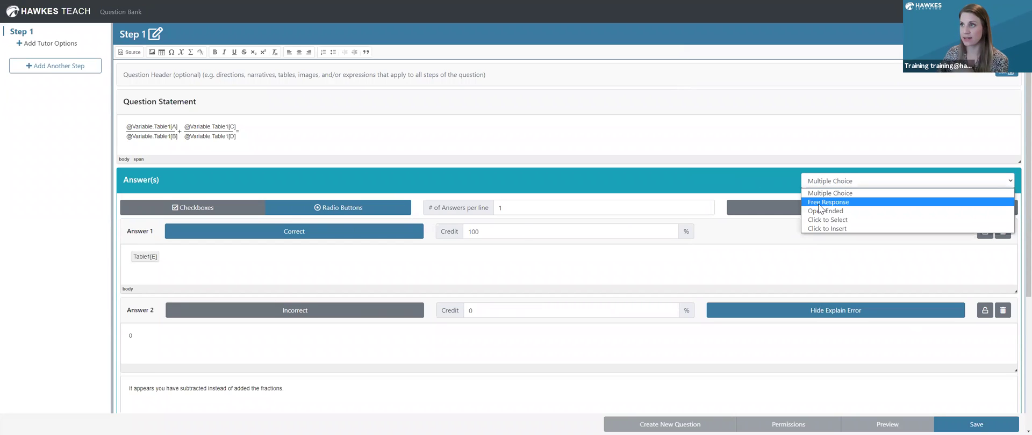
{"action": "left_click", "coordinate": [820, 202]}
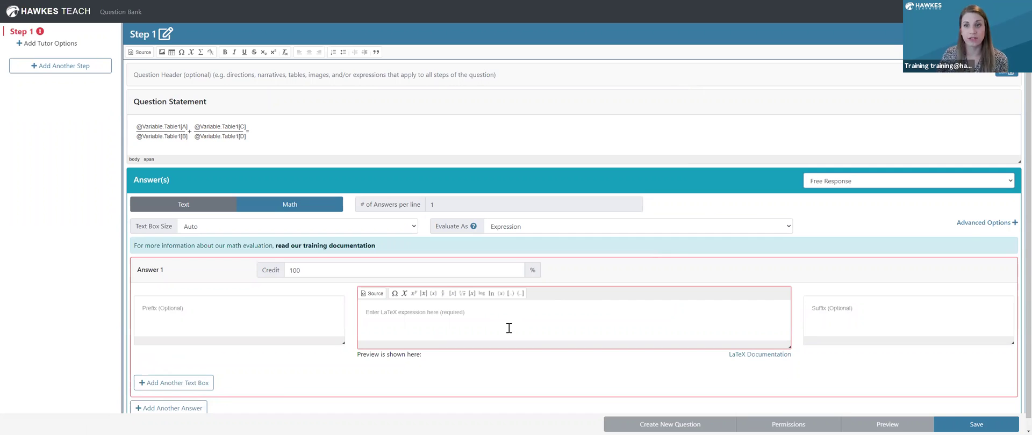
{"action": "left_click", "coordinate": [466, 314]}
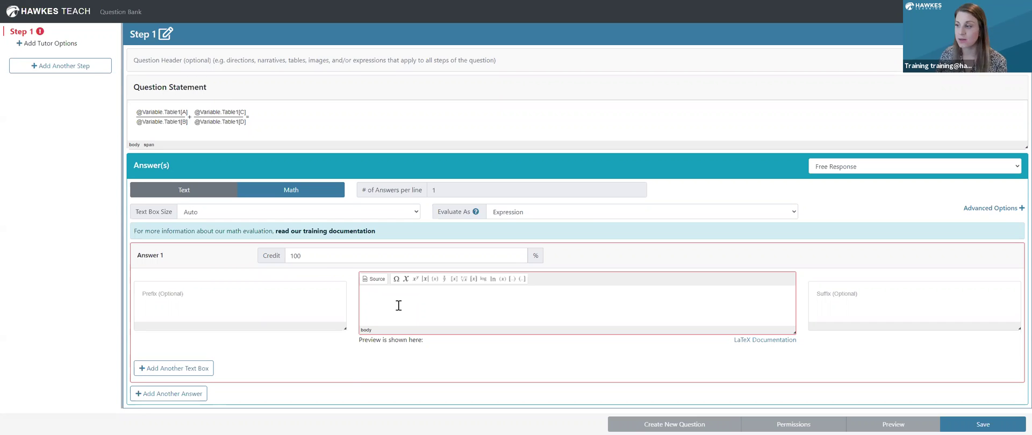
{"action": "type", "text": "1"}
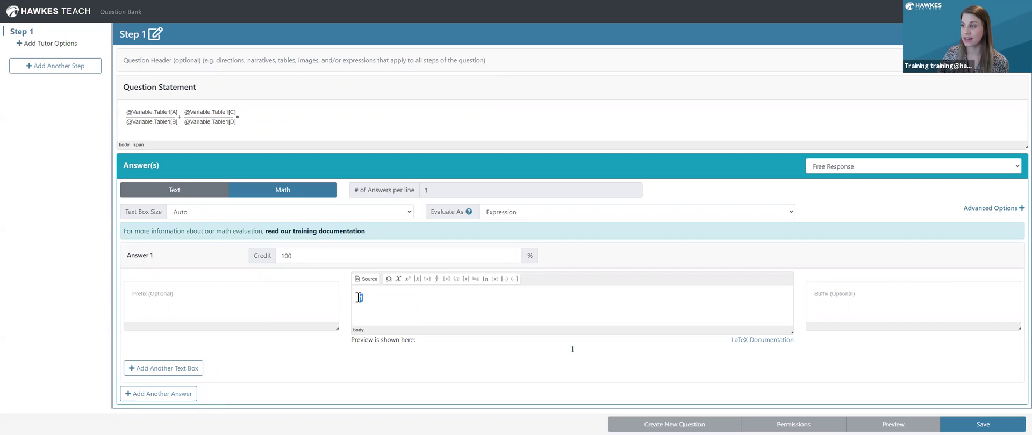
Step: Replace the 1 in the free-response answer with the variable from column E of Table1
{"action": "double_click", "coordinate": [362, 297]}
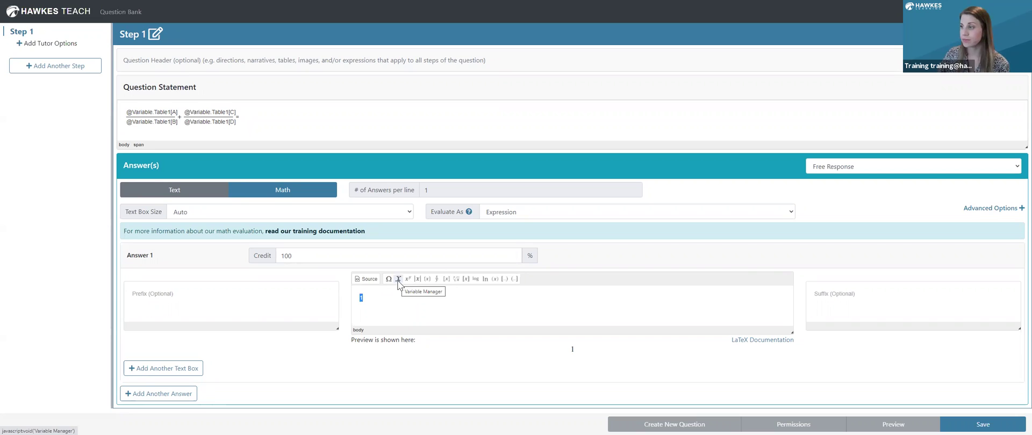
{"action": "left_click", "coordinate": [399, 280]}
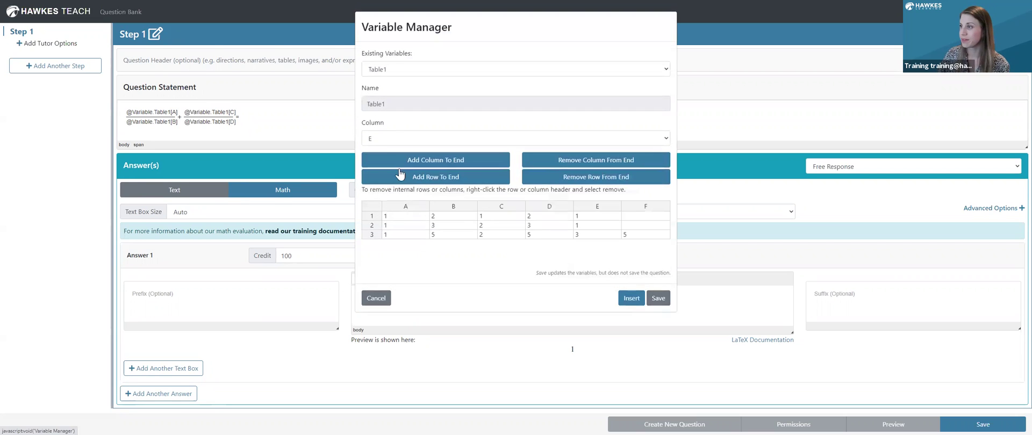
{"action": "left_click", "coordinate": [631, 298]}
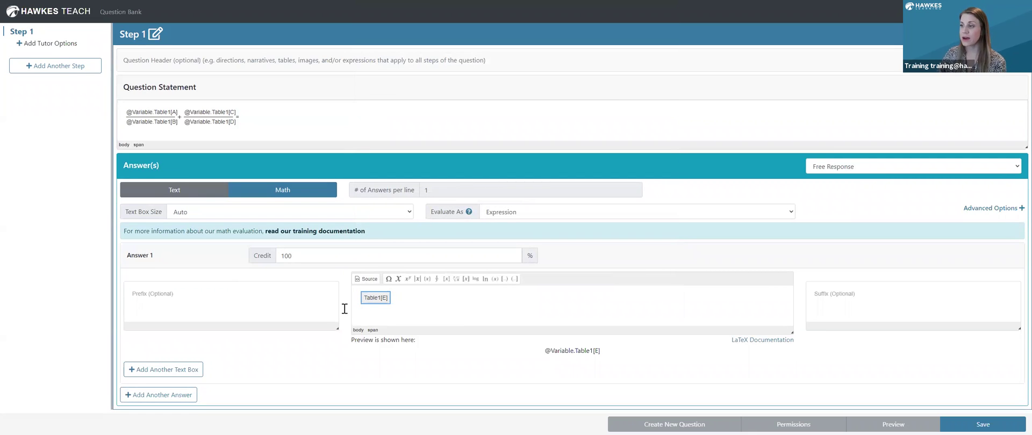
{"action": "left_click", "coordinate": [280, 307]}
{"action": "left_click", "coordinate": [887, 314]}
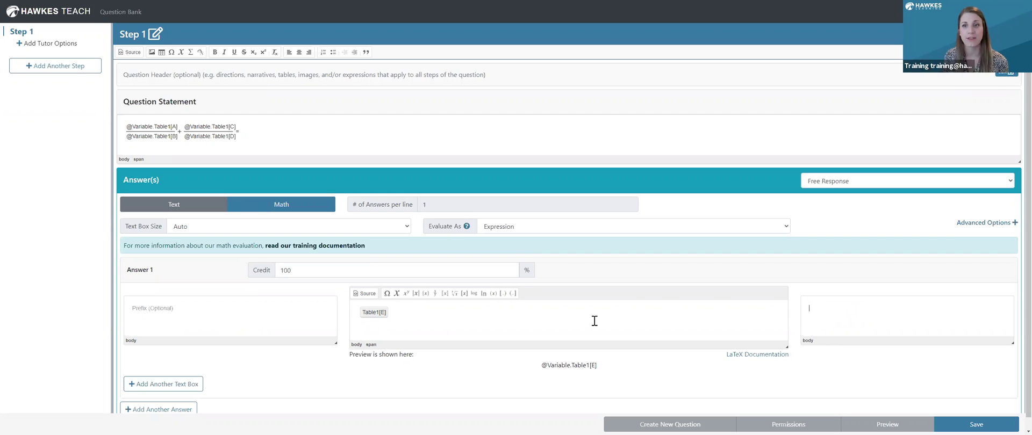
{"action": "left_click", "coordinate": [205, 313]}
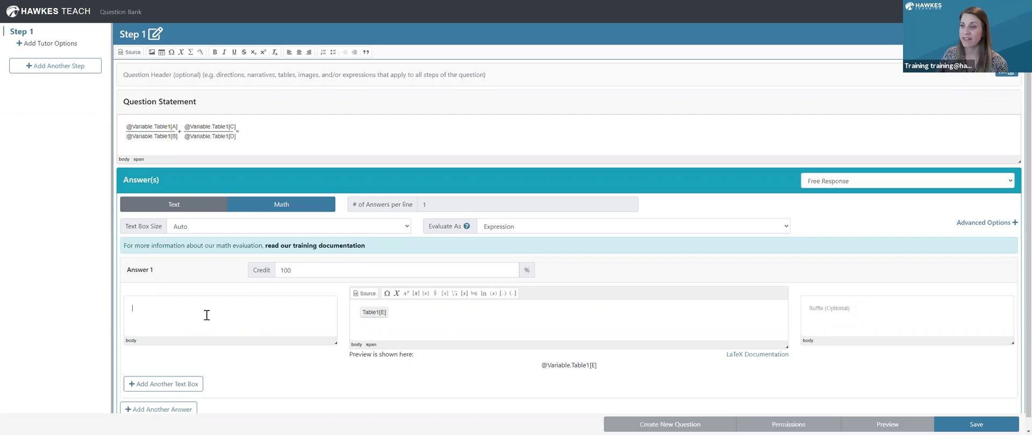
{"action": "left_click", "coordinate": [920, 323]}
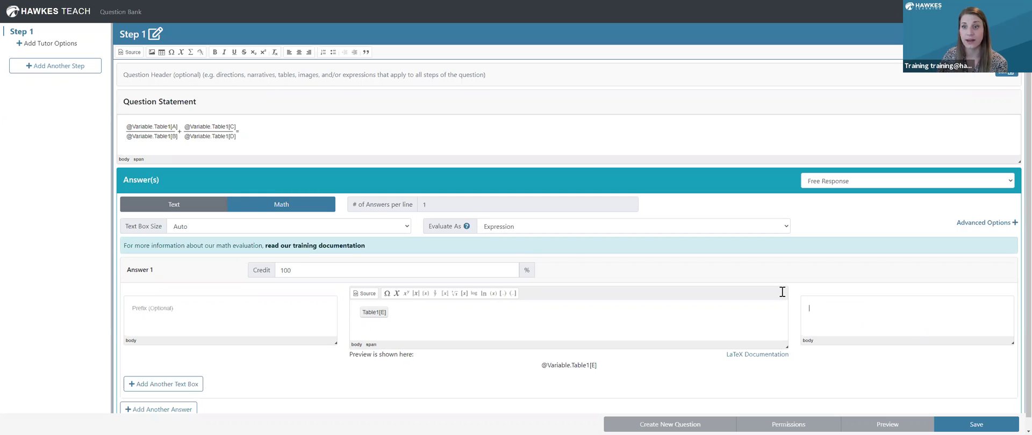
{"action": "scroll", "coordinate": [444, 284], "scroll_direction": "down", "scroll_amount": 1}
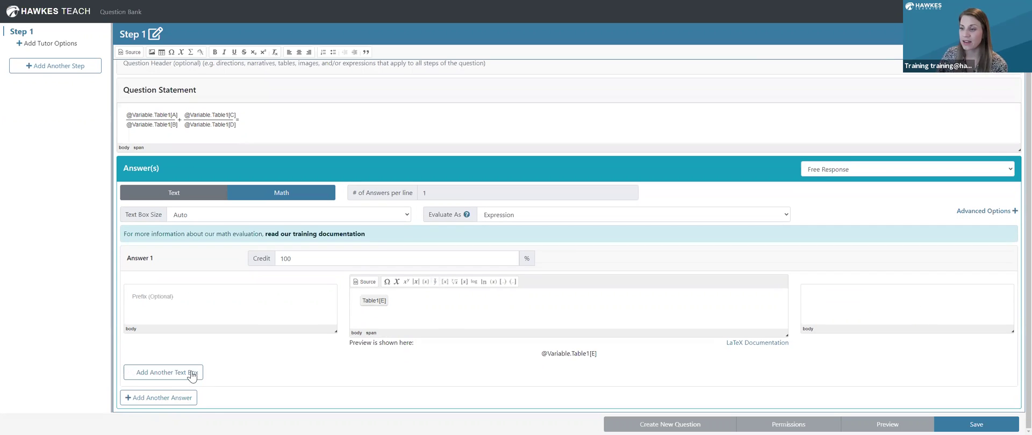
{"action": "left_click", "coordinate": [169, 379]}
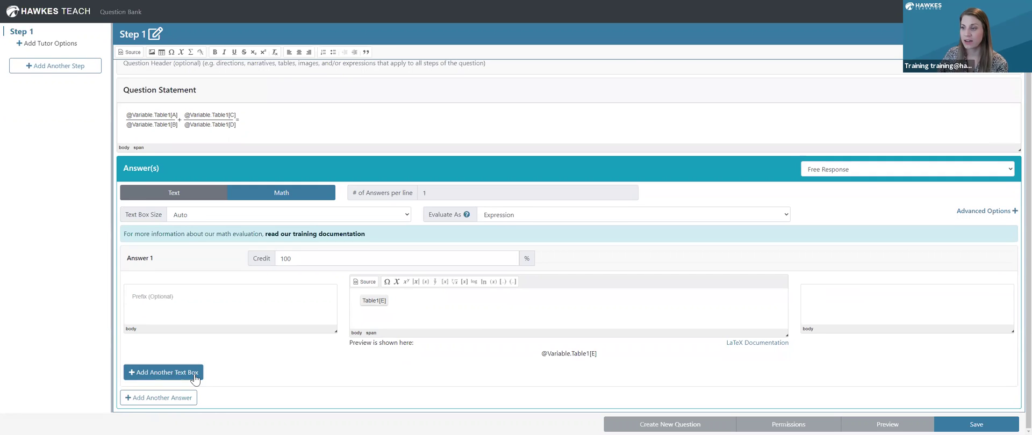
Step: Add a second text box to Answer 1 of the free-response question
{"action": "scroll", "coordinate": [239, 321], "scroll_direction": "down", "scroll_amount": 1}
{"action": "left_click", "coordinate": [225, 257]}
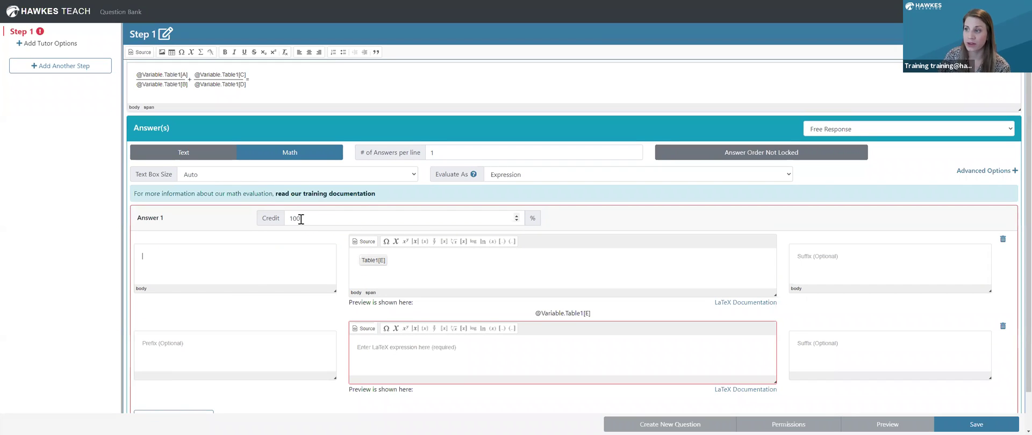
{"action": "scroll", "coordinate": [397, 231], "scroll_direction": "down", "scroll_amount": 1}
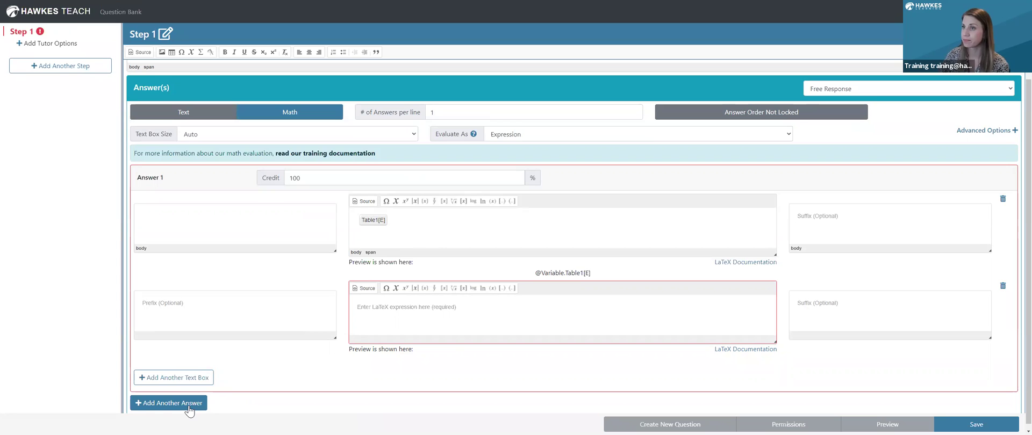
{"action": "scroll", "coordinate": [567, 269], "scroll_direction": "up", "scroll_amount": 2}
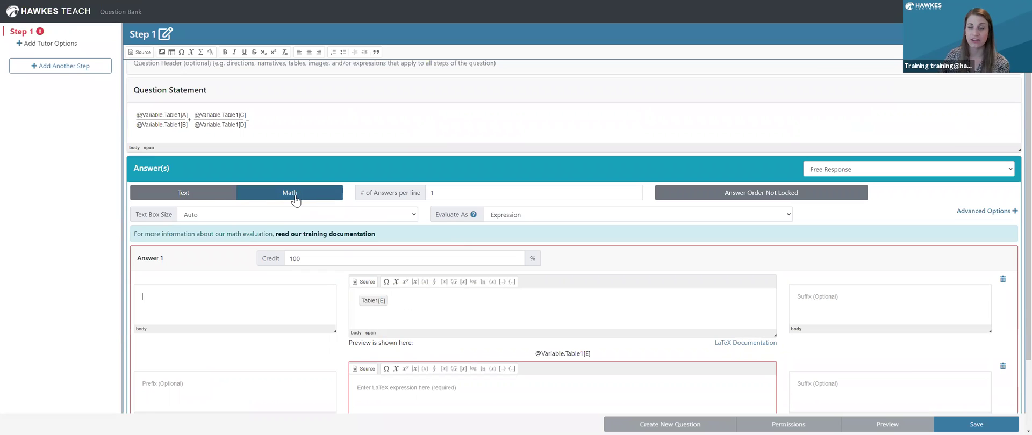
Step: Switch the answer format to Text and back to Math, and set the evaluation type to Expression
{"action": "left_click", "coordinate": [202, 197]}
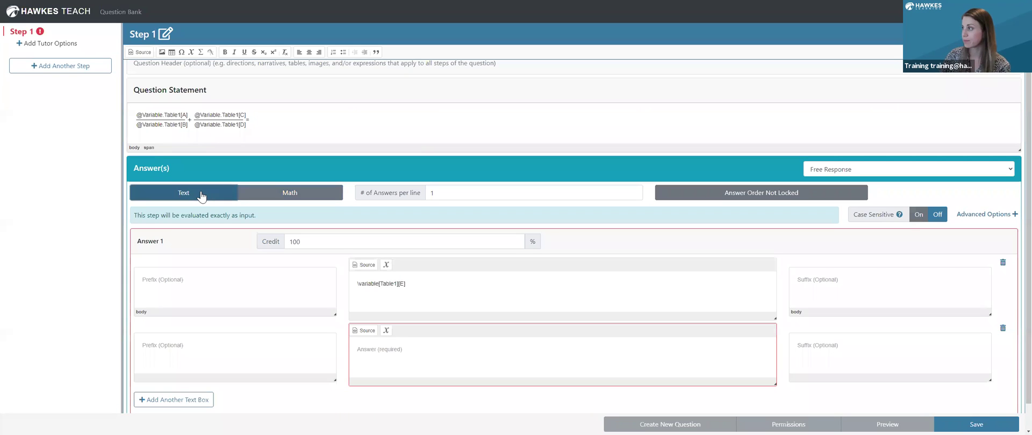
{"action": "left_click", "coordinate": [317, 195]}
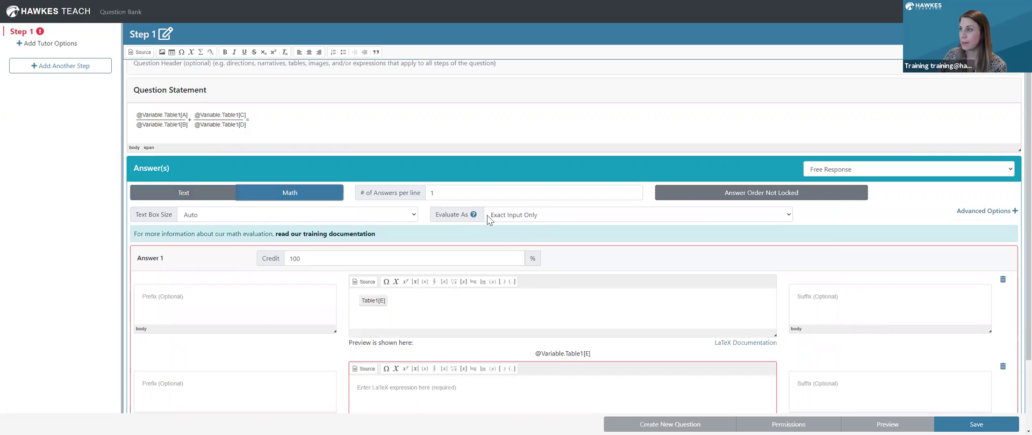
{"action": "left_click", "coordinate": [474, 214]}
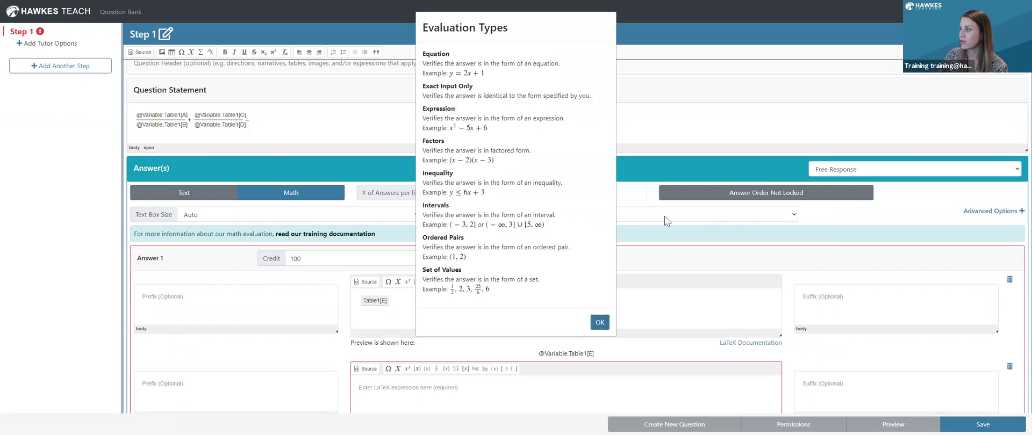
{"action": "left_click", "coordinate": [600, 323]}
{"action": "left_click", "coordinate": [593, 215]}
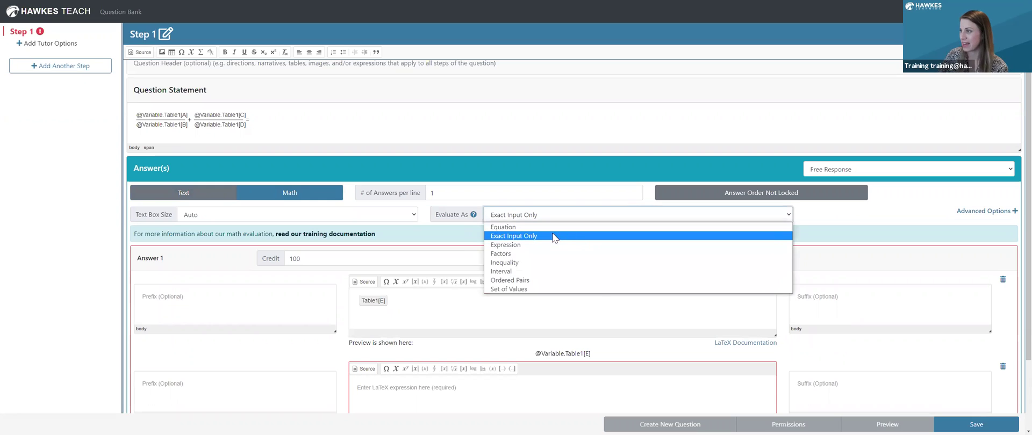
{"action": "left_click", "coordinate": [537, 246]}
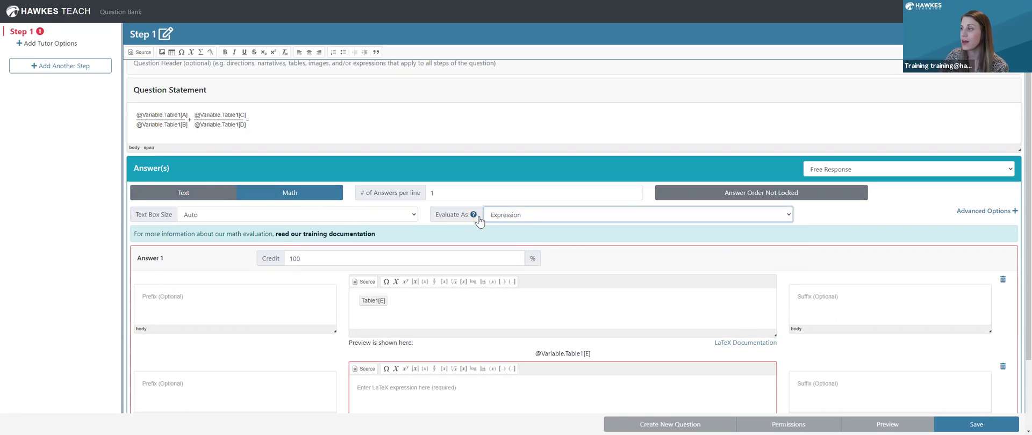
Step: Review the available evaluation types and the help descriptions with examples for each
{"action": "left_click", "coordinate": [517, 218]}
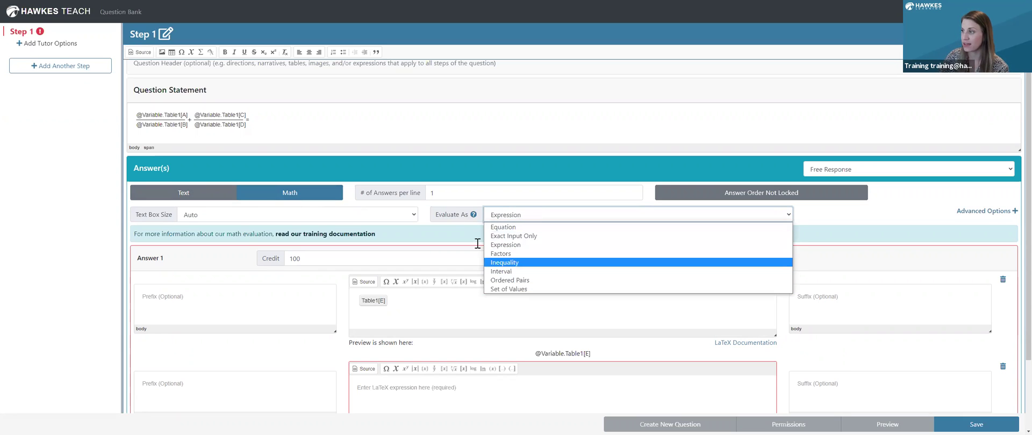
{"action": "left_click", "coordinate": [472, 222]}
{"action": "left_click", "coordinate": [473, 214]}
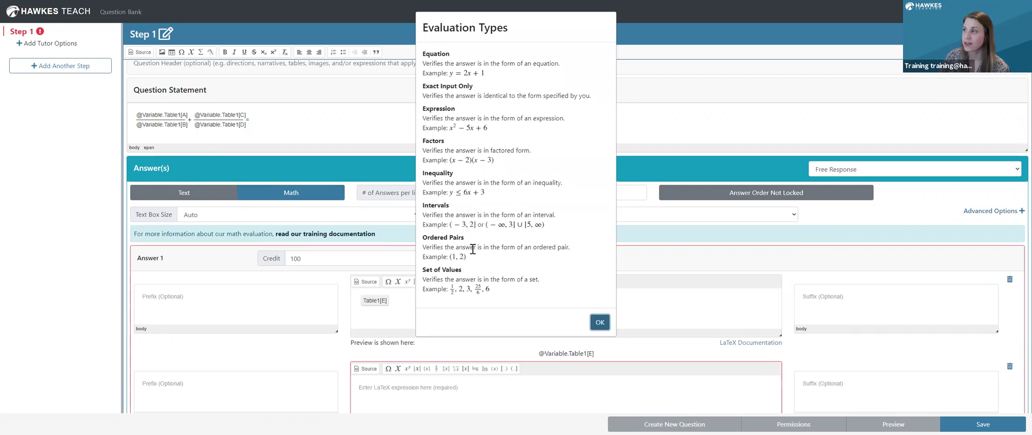
{"action": "left_click", "coordinate": [600, 323]}
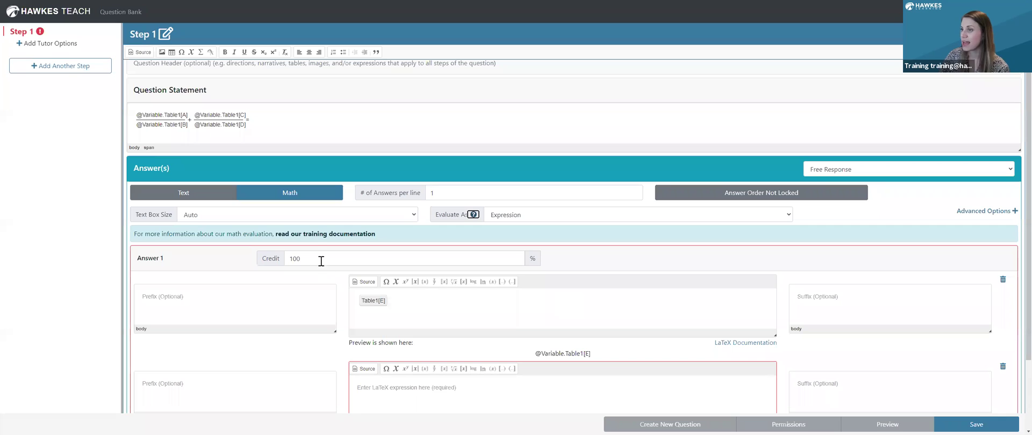
Step: Open the math evaluation training documentation, read through the evaluation type tables, and return to the question builder
{"action": "left_click", "coordinate": [323, 235]}
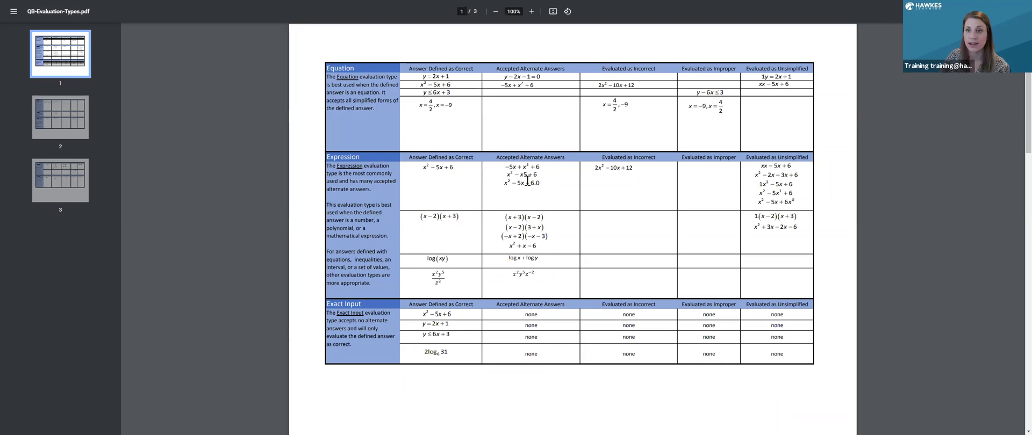
{"action": "scroll", "coordinate": [518, 155], "scroll_direction": "down", "scroll_amount": 4}
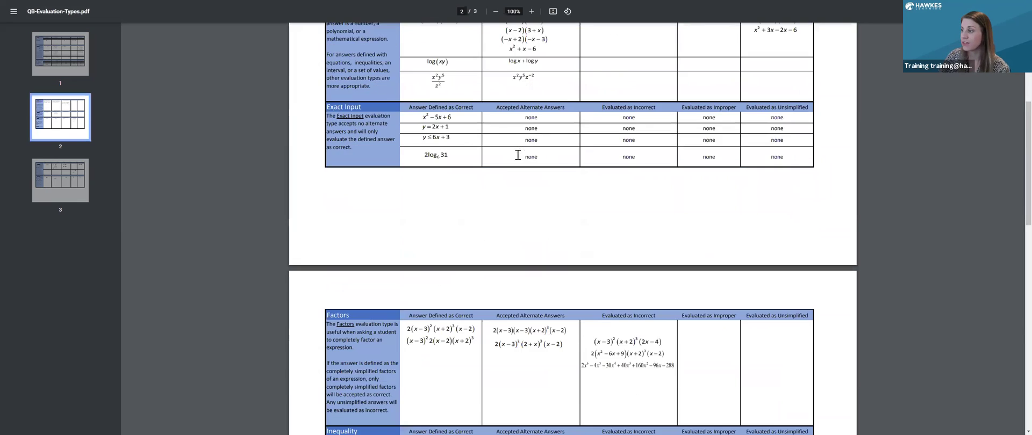
{"action": "scroll", "coordinate": [517, 155], "scroll_direction": "down", "scroll_amount": 7}
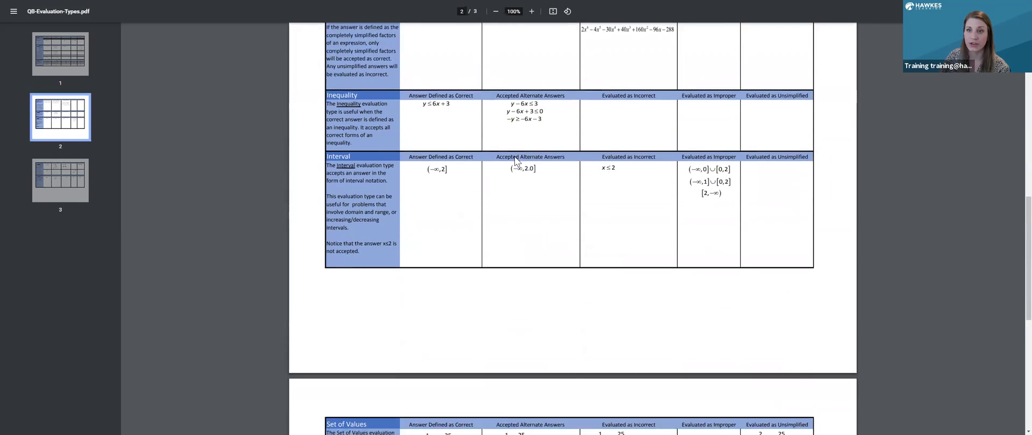
{"action": "scroll", "coordinate": [515, 157], "scroll_direction": "down", "scroll_amount": 1}
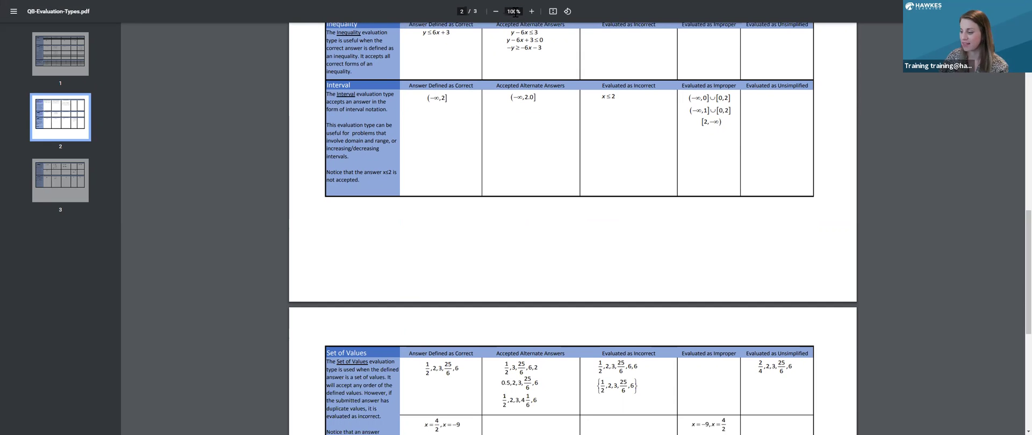
{"action": "key", "text": "F11"}
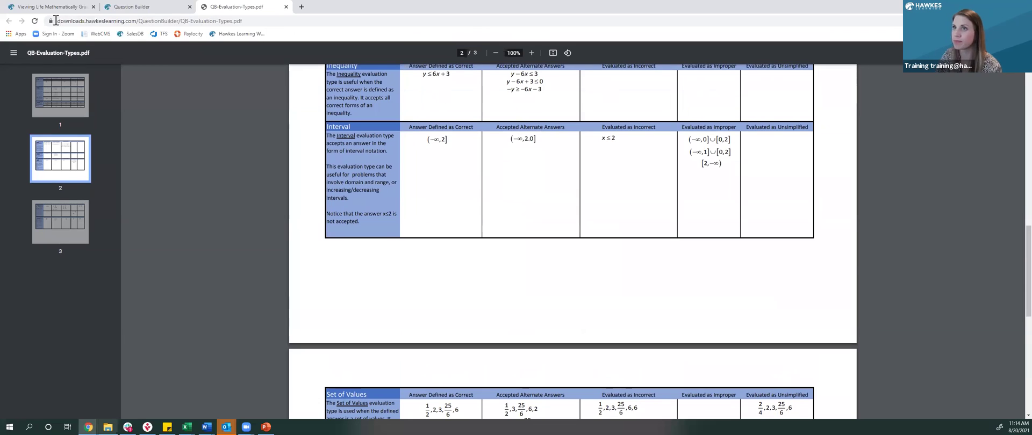
{"action": "left_click", "coordinate": [285, 7]}
{"action": "key", "text": "F11"}
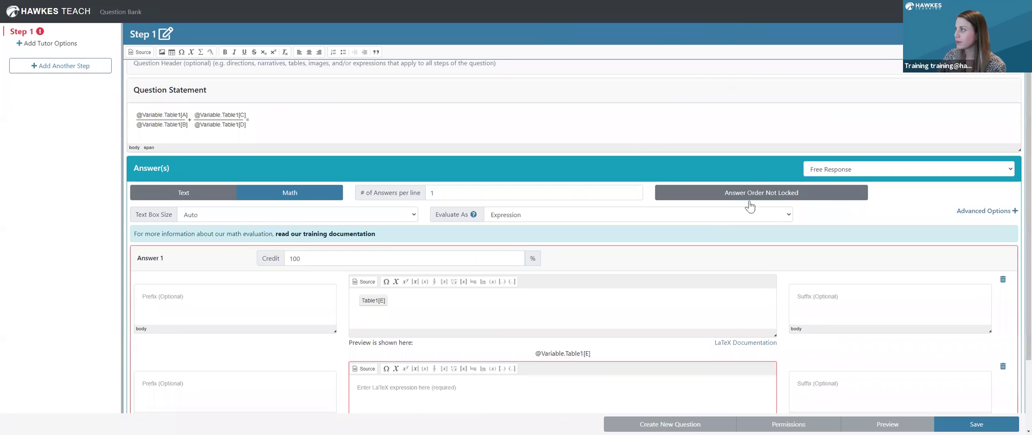
Step: Change the answer type to Open Ended, view its explanation, and switch it to Click to Select
{"action": "left_click", "coordinate": [855, 169]}
{"action": "left_click", "coordinate": [837, 200]}
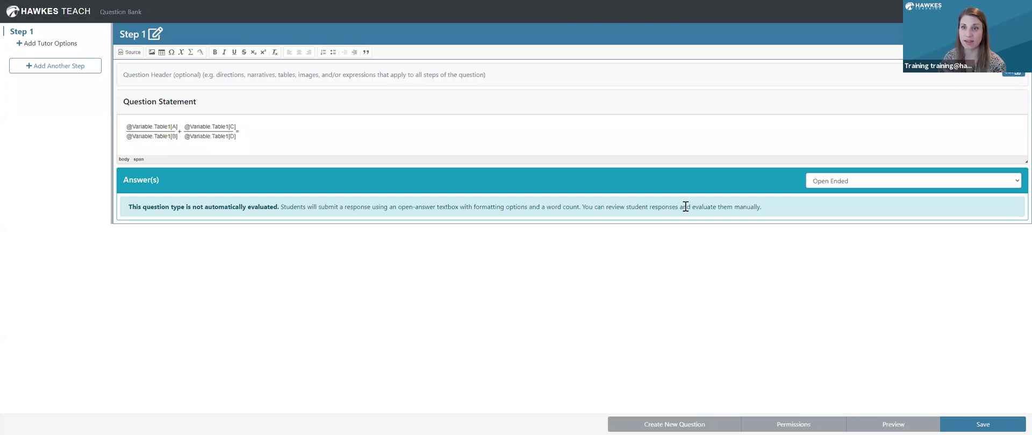
{"action": "left_click", "coordinate": [824, 188]}
{"action": "left_click", "coordinate": [829, 223]}
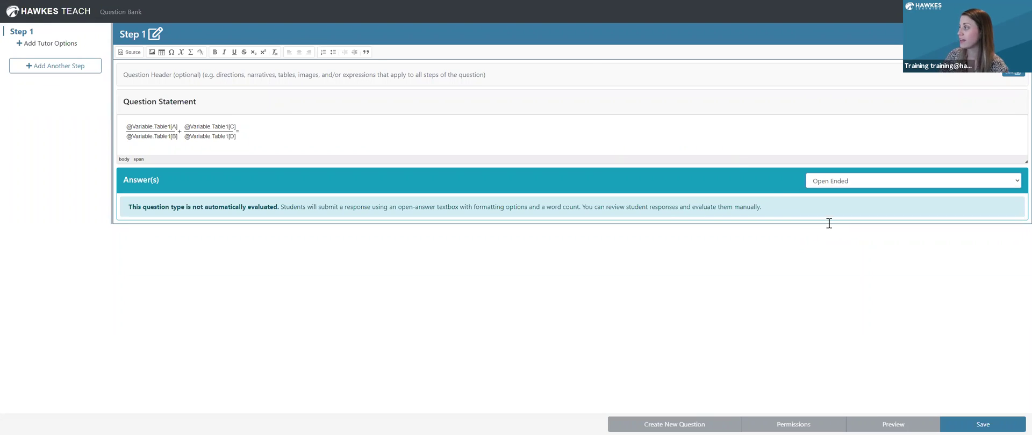
Step: Clear the fraction expression from the question statement and set the question header to "Click to select the nouns in the sentence below."
{"action": "left_click_drag", "start_coordinate": [261, 138], "coordinate": [123, 119]}
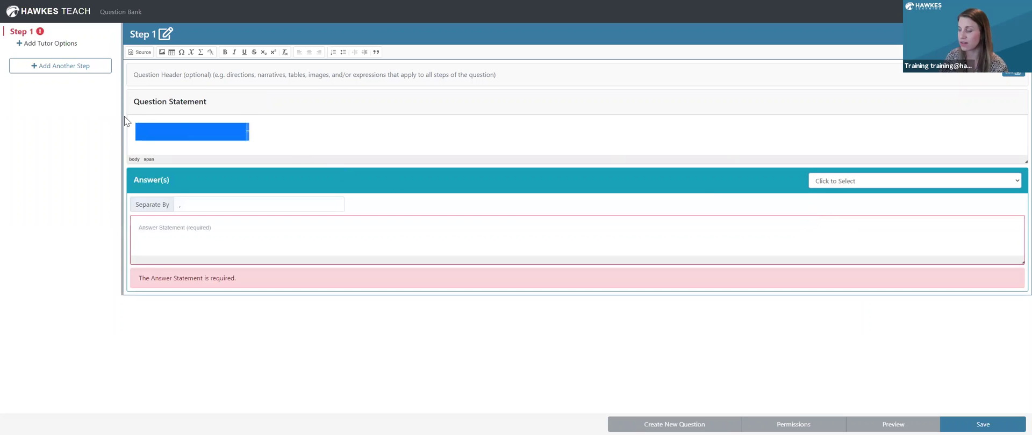
{"action": "key", "text": "BackSpace"}
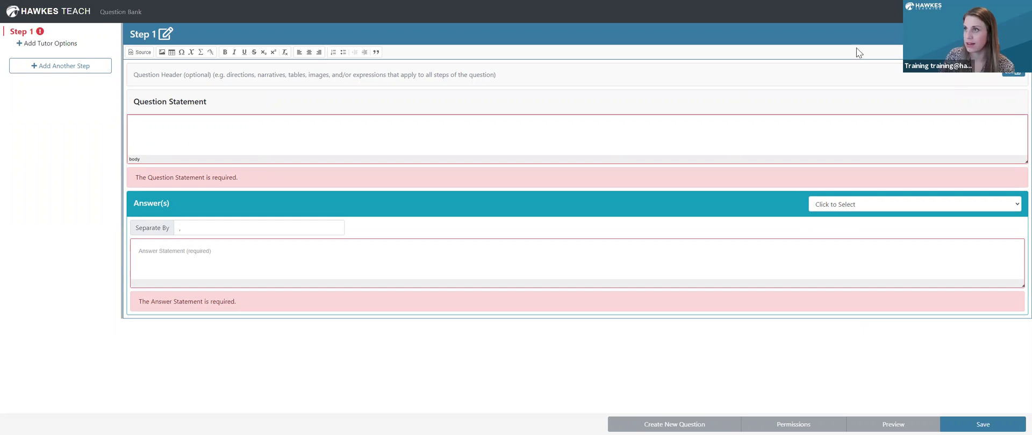
{"action": "left_click", "coordinate": [1014, 76]}
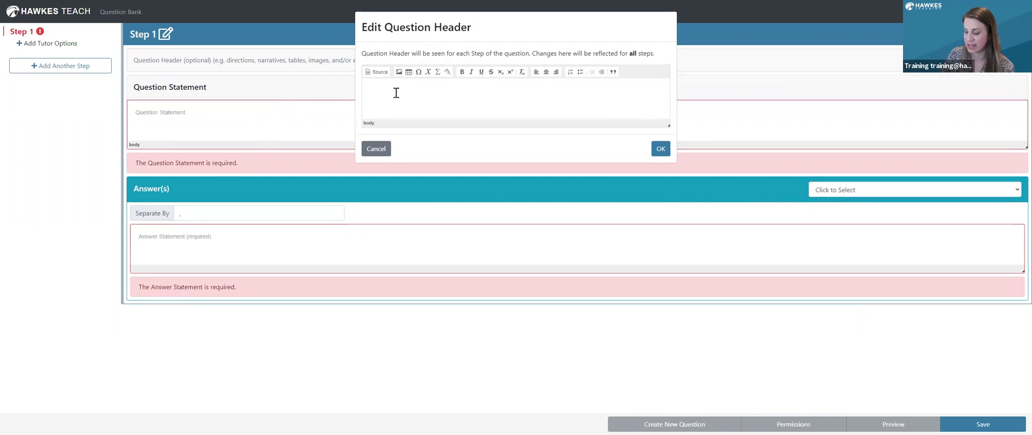
{"action": "type", "text": "Click t"}
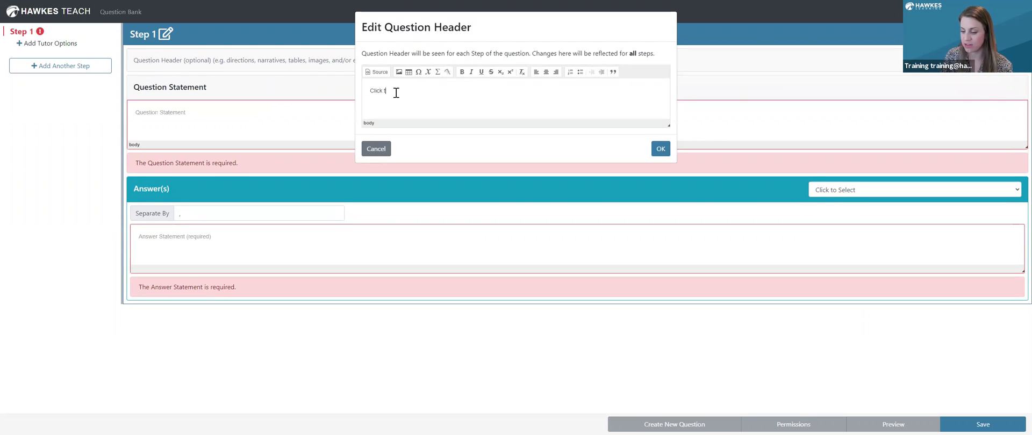
{"action": "type", "text": "o select the nouns"}
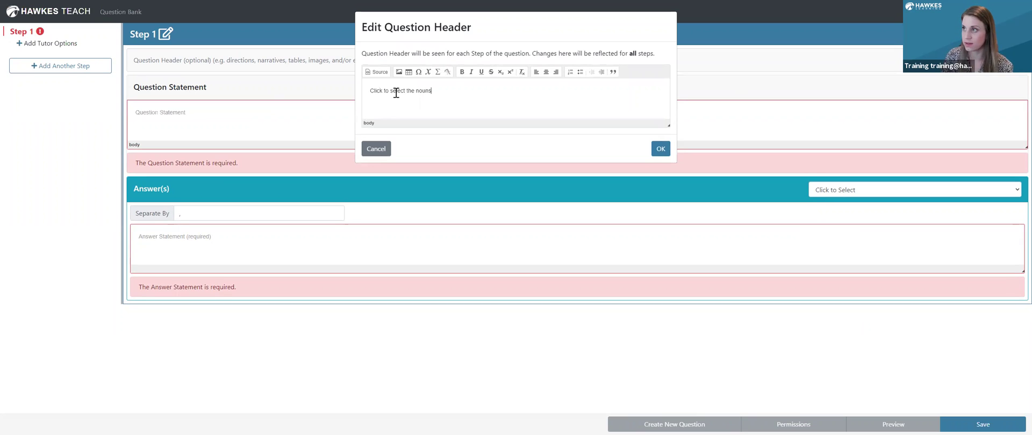
{"action": "type", "text": " in the sen"}
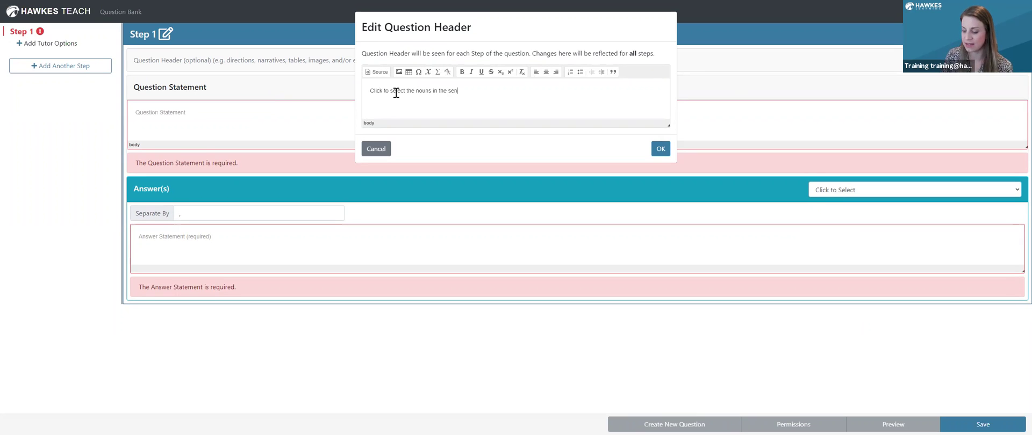
{"action": "type", "text": "tence below."}
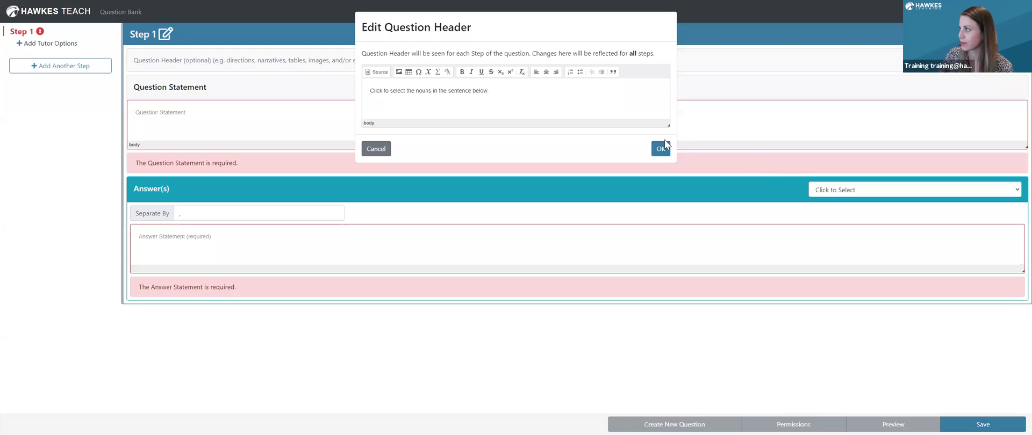
{"action": "left_click", "coordinate": [661, 147]}
Step: Enter "The pet store has cats, dogs, and fish." as the question statement
{"action": "left_click", "coordinate": [226, 122]}
{"action": "type", "text": "The pet store has"}
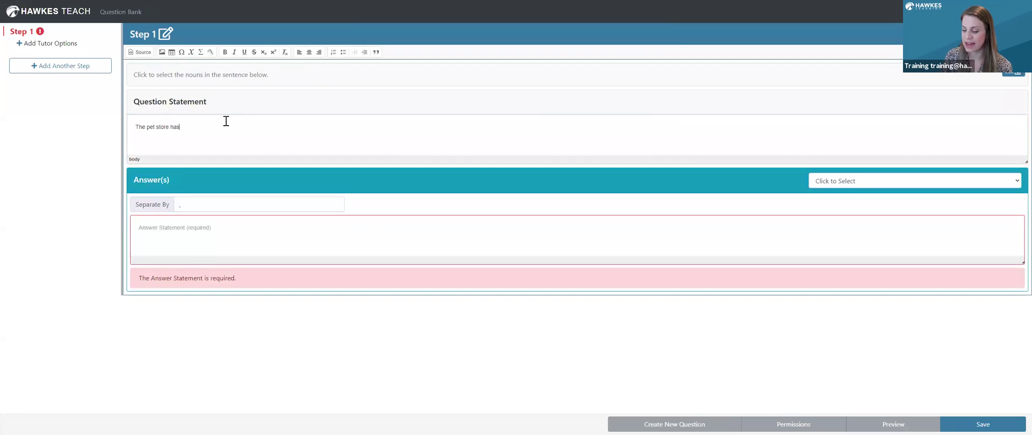
{"action": "type", "text": " cats, dogs, and fish."}
Step: Fill in the answer statement with the comma-separated options "The,pet,store,has,cats,dogs,and,fish"
{"action": "left_click", "coordinate": [211, 228]}
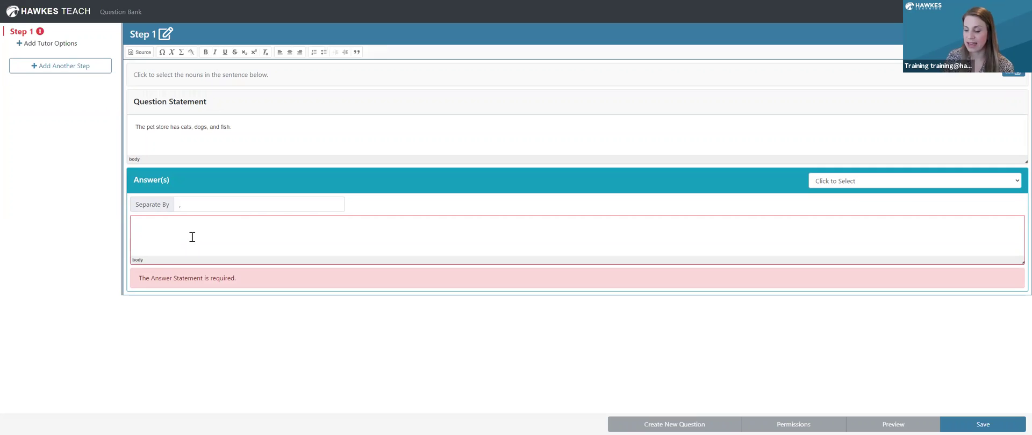
{"action": "type", "text": "The,p"}
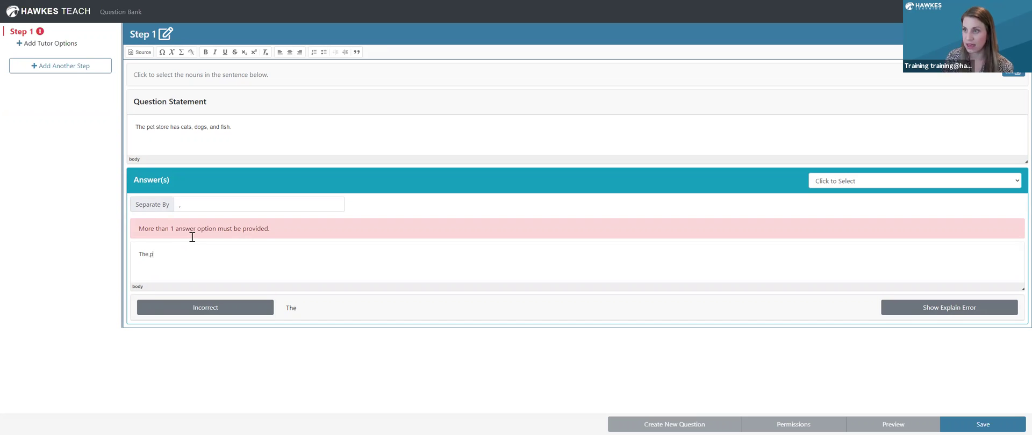
{"action": "type", "text": "et,store,has,cats,"}
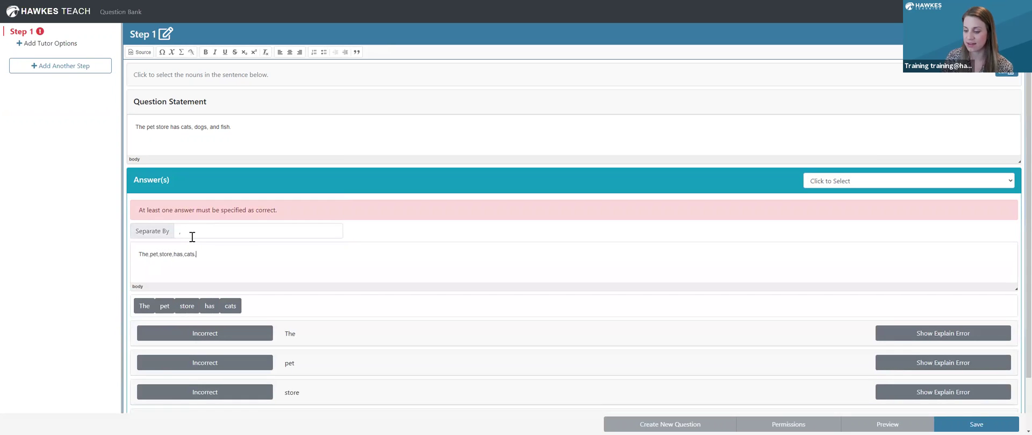
{"action": "type", "text": "dogs,and,fish"}
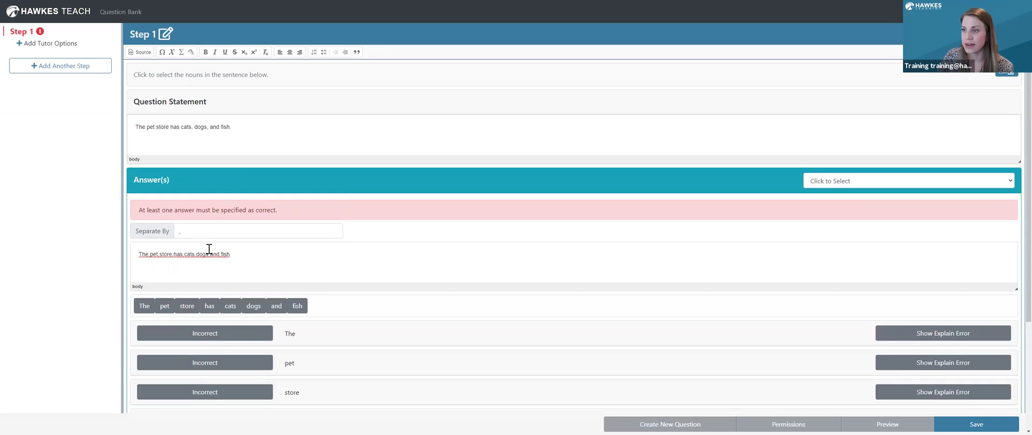
Step: Mark the options pet, store, cats, dogs and fish as correct answers
{"action": "left_click", "coordinate": [164, 309]}
{"action": "left_click", "coordinate": [176, 281]}
{"action": "left_click", "coordinate": [220, 280]}
{"action": "left_click", "coordinate": [242, 280]}
{"action": "left_click", "coordinate": [287, 280]}
{"action": "scroll", "coordinate": [291, 285], "scroll_direction": "down", "scroll_amount": 2}
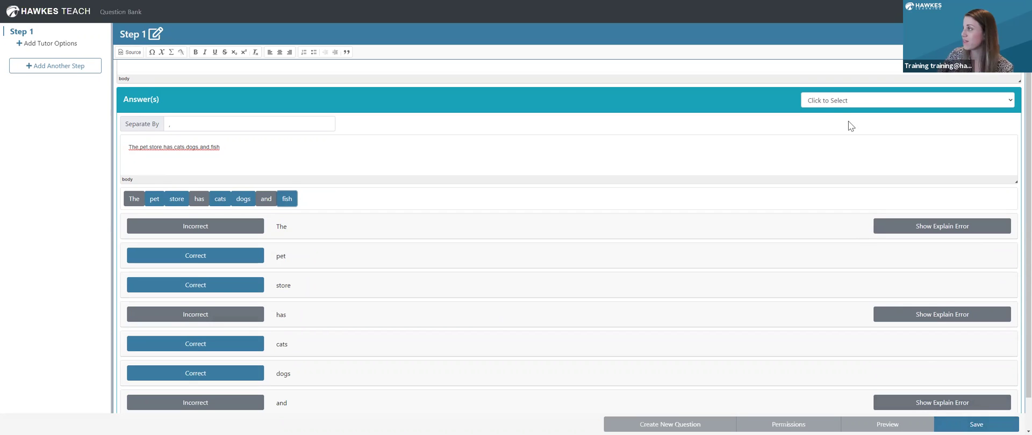
Step: Switch the answer type to Click to Insert and change the question header to "Click to insert the commas into the sentence below."
{"action": "left_click", "coordinate": [832, 103]}
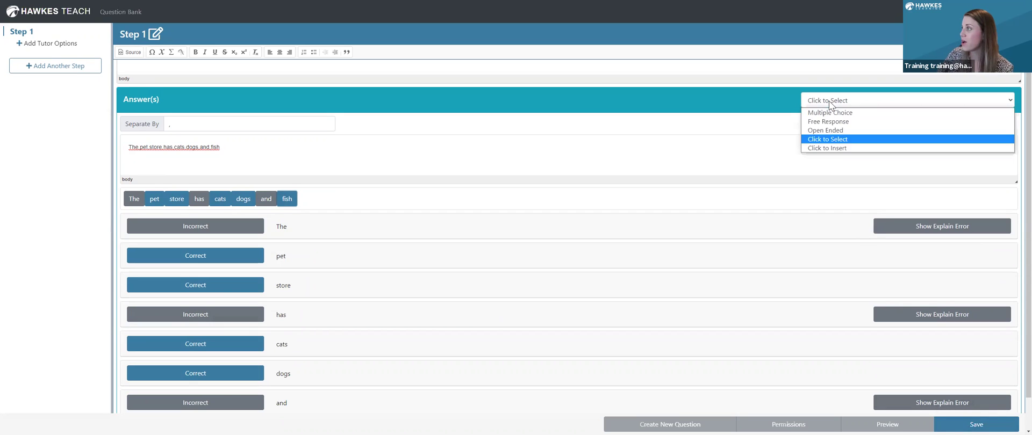
{"action": "left_click", "coordinate": [838, 149]}
{"action": "left_click", "coordinate": [1013, 73]}
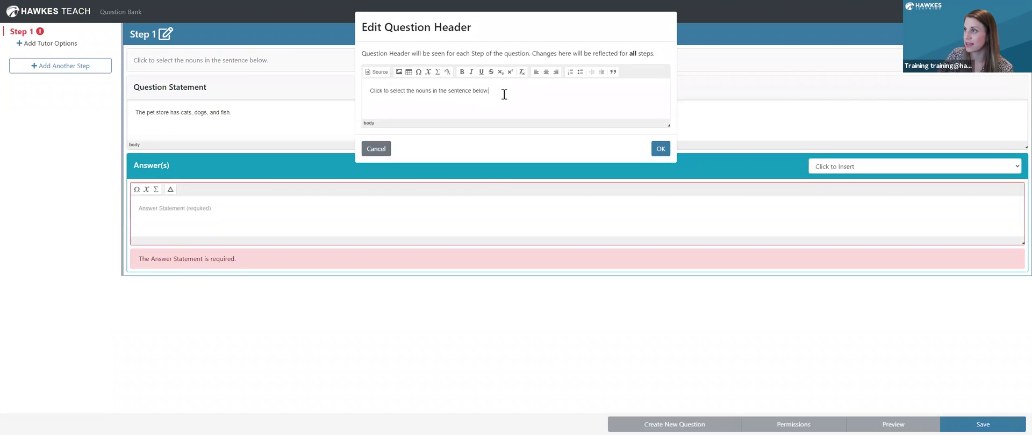
{"action": "left_click_drag", "start_coordinate": [390, 91], "coordinate": [433, 93]}
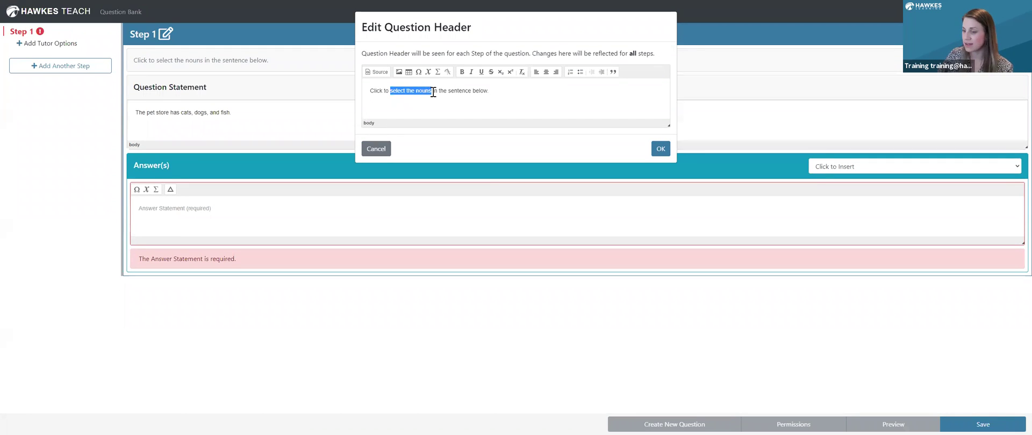
{"action": "type", "text": "insert the commas"}
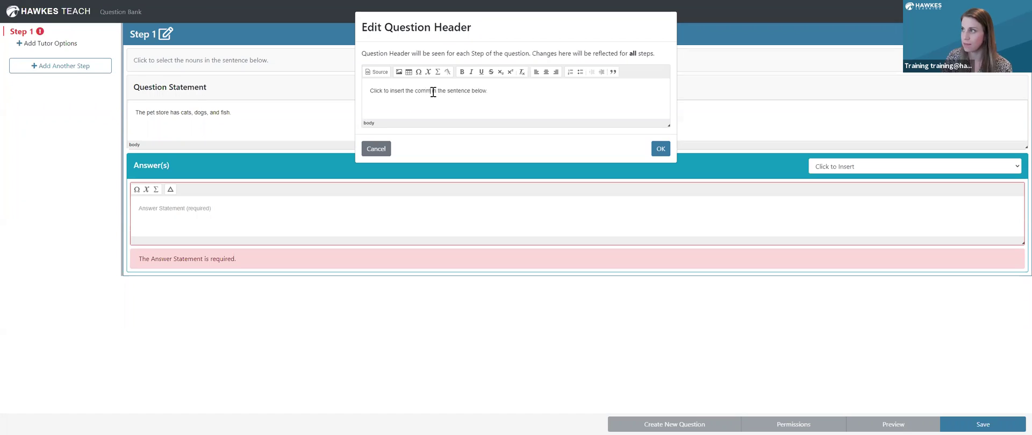
{"action": "left_click", "coordinate": [442, 91]}
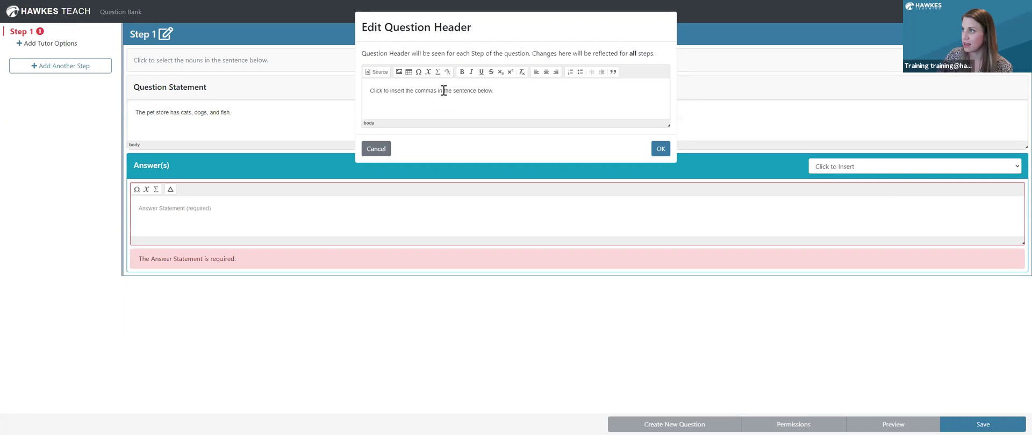
{"action": "type", "text": "to"}
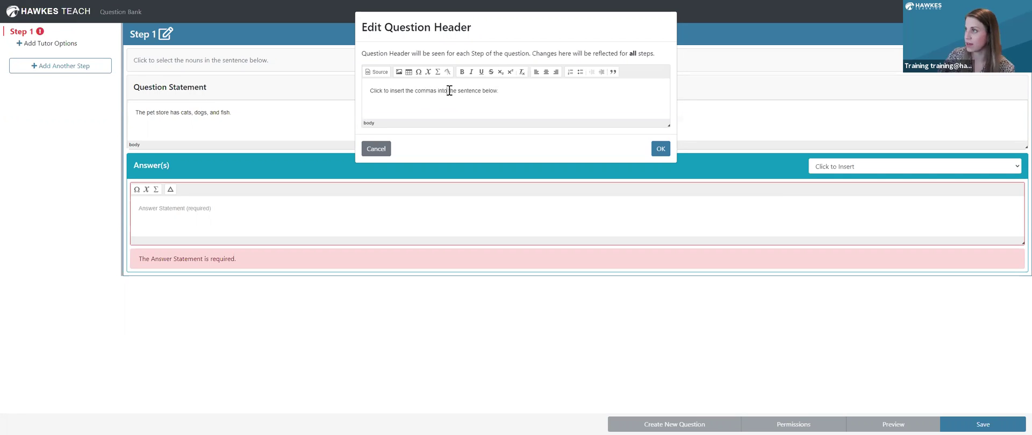
{"action": "left_click", "coordinate": [661, 149]}
Step: Enter "The pet store has cats dogs and fish." as the answer statement
{"action": "left_click", "coordinate": [276, 239]}
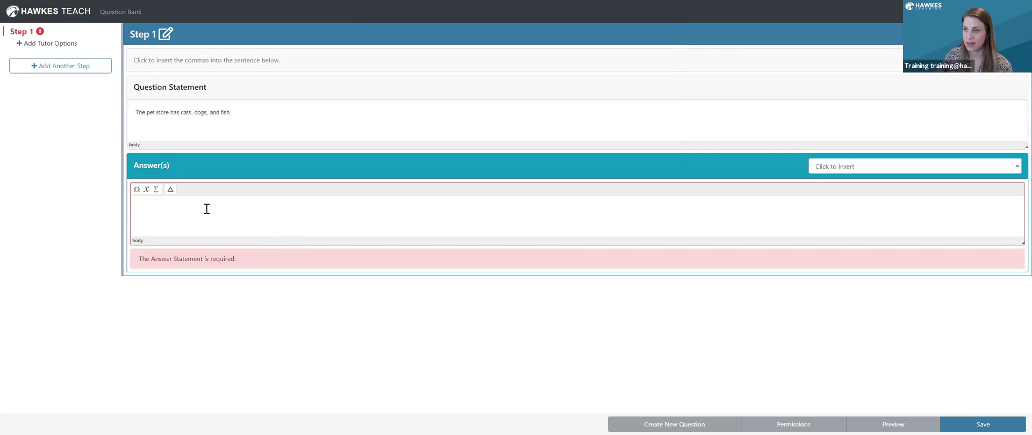
{"action": "type", "text": "The pet"}
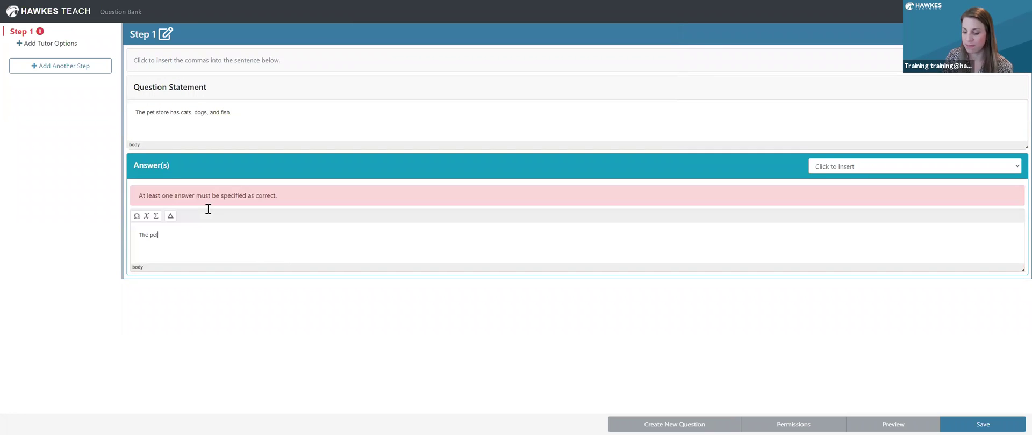
{"action": "type", "text": " store has cats dogs and fish"}
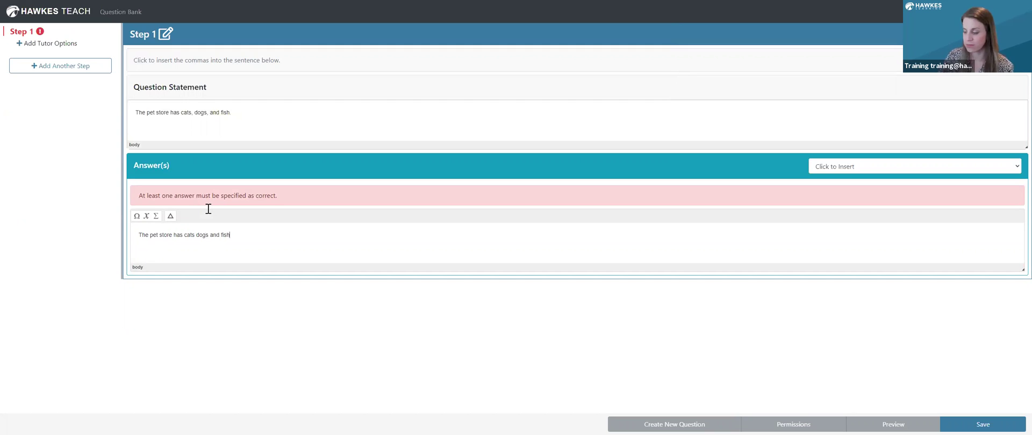
{"action": "type", "text": "."}
Step: Add insertion points to the answer statement after The, pet, store, has, cats and dogs
{"action": "left_click", "coordinate": [158, 236]}
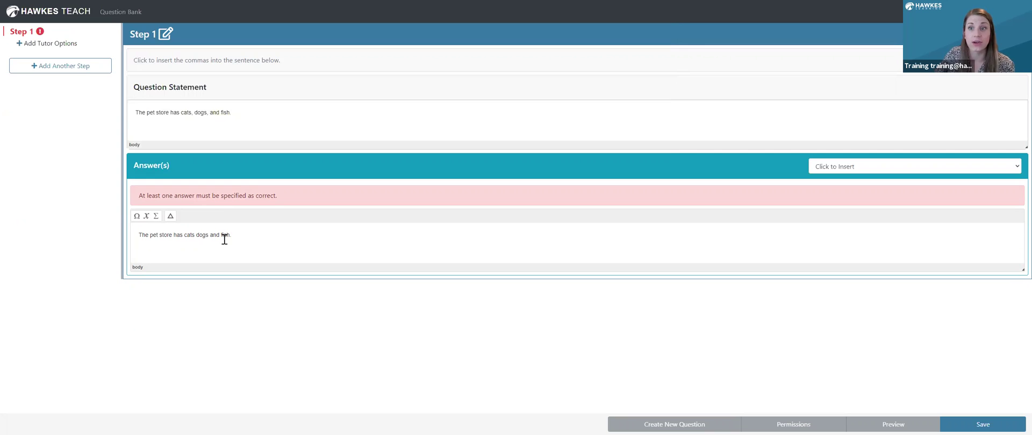
{"action": "left_click", "coordinate": [150, 236]}
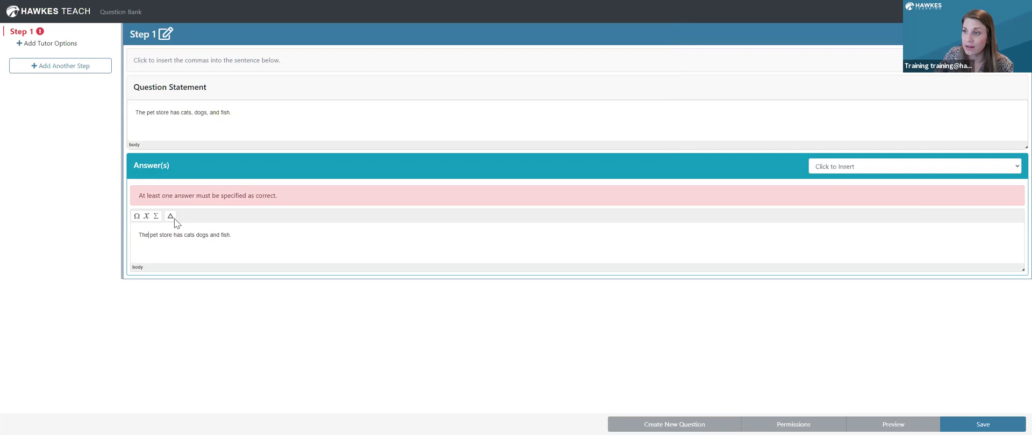
{"action": "left_click", "coordinate": [171, 215]}
{"action": "left_click", "coordinate": [166, 241]}
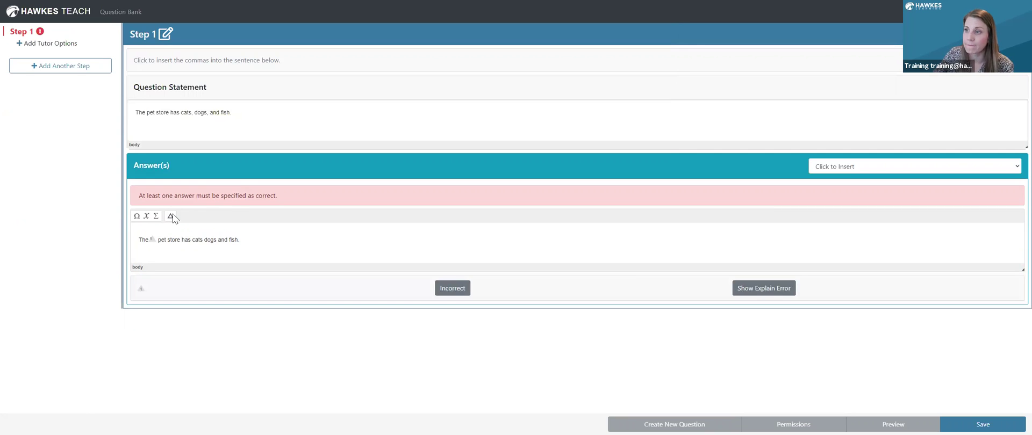
{"action": "left_click", "coordinate": [171, 216]}
{"action": "left_click", "coordinate": [170, 216]}
{"action": "left_click", "coordinate": [208, 240]}
{"action": "left_click", "coordinate": [170, 216]}
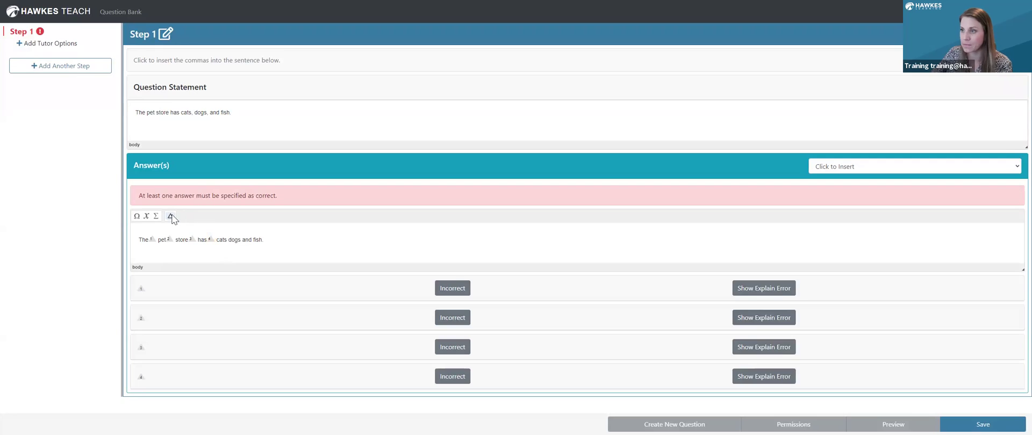
{"action": "left_click", "coordinate": [228, 240]}
{"action": "left_click", "coordinate": [170, 216]}
{"action": "left_click", "coordinate": [172, 217]}
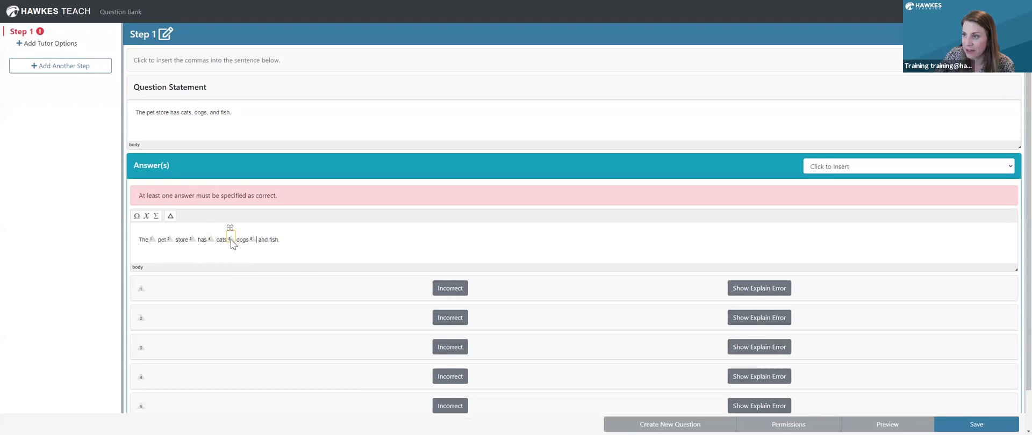
Step: Mark the insertion points after cats and dogs as correct
{"action": "scroll", "coordinate": [413, 383], "scroll_direction": "down", "scroll_amount": 1}
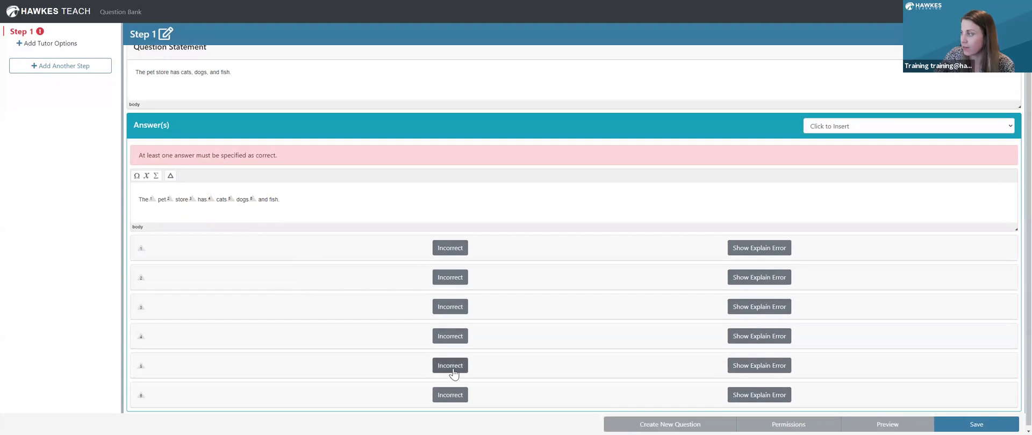
{"action": "left_click", "coordinate": [451, 366]}
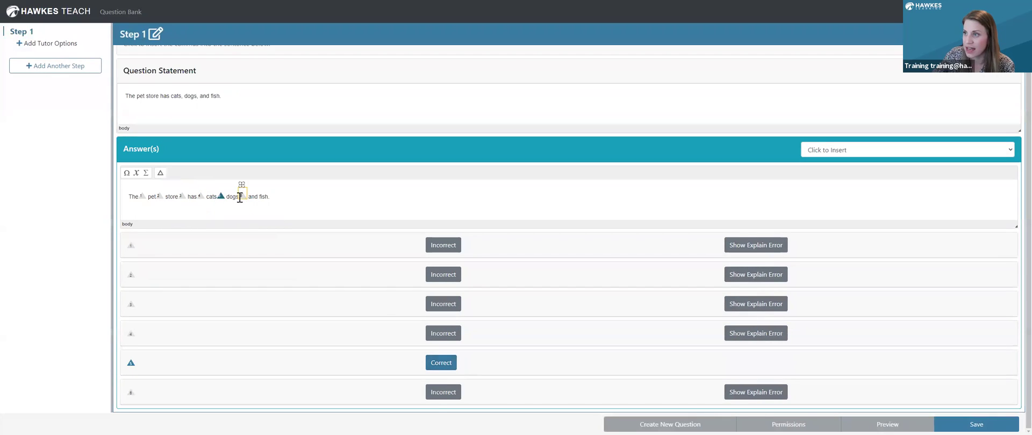
{"action": "left_click", "coordinate": [442, 394]}
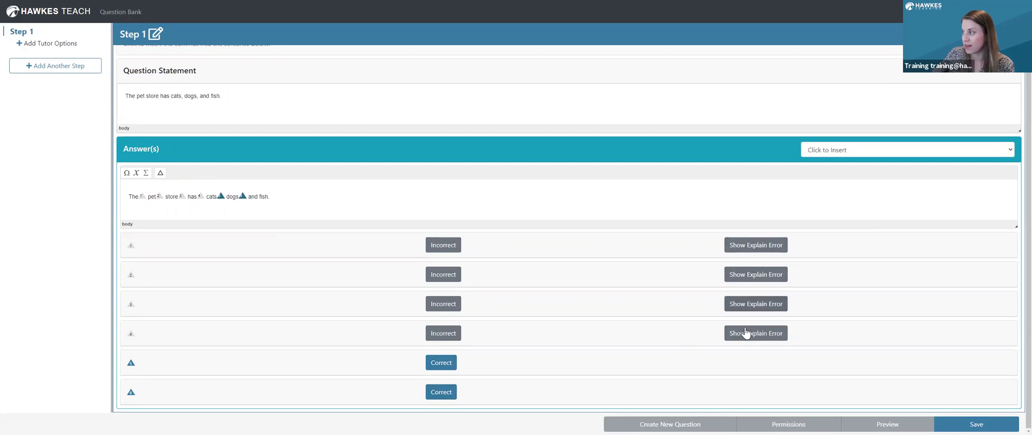
Step: Switch the answer type to Multiple Choice
{"action": "scroll", "coordinate": [419, 315], "scroll_direction": "up", "scroll_amount": 1}
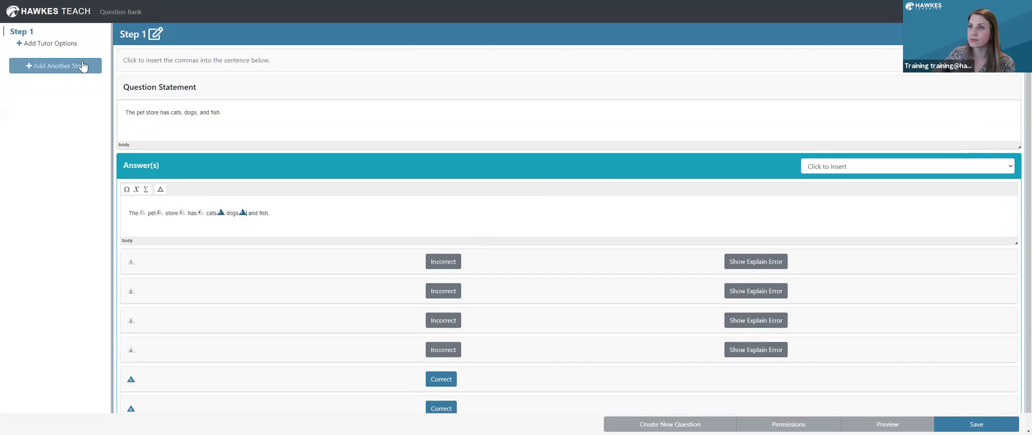
{"action": "left_click", "coordinate": [843, 166]}
{"action": "left_click", "coordinate": [833, 193]}
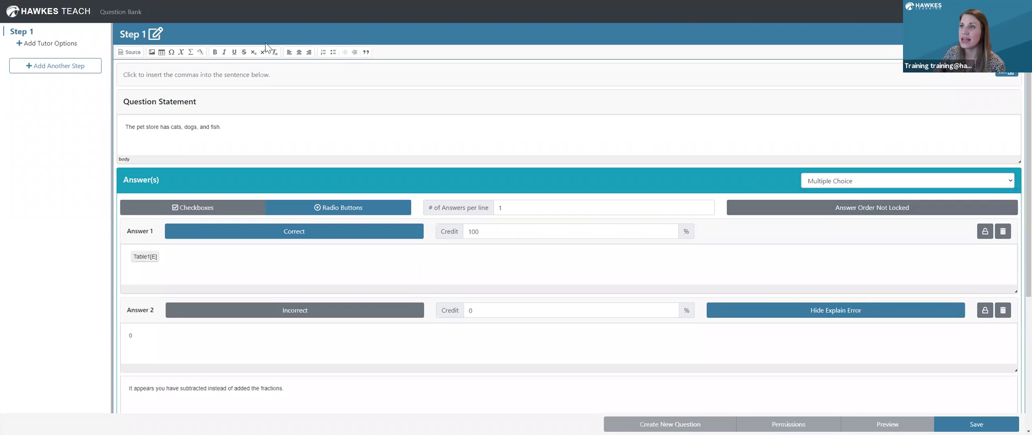
Step: Open the Graph Builder to review its available shape types, and close it without adding a graph
{"action": "left_click", "coordinate": [200, 52]}
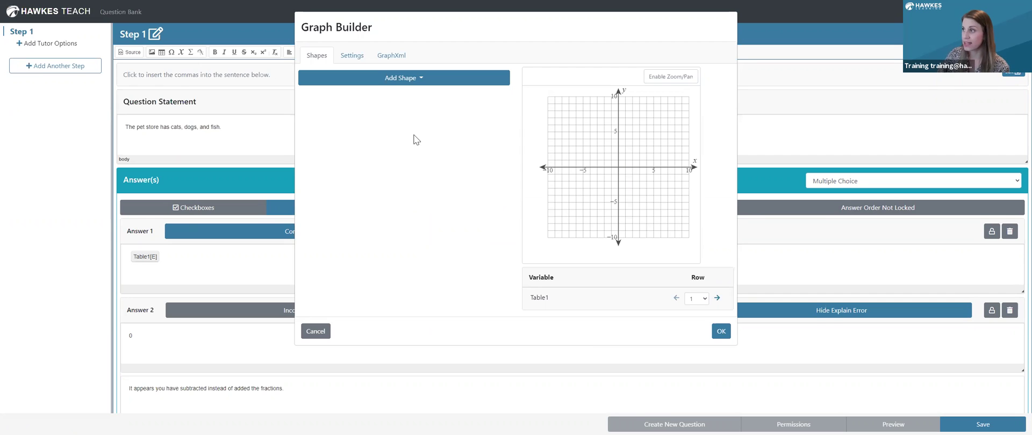
{"action": "left_click", "coordinate": [395, 82]}
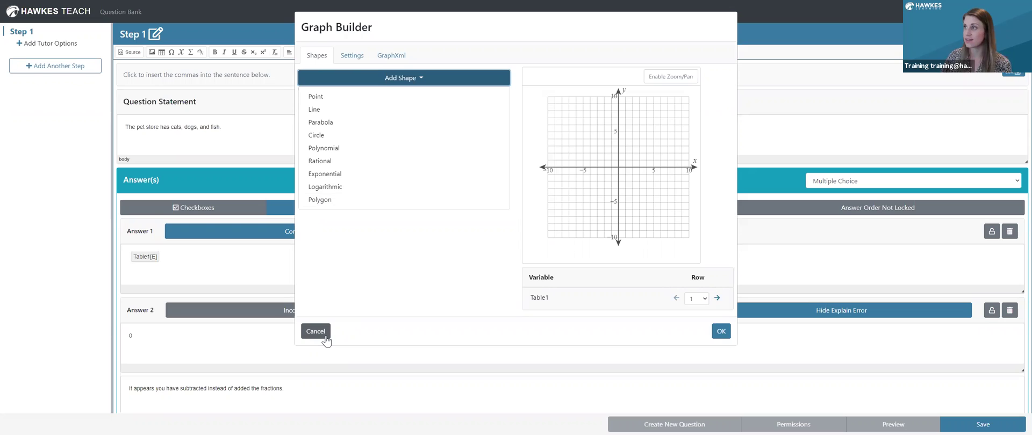
{"action": "left_click", "coordinate": [326, 336]}
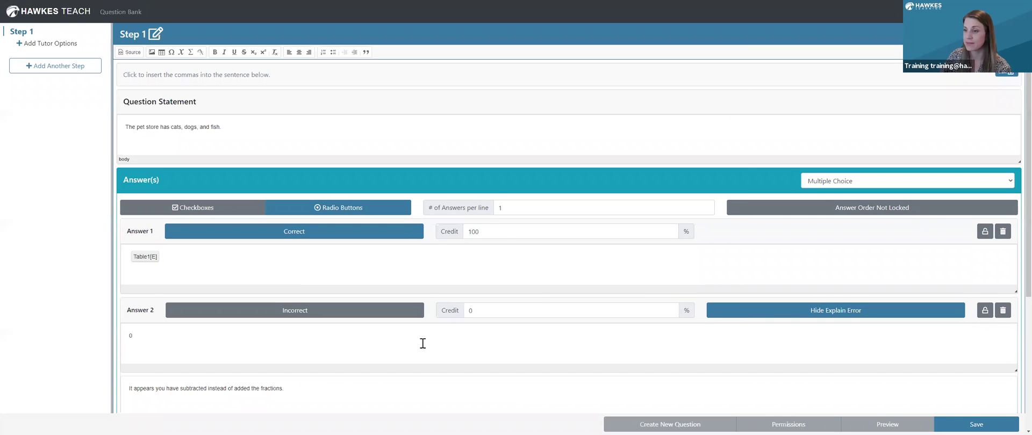
Step: Replace the content of Answer 2 with 2 and delete the extra answer choices below it
{"action": "left_click", "coordinate": [178, 350]}
{"action": "key", "text": "BackSpace"}
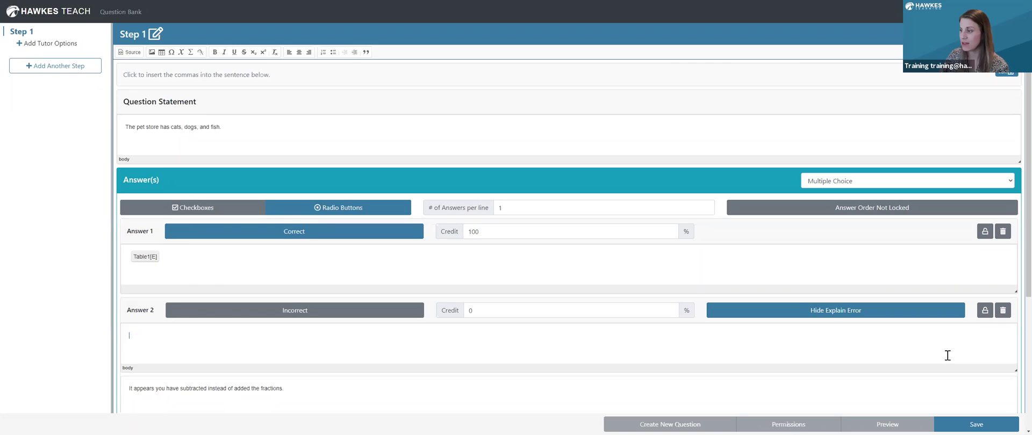
{"action": "scroll", "coordinate": [999, 338], "scroll_direction": "down", "scroll_amount": 3}
{"action": "left_click", "coordinate": [1006, 311]}
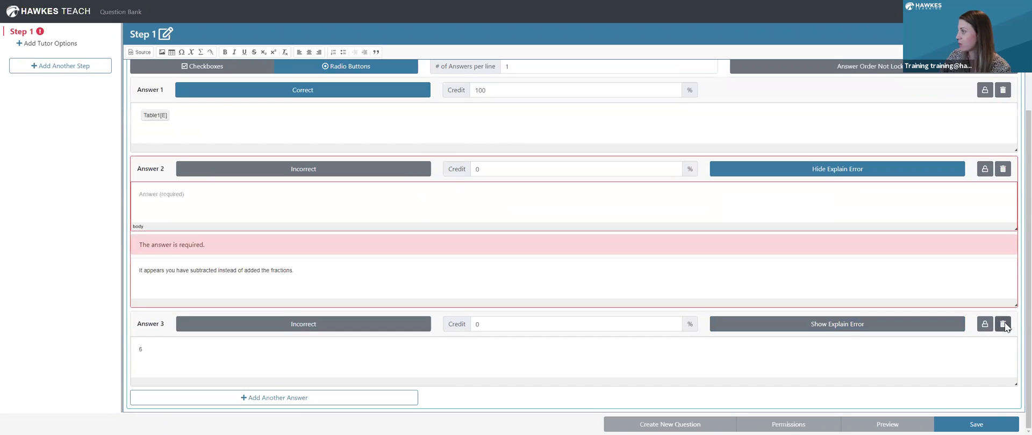
{"action": "left_click", "coordinate": [1006, 328]}
{"action": "double_click", "coordinate": [163, 195]}
{"action": "left_click", "coordinate": [295, 201]}
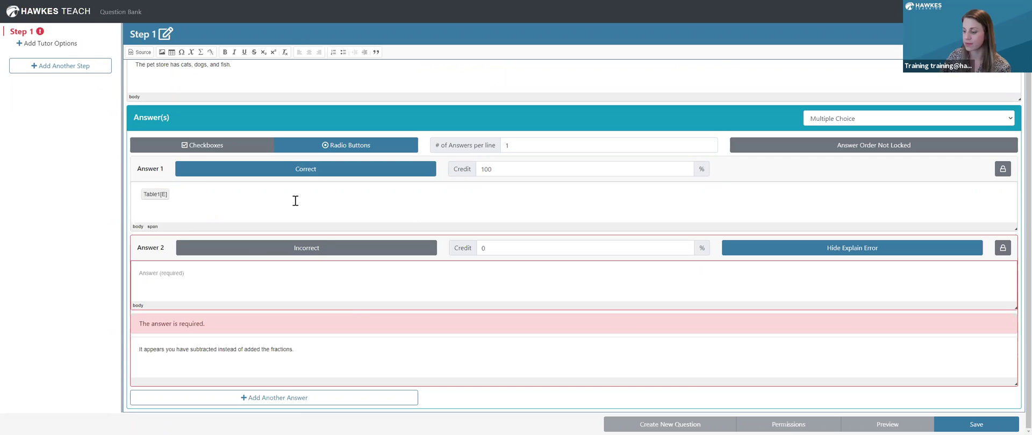
{"action": "left_click", "coordinate": [199, 273]}
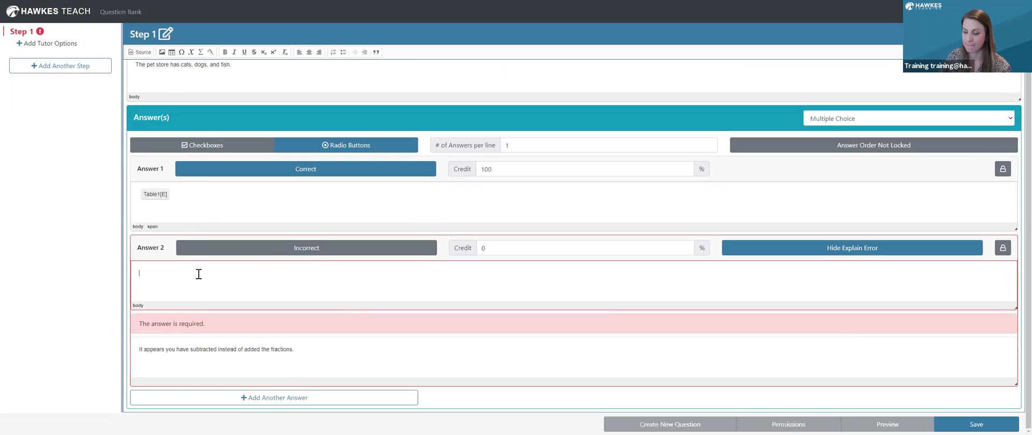
{"action": "type", "text": "2"}
Step: Save the question with the name "Nouns" and Low Difficulty
{"action": "left_click", "coordinate": [954, 424]}
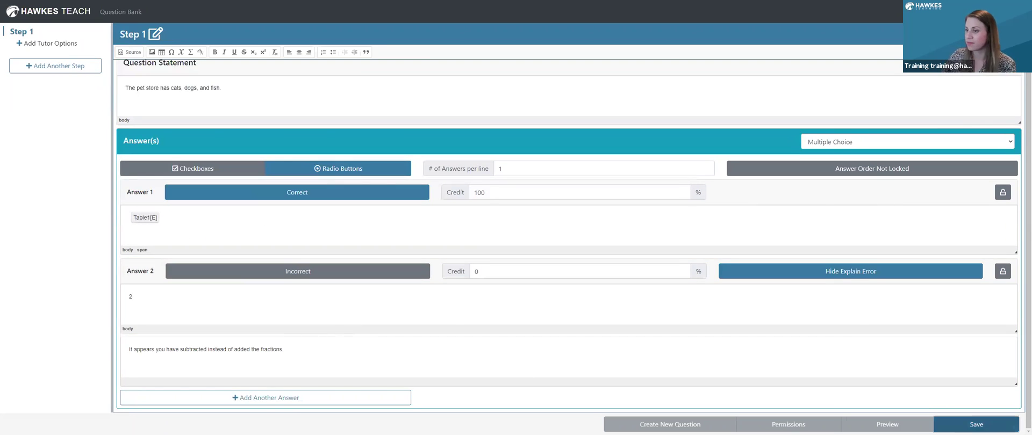
{"action": "left_click", "coordinate": [450, 53]}
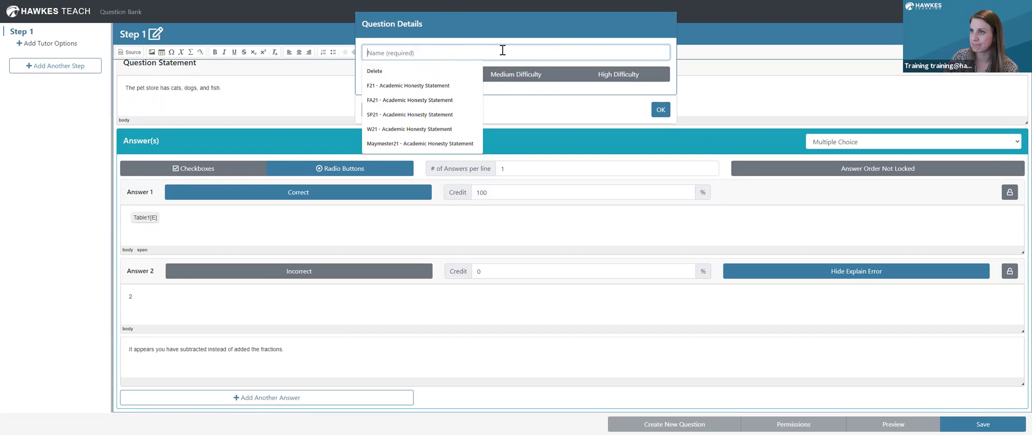
{"action": "type", "text": "Nouns"}
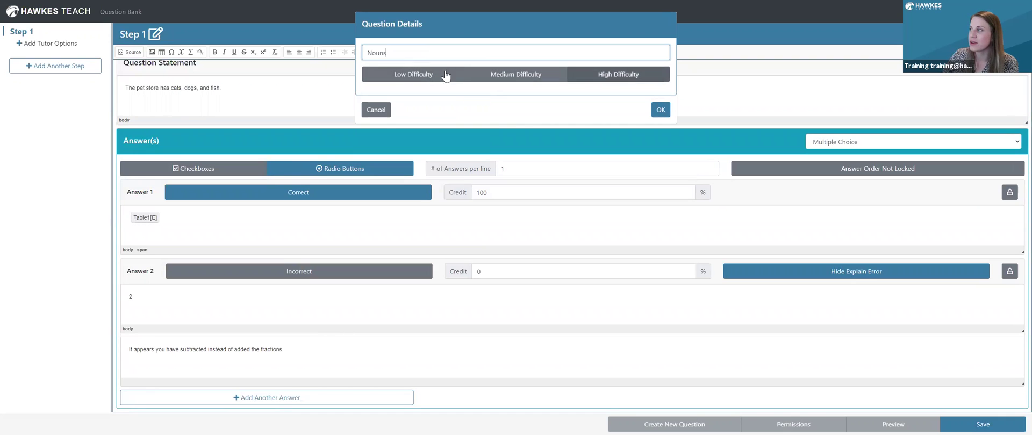
{"action": "left_click", "coordinate": [418, 74]}
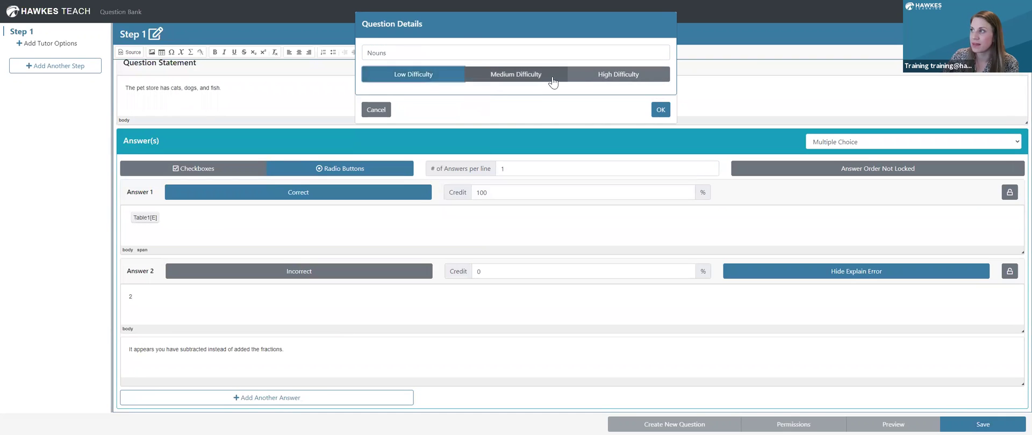
{"action": "left_click", "coordinate": [660, 110]}
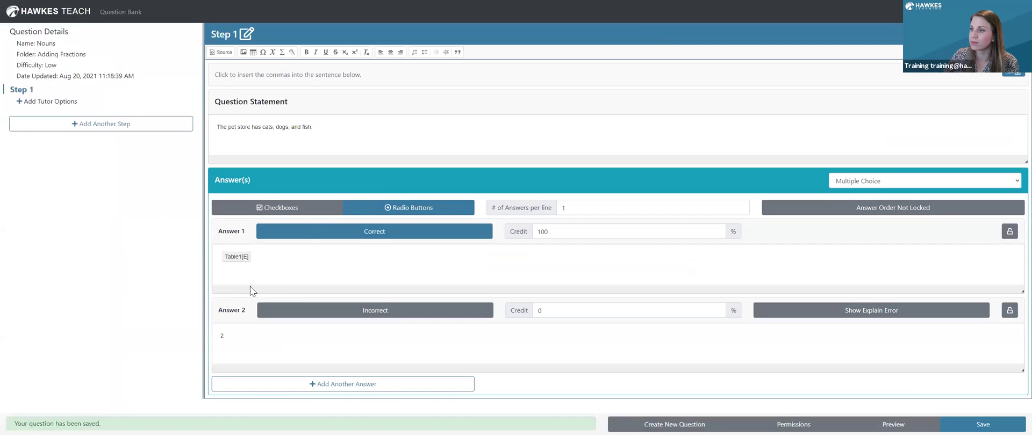
Step: Switch the answer choices to checkboxes and select the table variable in Answer 1
{"action": "left_click", "coordinate": [306, 211]}
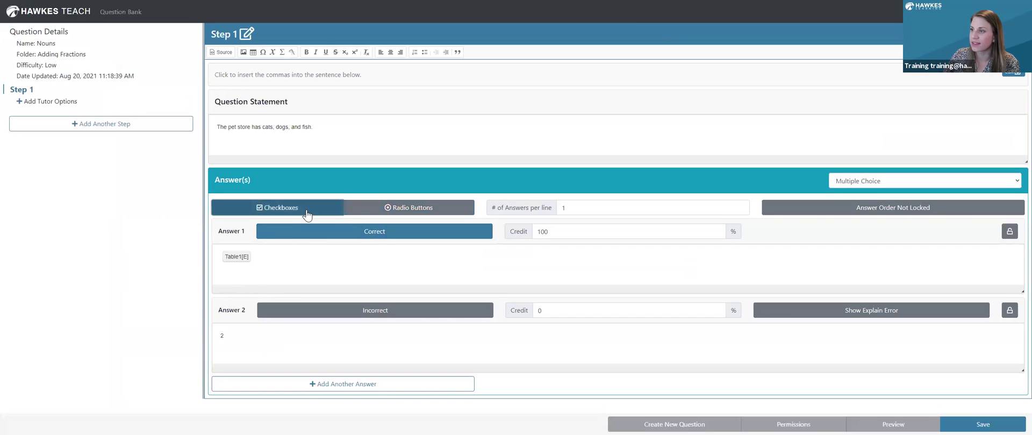
{"action": "left_click", "coordinate": [238, 257]}
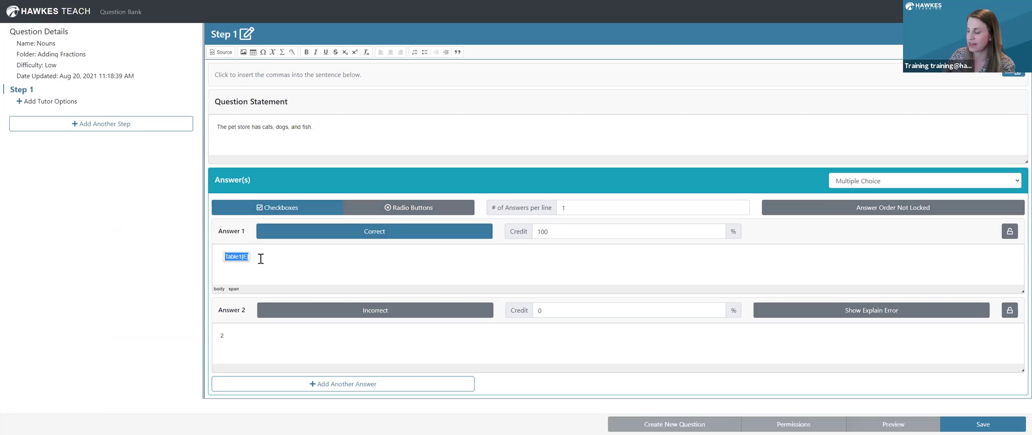
{"action": "left_click", "coordinate": [317, 247]}
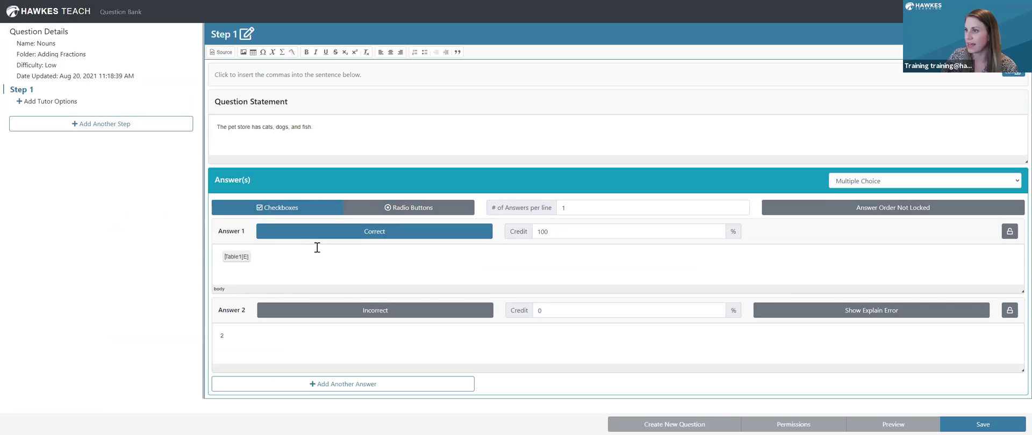
{"action": "left_click", "coordinate": [238, 257]}
{"action": "right_click", "coordinate": [240, 261]}
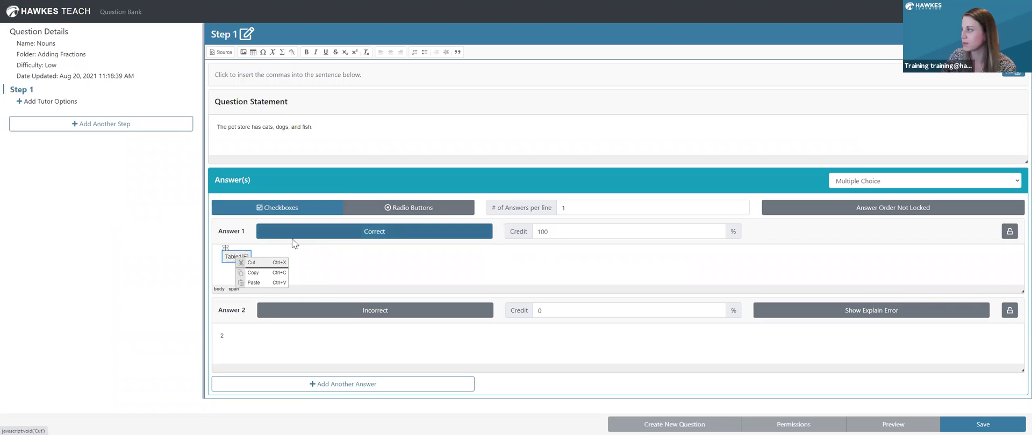
{"action": "left_click", "coordinate": [453, 251]}
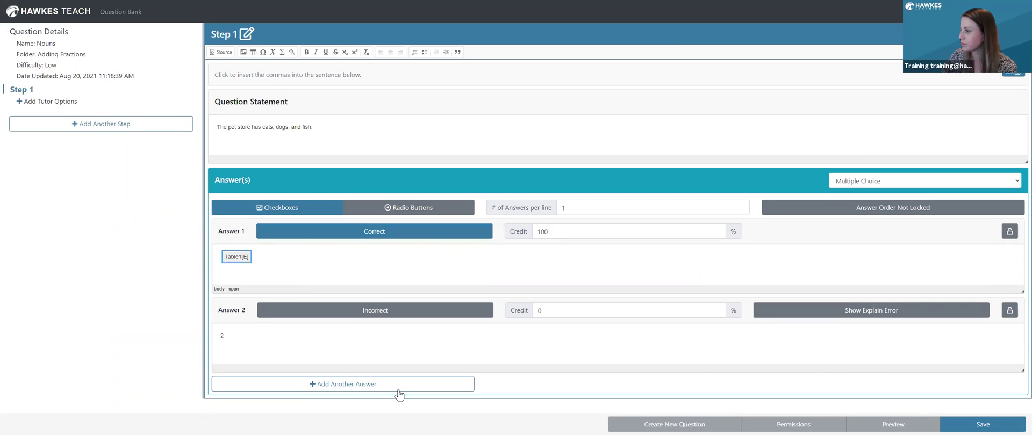
Step: Add a third answer choice reading "cats, dogs, fish" and mark it as correct
{"action": "left_click", "coordinate": [317, 381]}
{"action": "scroll", "coordinate": [273, 378], "scroll_direction": "down", "scroll_amount": 1}
{"action": "left_click", "coordinate": [266, 352]}
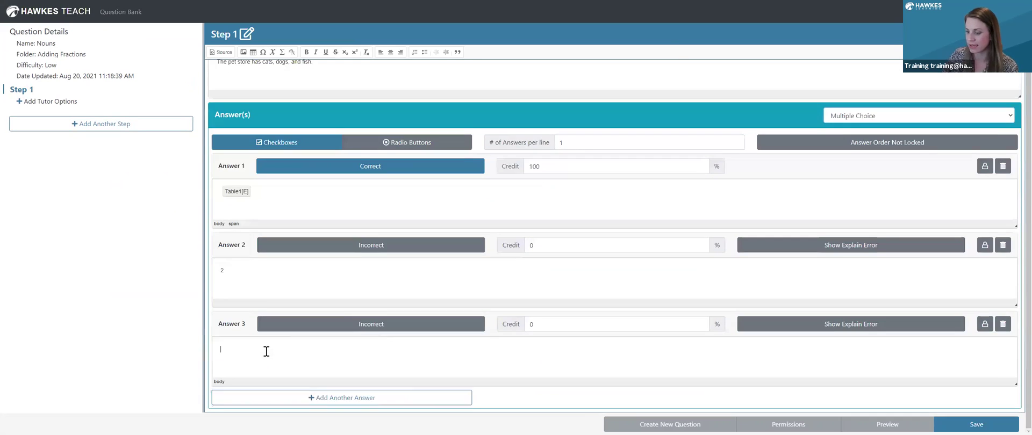
{"action": "left_click", "coordinate": [352, 326]}
{"action": "type", "text": "cats, dogs, fish"}
Step: Replace the content of Answer 2 with "The" and delete Answer 1 containing the table variable
{"action": "left_click_drag", "start_coordinate": [277, 291], "coordinate": [188, 290]}
{"action": "left_click", "coordinate": [269, 192]}
{"action": "left_click", "coordinate": [1002, 166]}
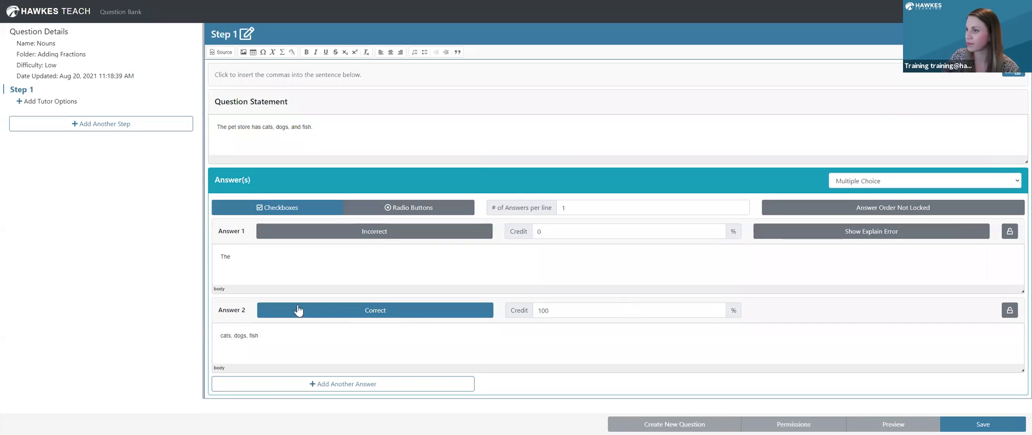
Step: Add another incorrect answer choice reading "has" and save the question
{"action": "left_click", "coordinate": [314, 384]}
{"action": "scroll", "coordinate": [274, 366], "scroll_direction": "down", "scroll_amount": 2}
{"action": "left_click", "coordinate": [263, 356]}
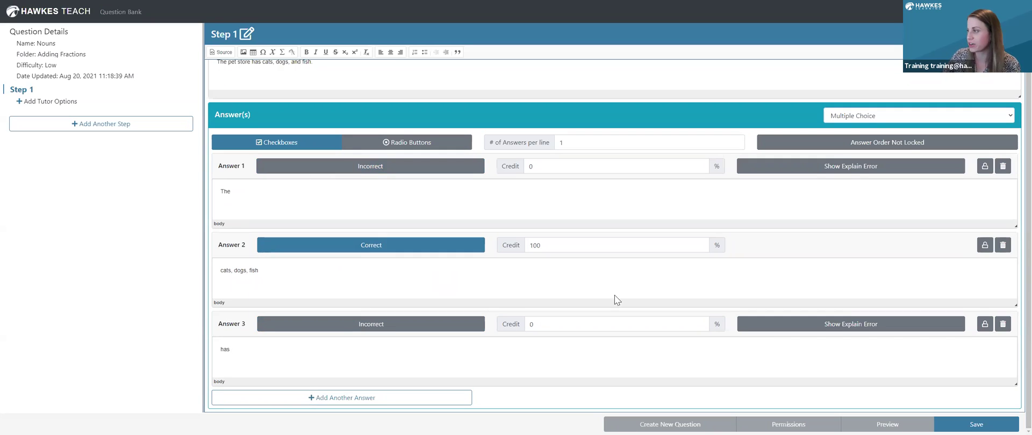
{"action": "left_click", "coordinate": [976, 425]}
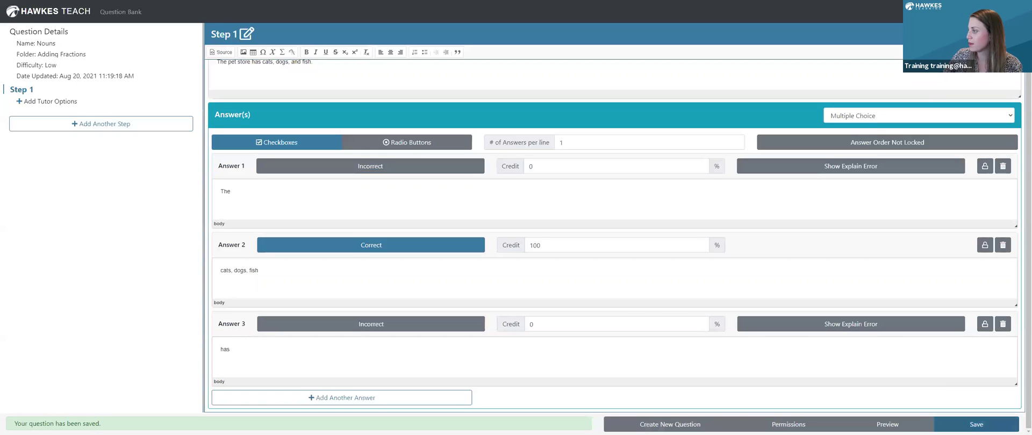
Step: Preview the saved question with its checkbox answers, and close the preview and the question builder
{"action": "left_click", "coordinate": [887, 425]}
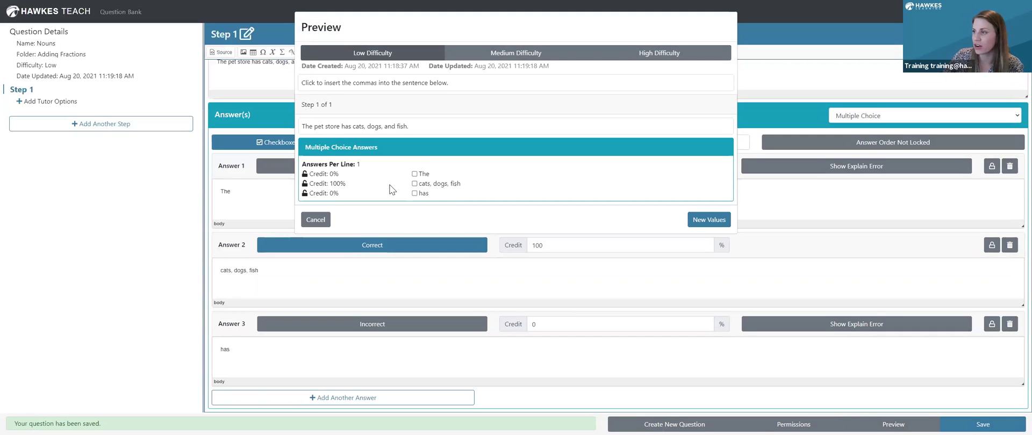
{"action": "left_click", "coordinate": [327, 227]}
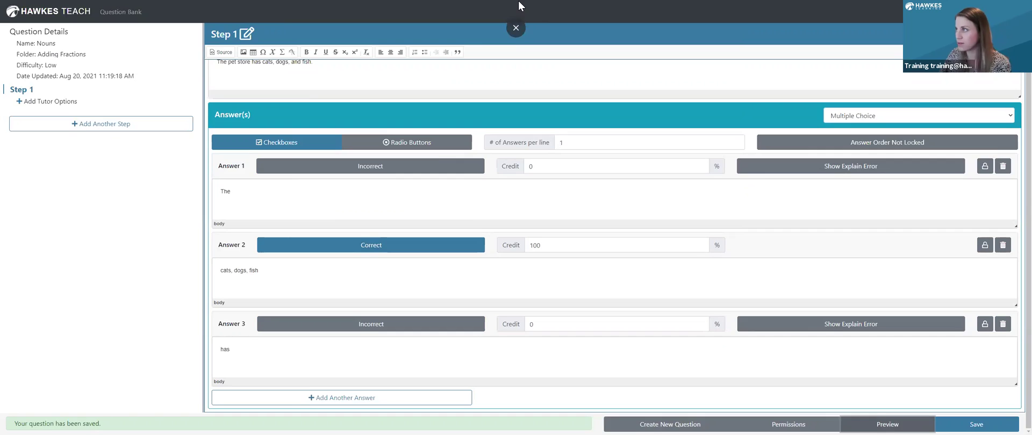
{"action": "left_click", "coordinate": [516, 28]}
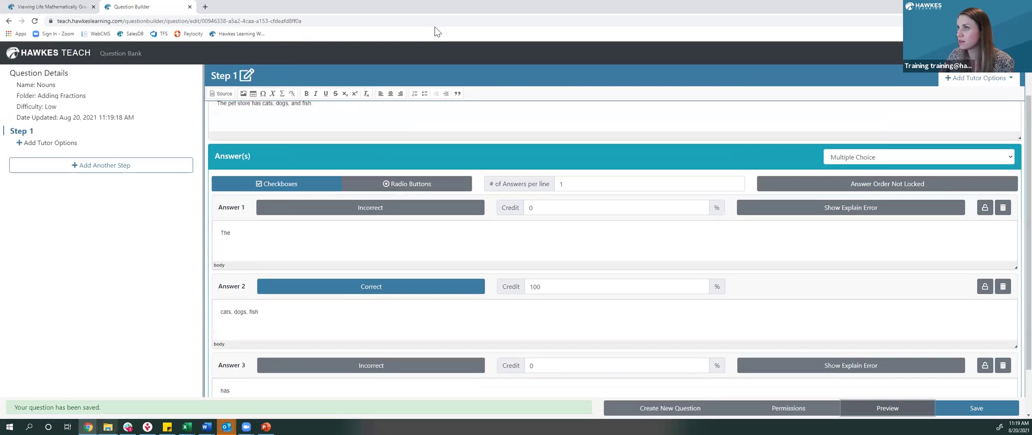
{"action": "left_click", "coordinate": [189, 7]}
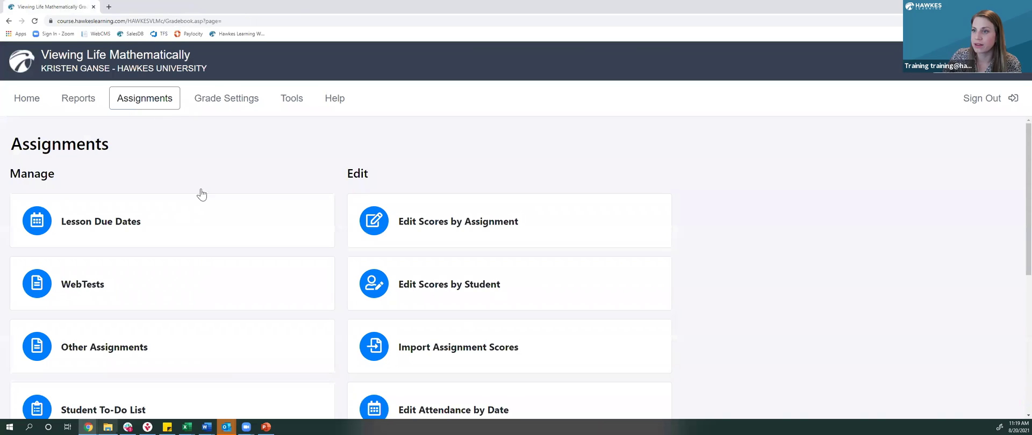
Step: Open lesson 2.1 Set Notation for editing from the curriculum of section Math 143-002 Fall 2021
{"action": "scroll", "coordinate": [202, 194], "scroll_direction": "down", "scroll_amount": 4}
{"action": "left_click", "coordinate": [179, 330]}
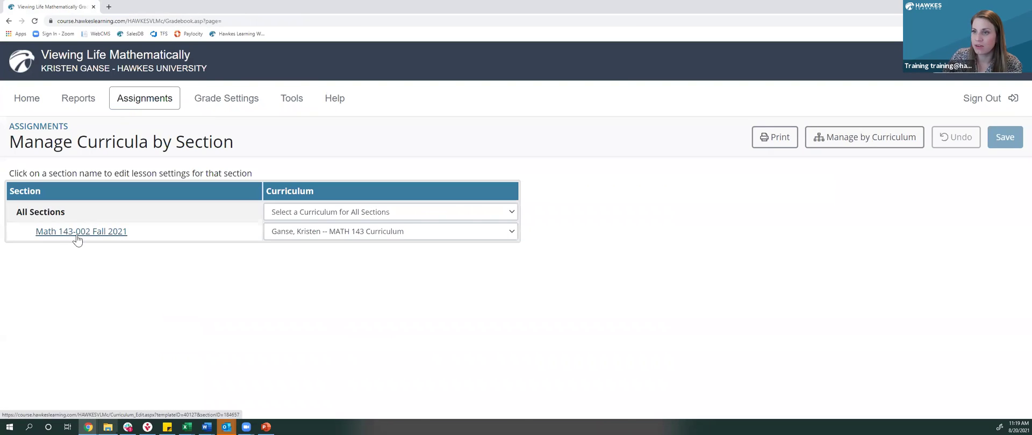
{"action": "left_click", "coordinate": [77, 240]}
{"action": "scroll", "coordinate": [439, 281], "scroll_direction": "down", "scroll_amount": 1}
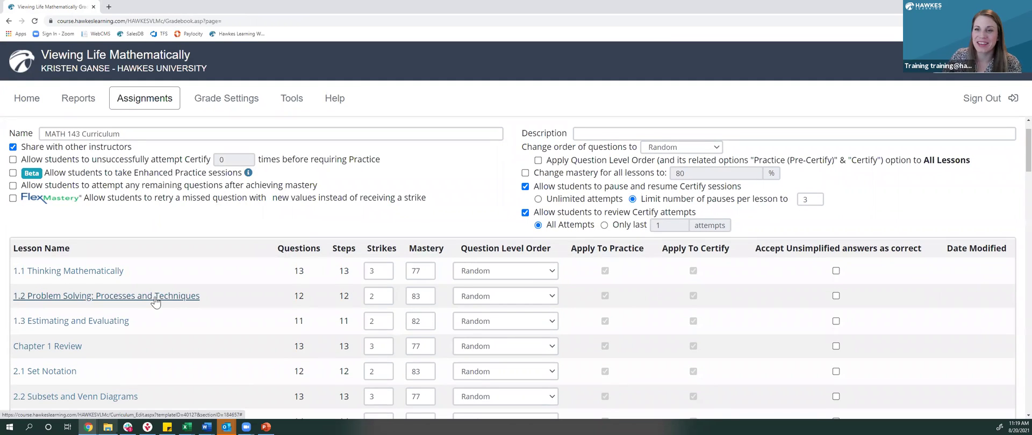
{"action": "scroll", "coordinate": [155, 303], "scroll_direction": "down", "scroll_amount": 2}
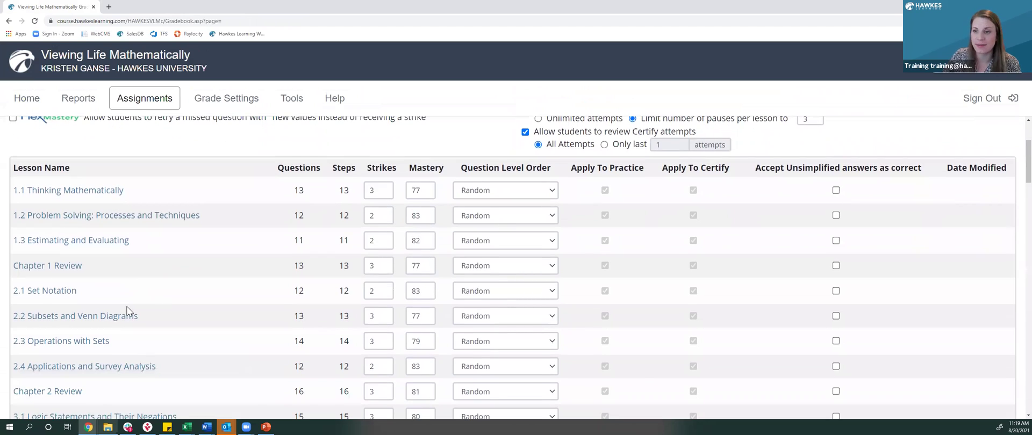
{"action": "left_click", "coordinate": [27, 293]}
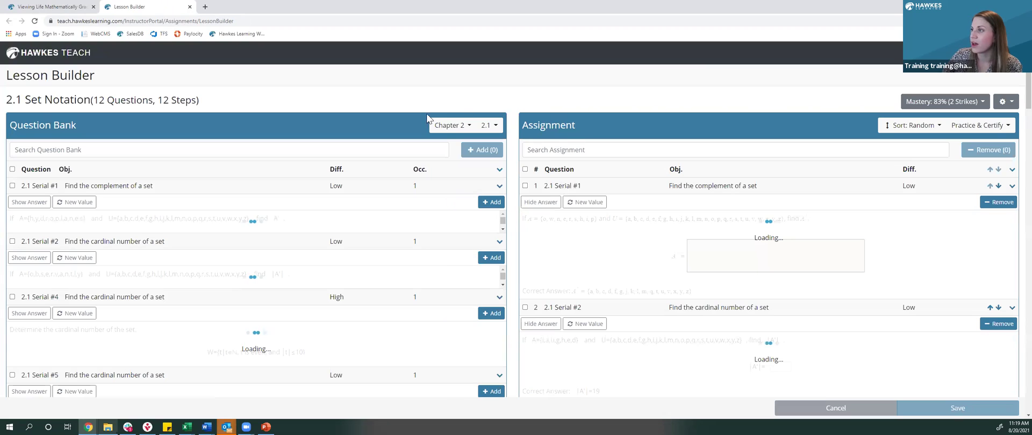
Step: Add the instructor-created Nouns question from the Adding Fractions folder to the lesson assignment, and leave the Lesson Builder without saving
{"action": "left_click", "coordinate": [461, 125]}
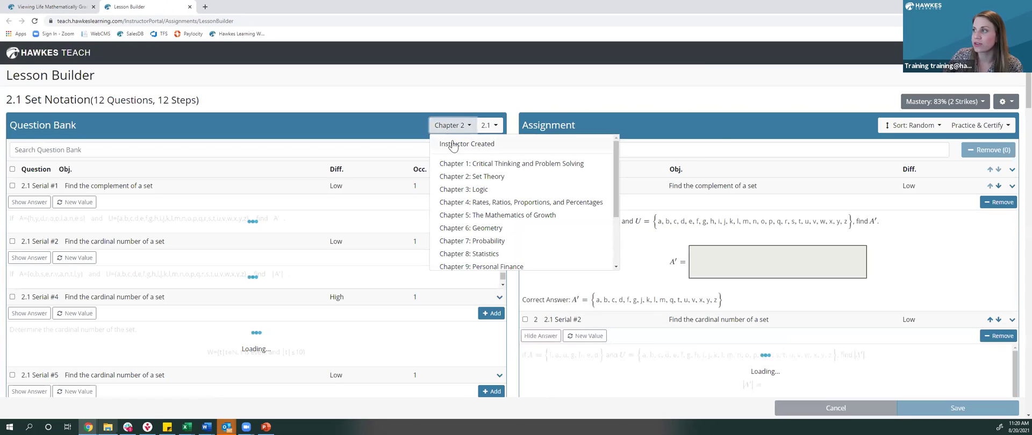
{"action": "left_click", "coordinate": [497, 145]}
{"action": "left_click", "coordinate": [483, 132]}
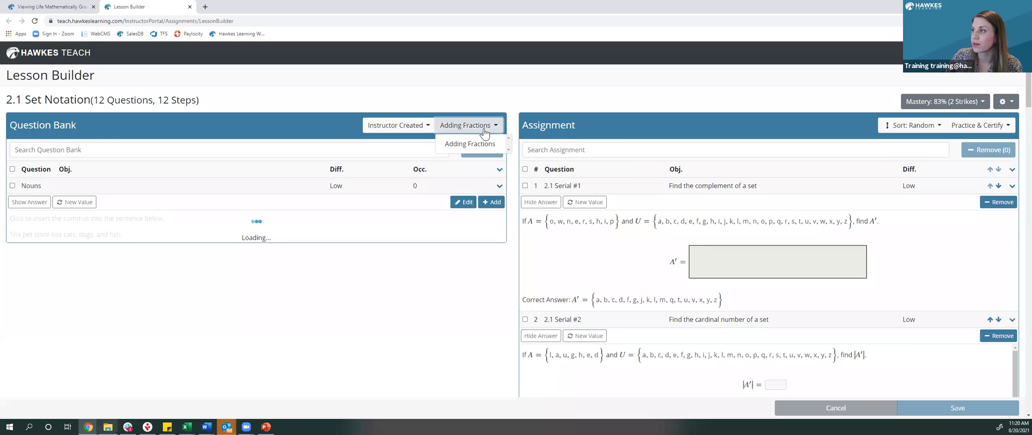
{"action": "left_click", "coordinate": [479, 141]}
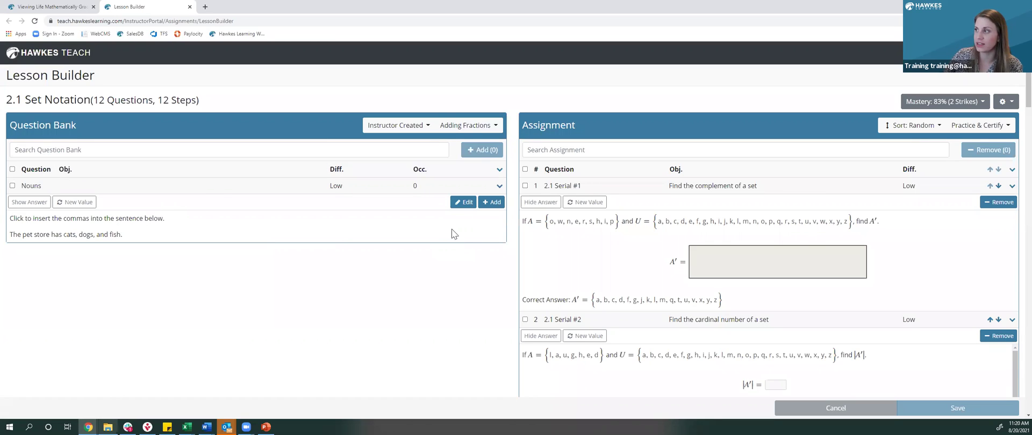
{"action": "left_click", "coordinate": [491, 202]}
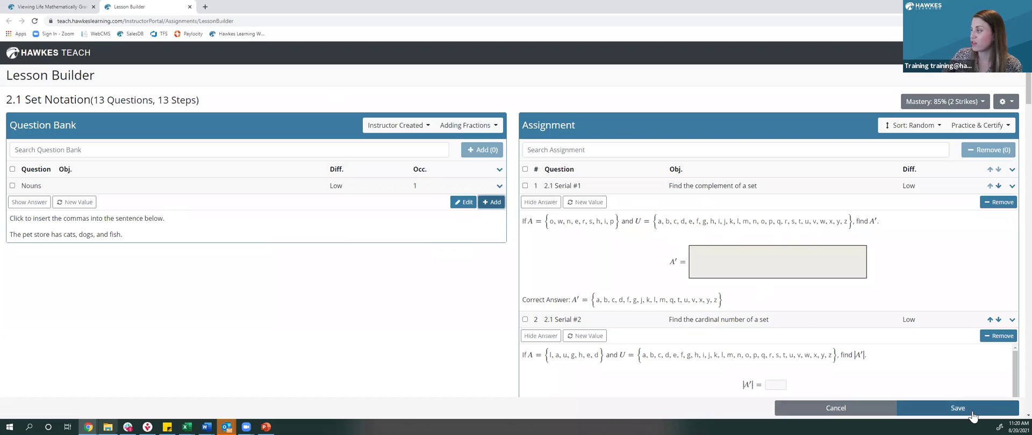
{"action": "left_click", "coordinate": [188, 7]}
{"action": "left_click", "coordinate": [556, 66]}
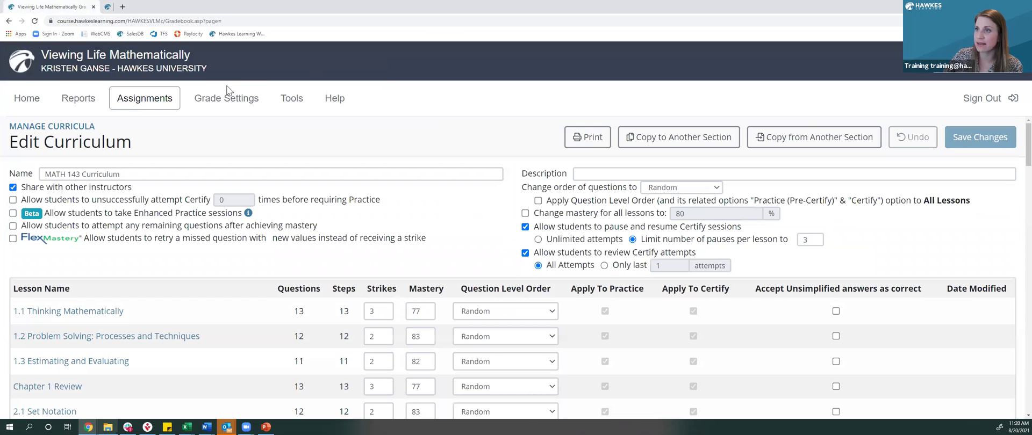
Step: Open the WebTests assignments and start creating a new test
{"action": "left_click", "coordinate": [163, 100]}
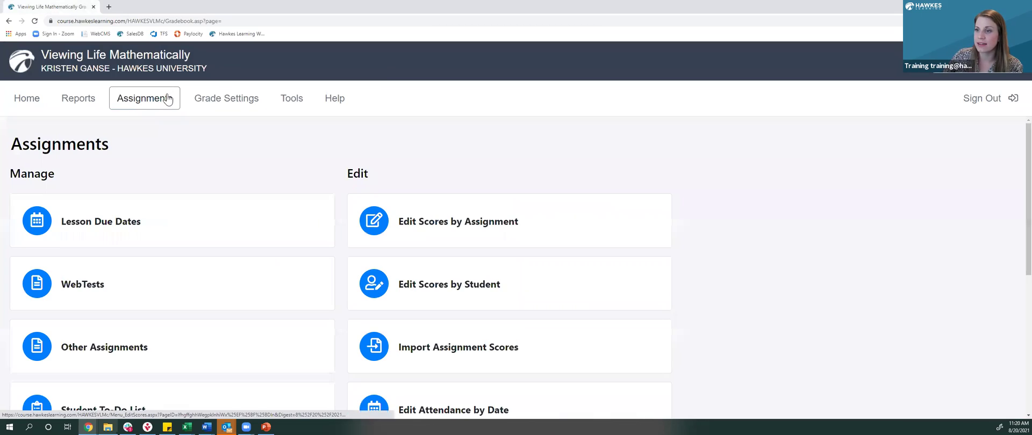
{"action": "left_click", "coordinate": [171, 271]}
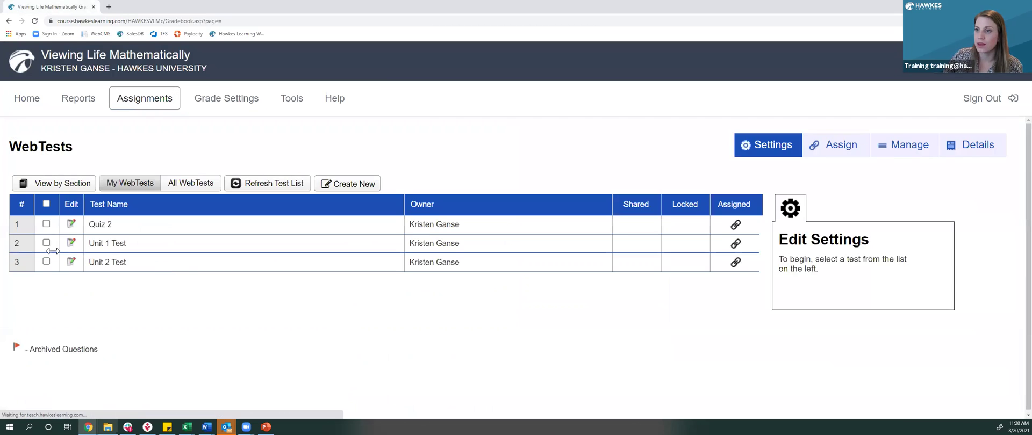
{"action": "left_click", "coordinate": [361, 186]}
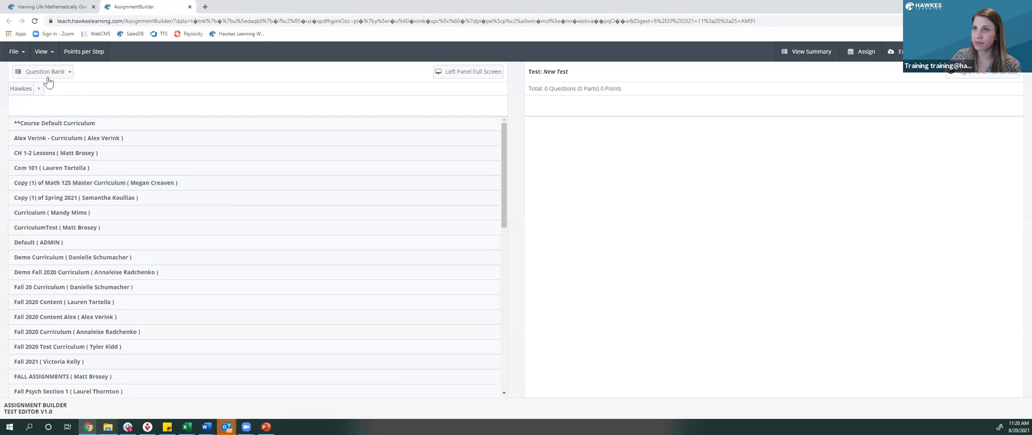
Step: Add the Nouns question from the instructor bank's Adding Fractions folder to the new test, and leave without saving
{"action": "left_click", "coordinate": [48, 75]}
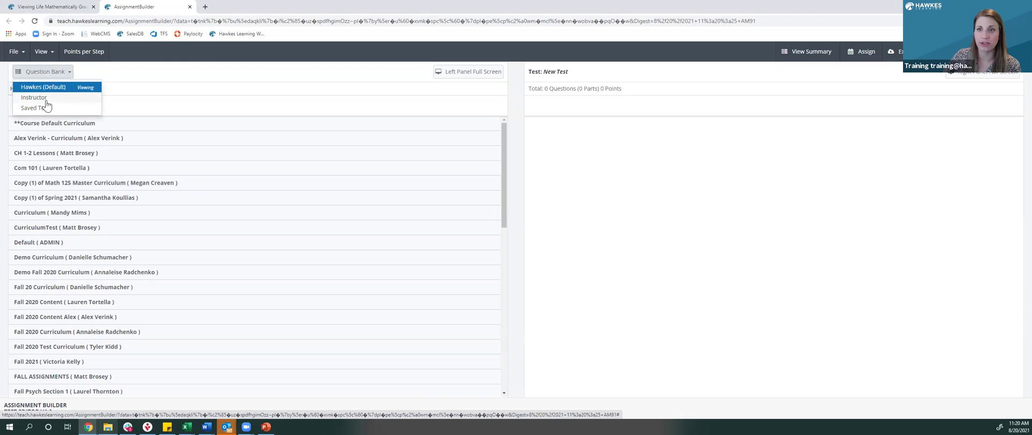
{"action": "left_click", "coordinate": [47, 98]}
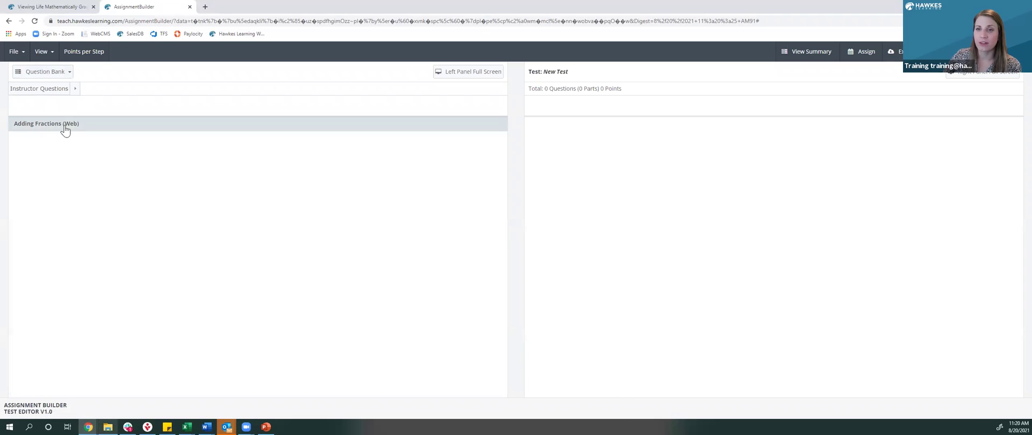
{"action": "left_click", "coordinate": [62, 129]}
{"action": "left_click", "coordinate": [490, 146]}
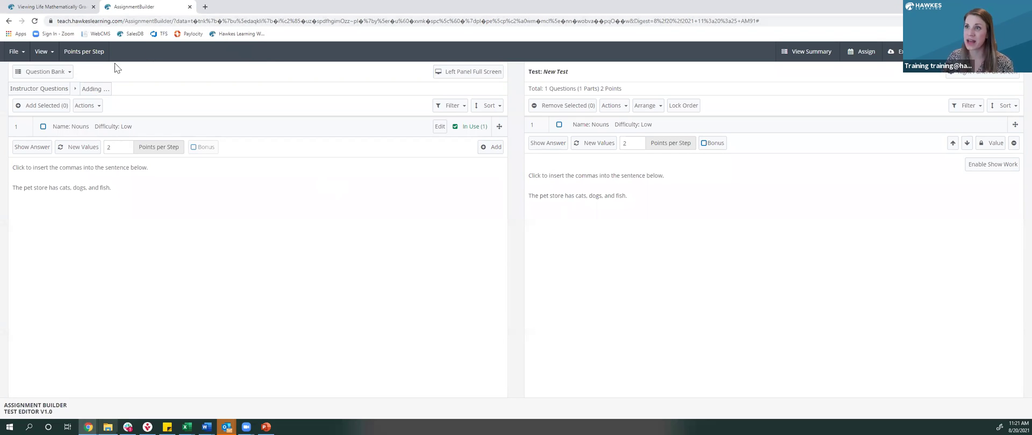
{"action": "left_click", "coordinate": [60, 71]}
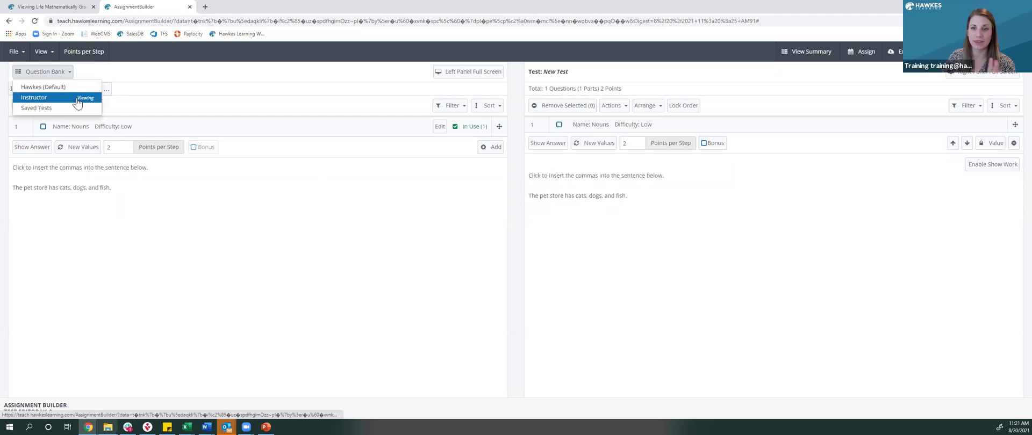
{"action": "left_click", "coordinate": [190, 8]}
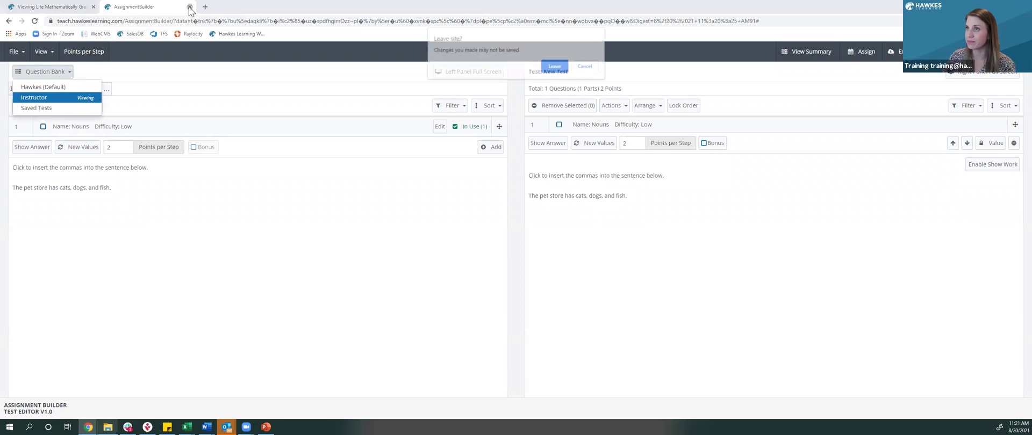
{"action": "left_click", "coordinate": [559, 67]}
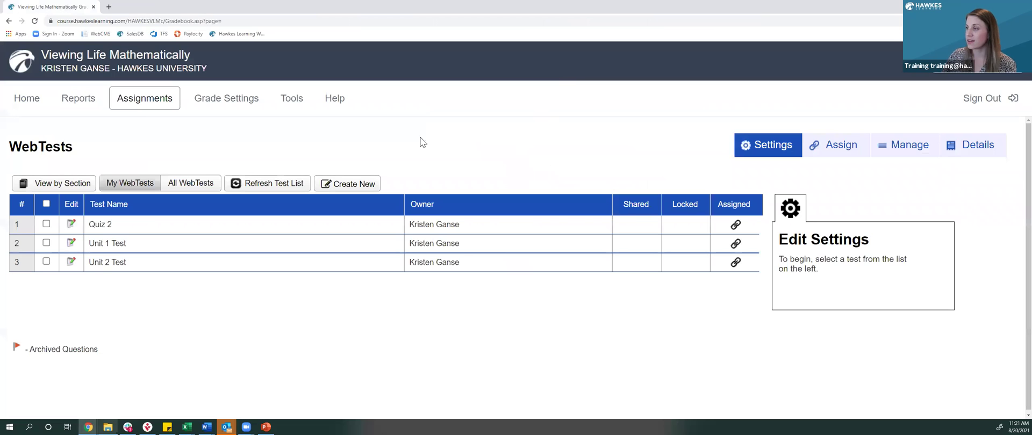
Step: Reopen the question builder from the assignments and create a new question in the Adding Fractions folder
{"action": "left_click", "coordinate": [142, 101]}
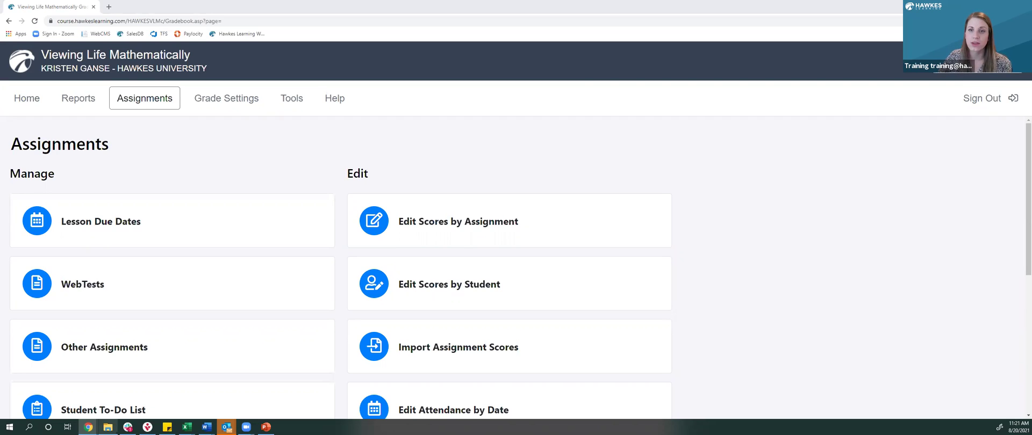
{"action": "scroll", "coordinate": [92, 362], "scroll_direction": "down", "scroll_amount": 5}
{"action": "left_click", "coordinate": [94, 349]}
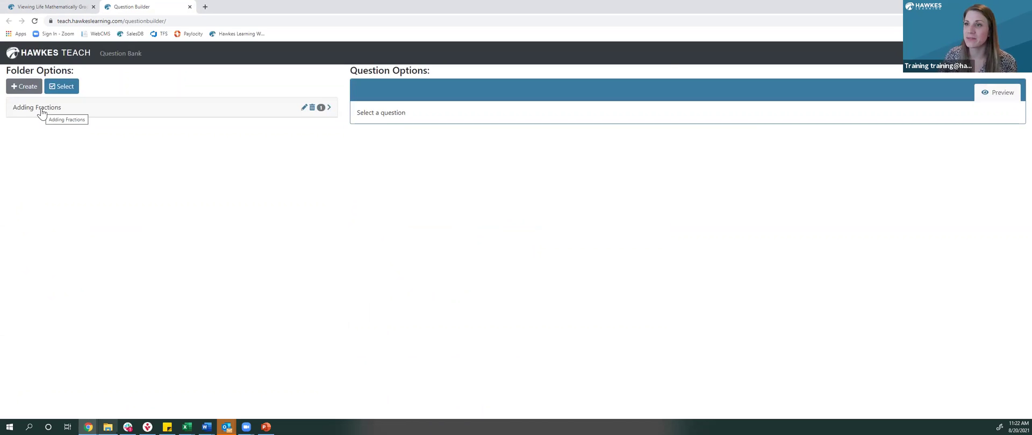
{"action": "left_click", "coordinate": [42, 112]}
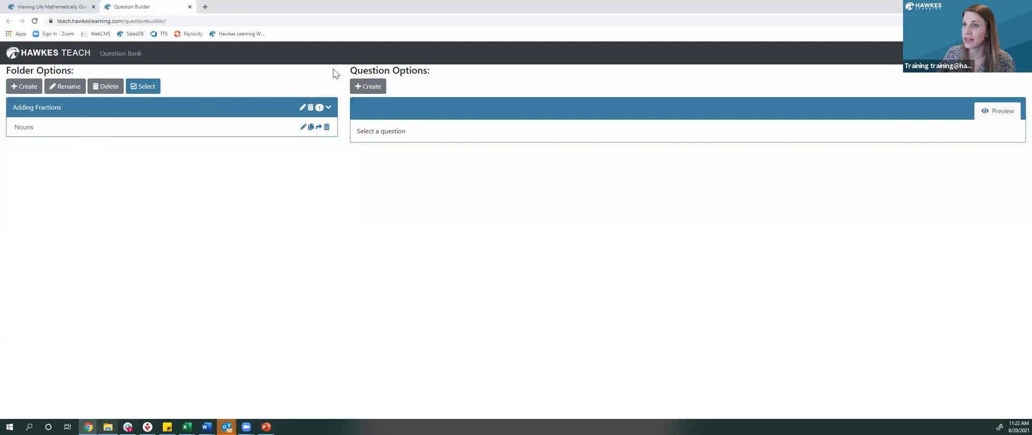
{"action": "left_click", "coordinate": [379, 85]}
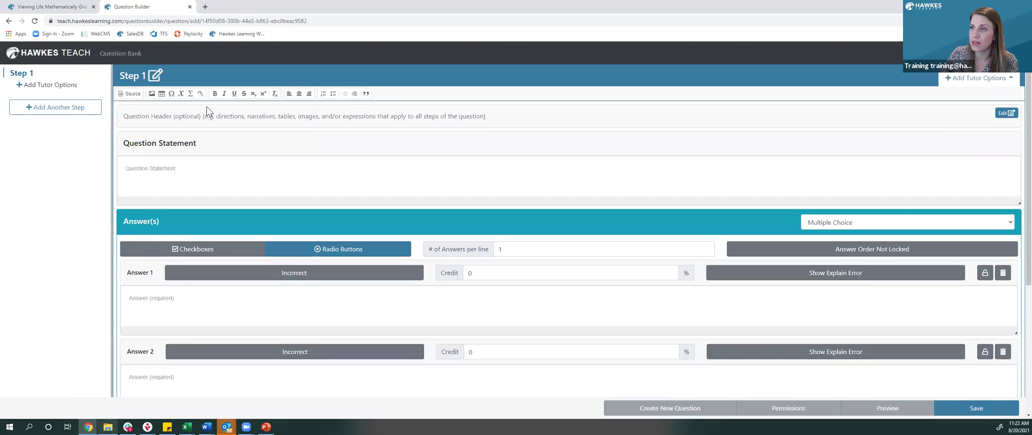
Step: Review the Graph Builder's shape types and the Variable Manager, closing both without adding anything
{"action": "left_click", "coordinate": [200, 94]}
{"action": "left_click", "coordinate": [338, 117]}
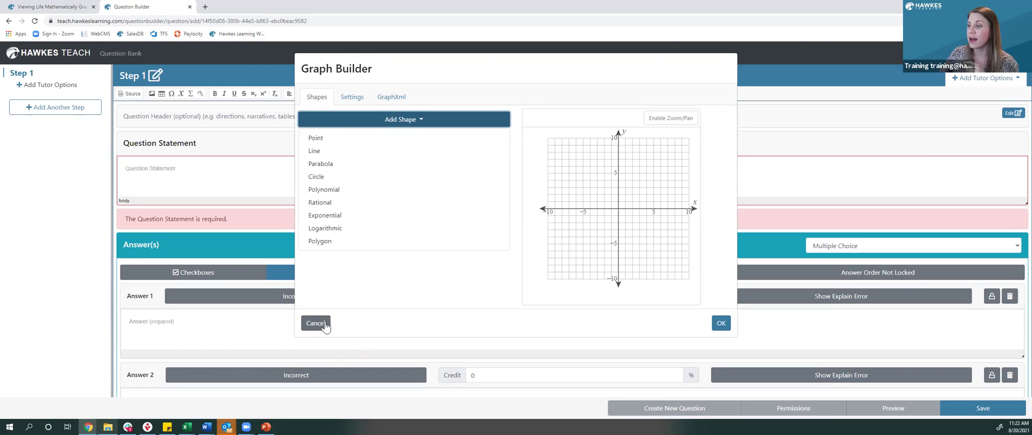
{"action": "left_click", "coordinate": [317, 324]}
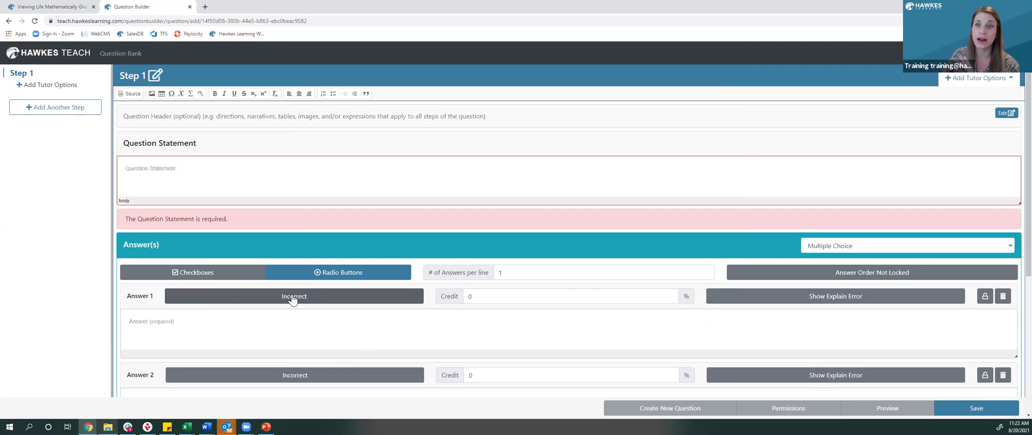
{"action": "left_click", "coordinate": [181, 94]}
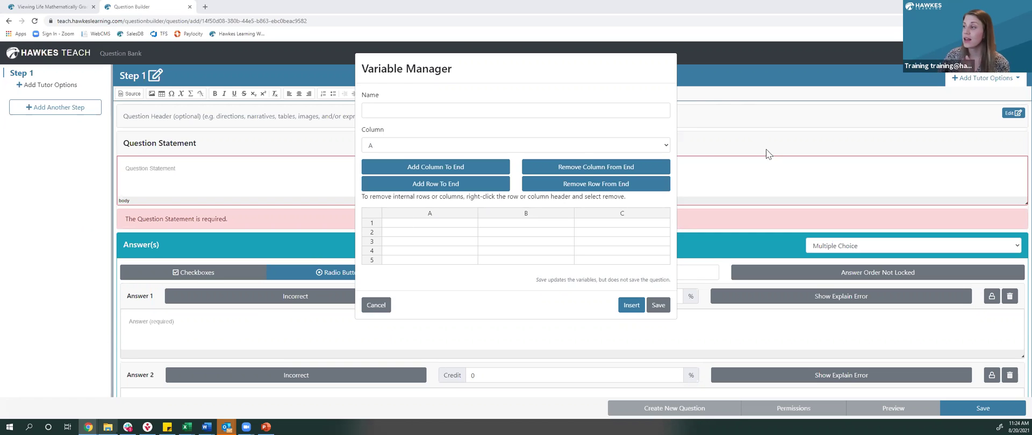
{"action": "left_click", "coordinate": [222, 65]}
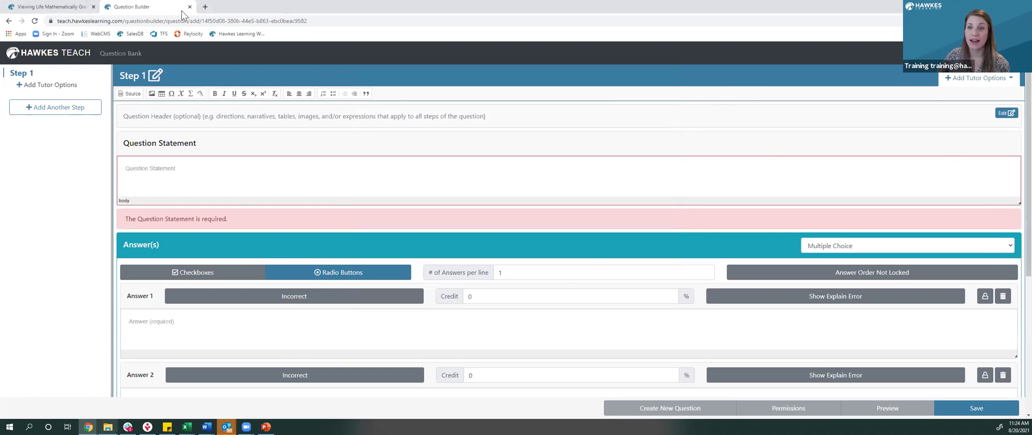